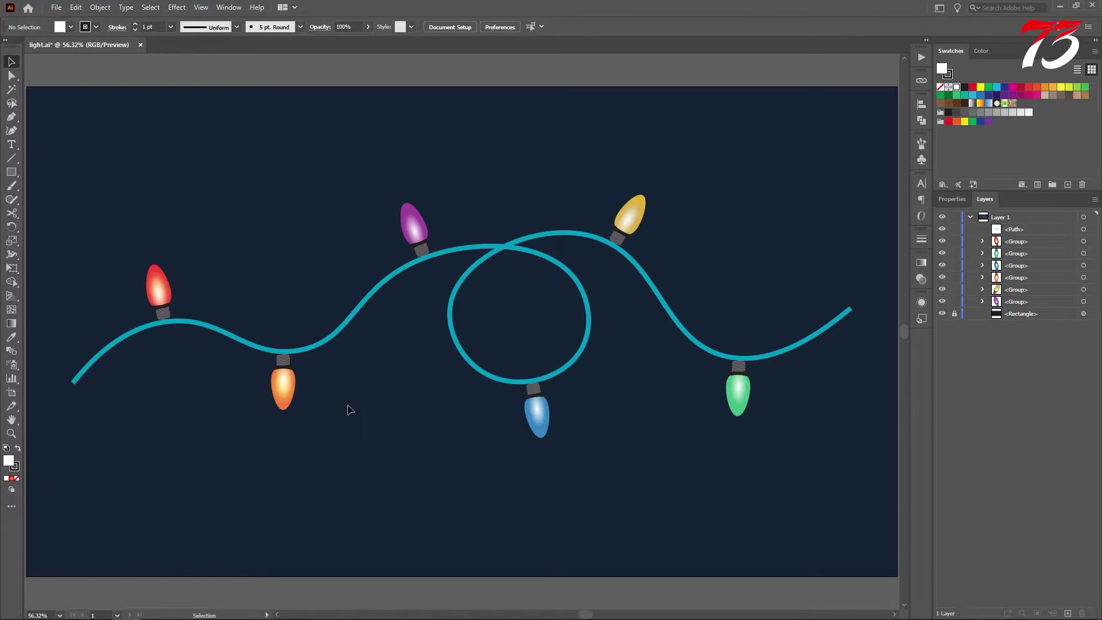
# Step: Create a new 1920 × 1080 px document, Untitled-4, from File > New
pyautogui.click(56, 7)
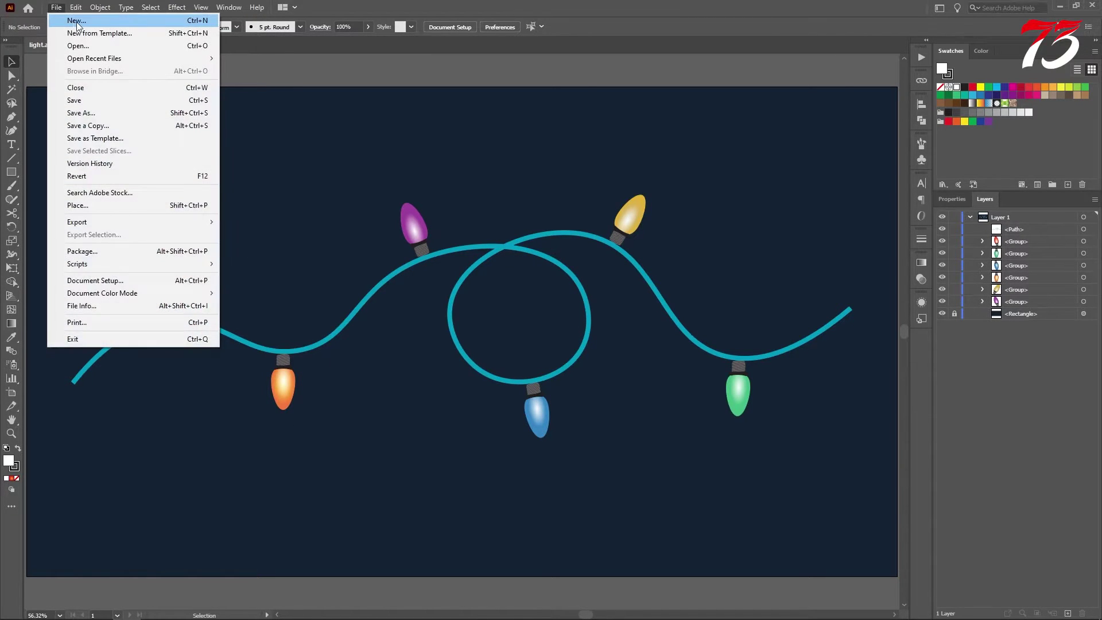
pyautogui.click(75, 17)
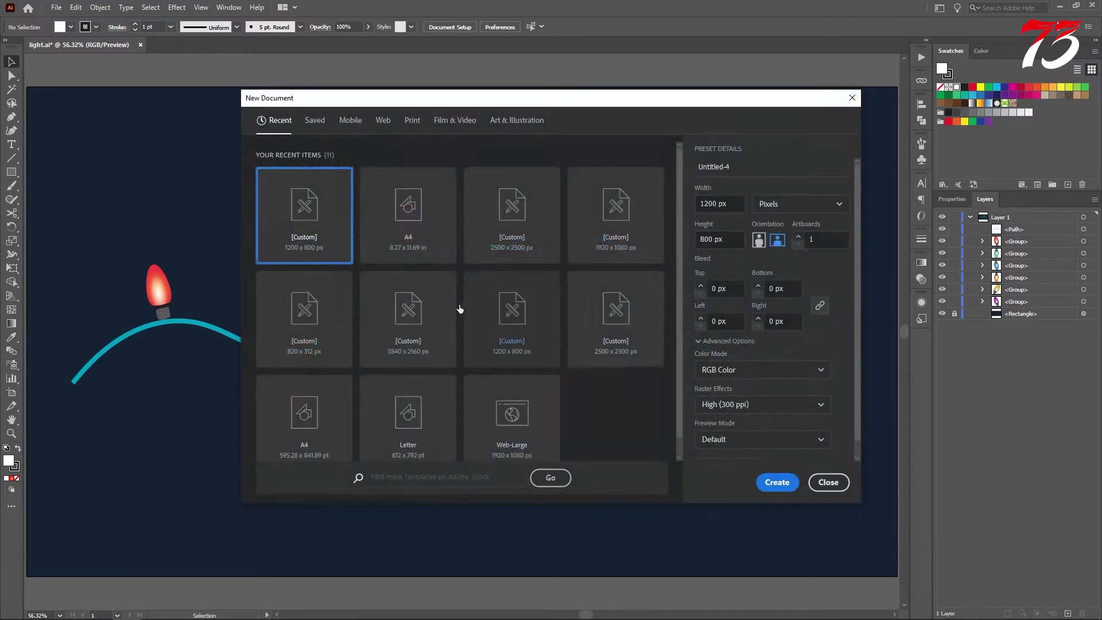
pyautogui.click(736, 203)
pyautogui.hotkey('ctrl', 'a')
pyautogui.write('1')
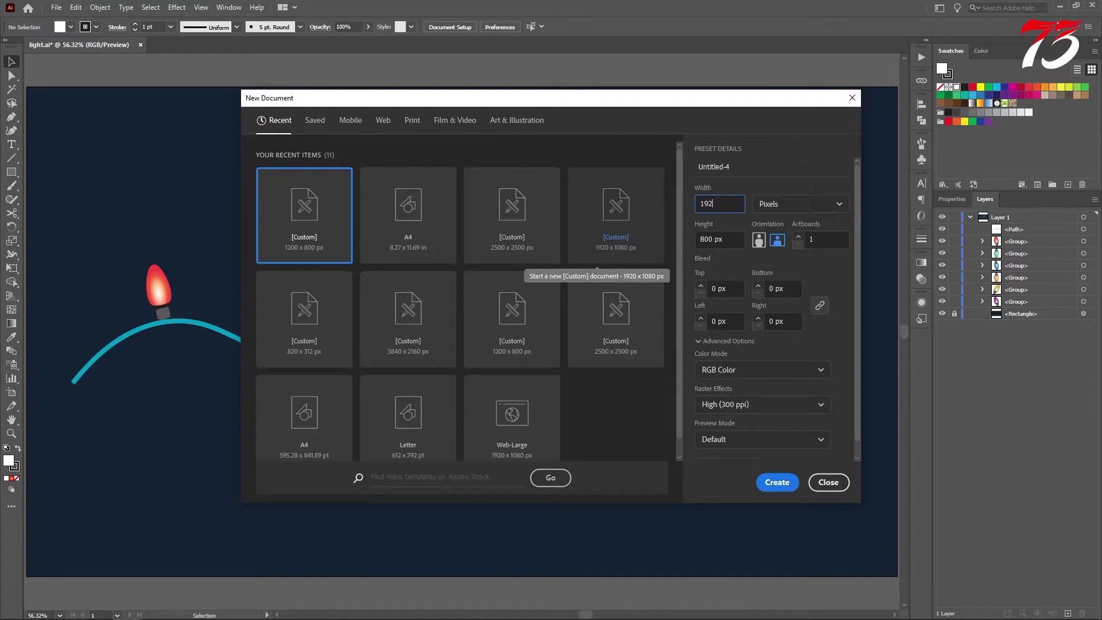
pyautogui.press('Tab')
pyautogui.write('1')
pyautogui.click(781, 487)
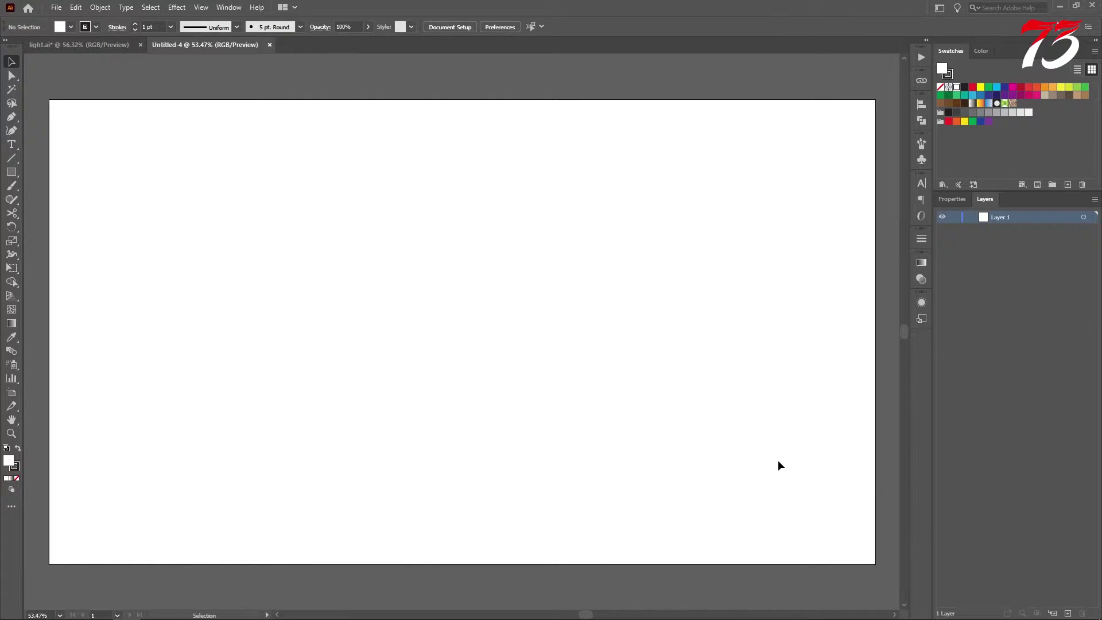
# Step: Choose the Ellipse tool with a black fill and no stroke
pyautogui.click(11, 172)
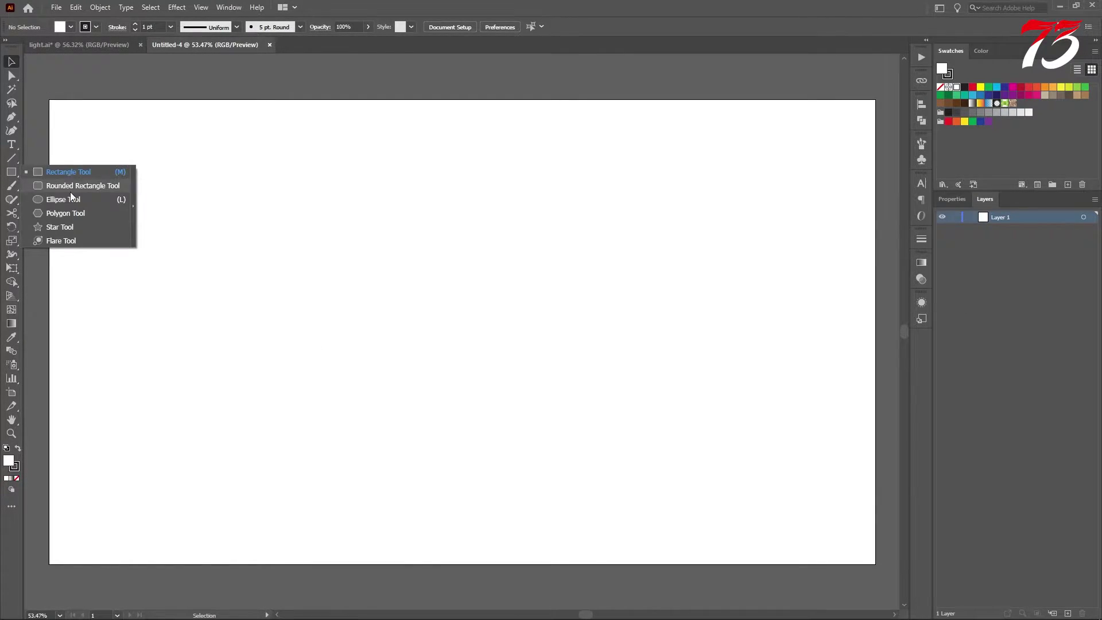
pyautogui.click(67, 200)
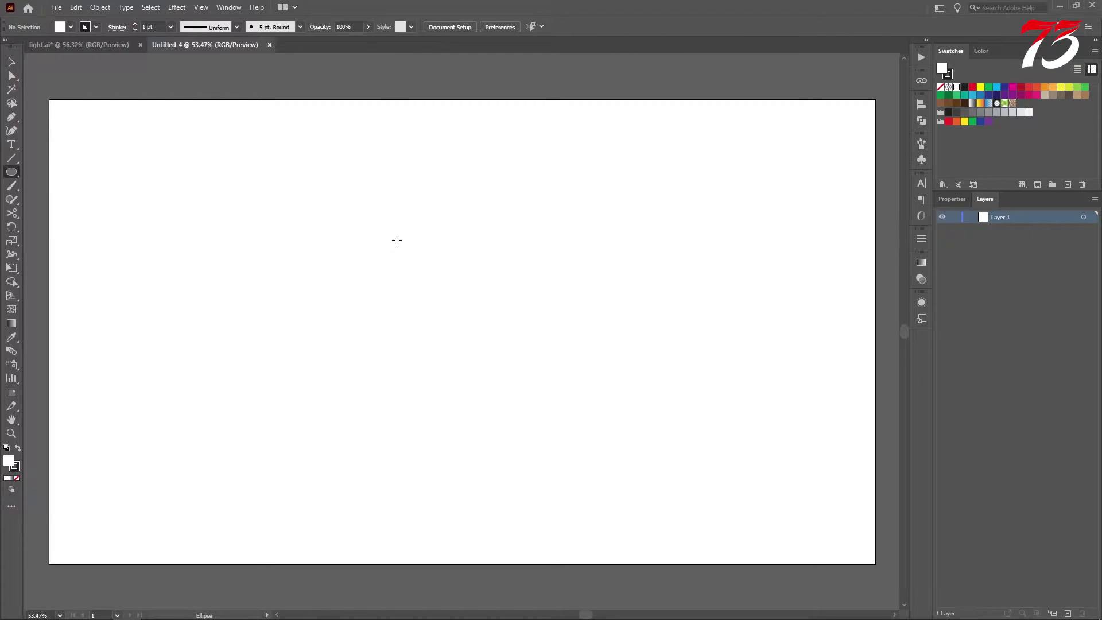
pyautogui.click(18, 448)
pyautogui.click(15, 467)
pyautogui.click(17, 479)
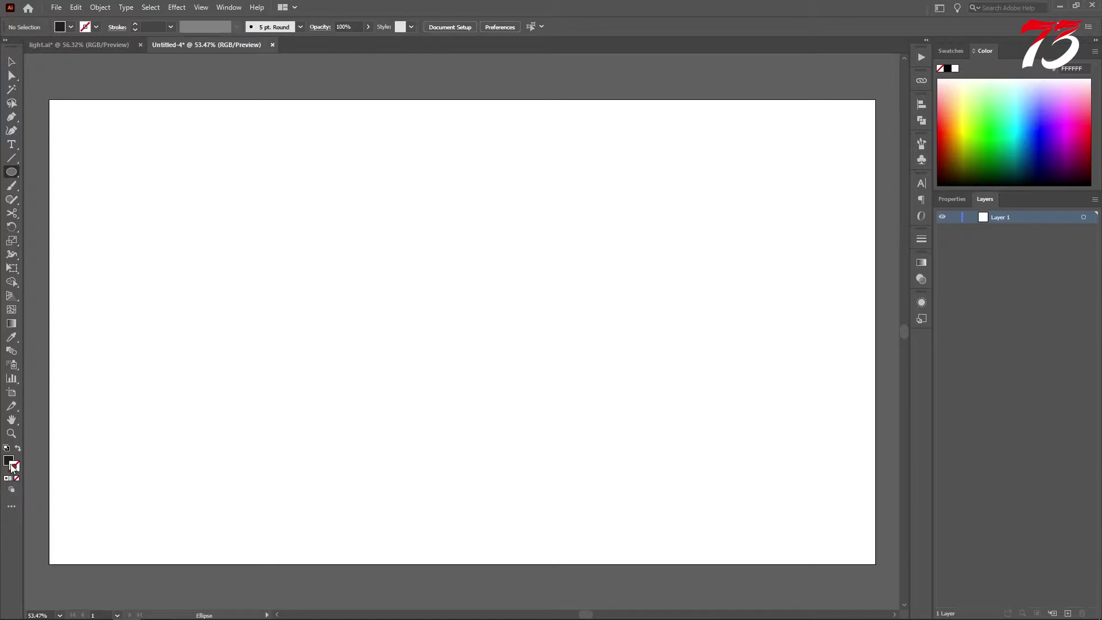
pyautogui.click(8, 463)
# Step: Draw a tall ellipse, about 238 × 401 px, and nudge it slightly up and right
pyautogui.moveTo(376, 212); pyautogui.dragTo(481, 383)
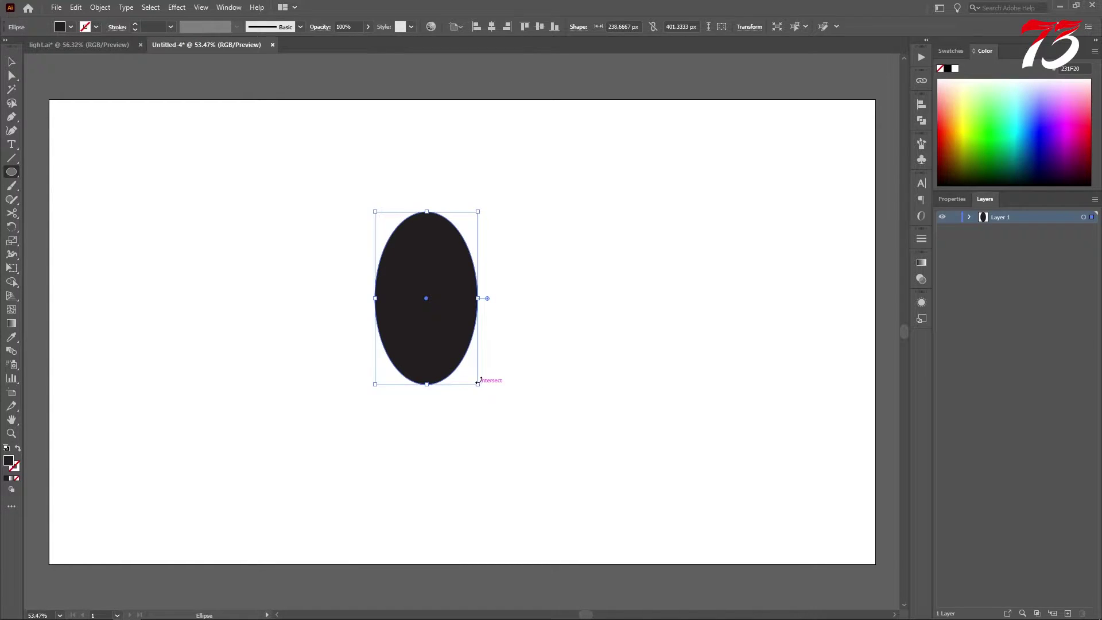
pyautogui.press('v')
pyautogui.moveTo(436, 329)
pyautogui.mouseDown()
pyautogui.moveTo(454, 309)
pyautogui.moveTo(455, 321)
pyautogui.mouseUp()
# Step: Pull the ellipse's top anchor upward to lengthen and narrow the top
pyautogui.click(11, 73)
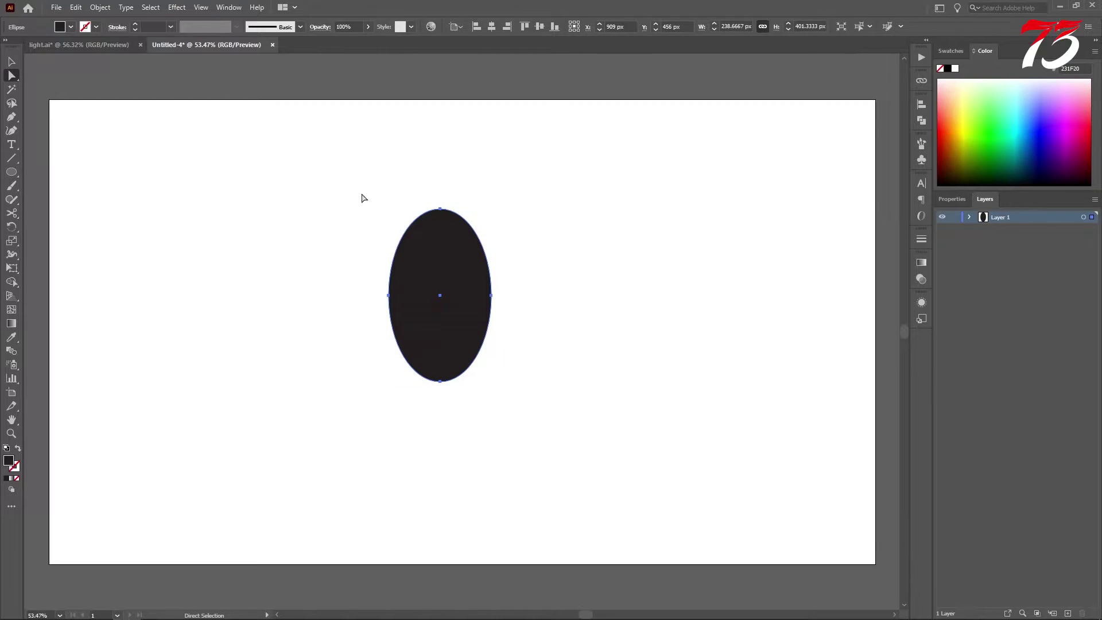
pyautogui.moveTo(361, 189); pyautogui.dragTo(510, 237)
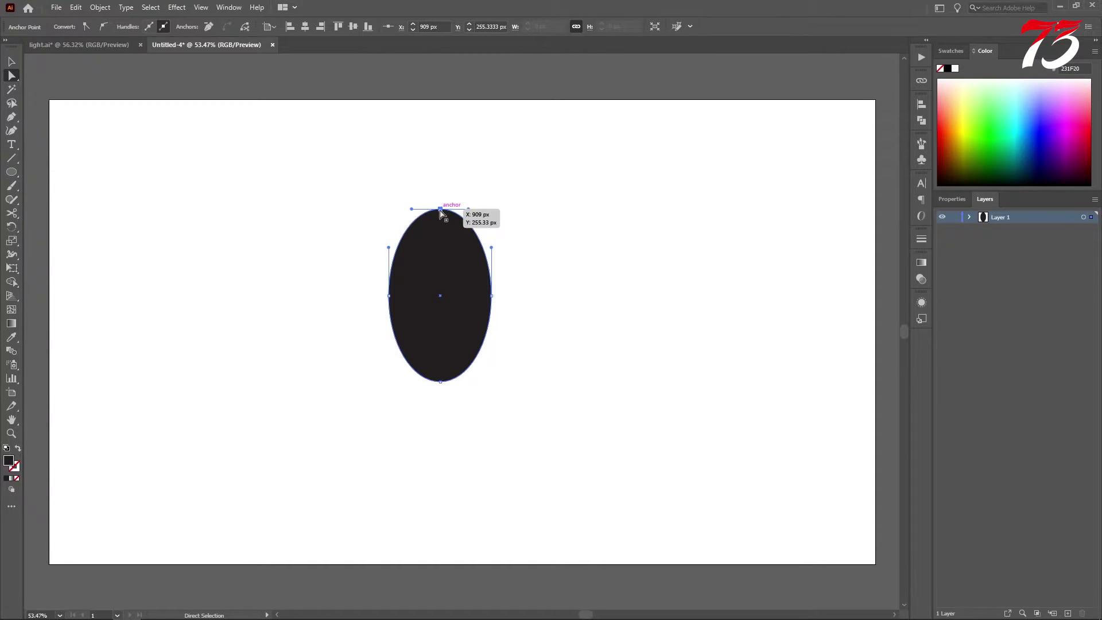
pyautogui.moveTo(440, 209); pyautogui.dragTo(441, 185)
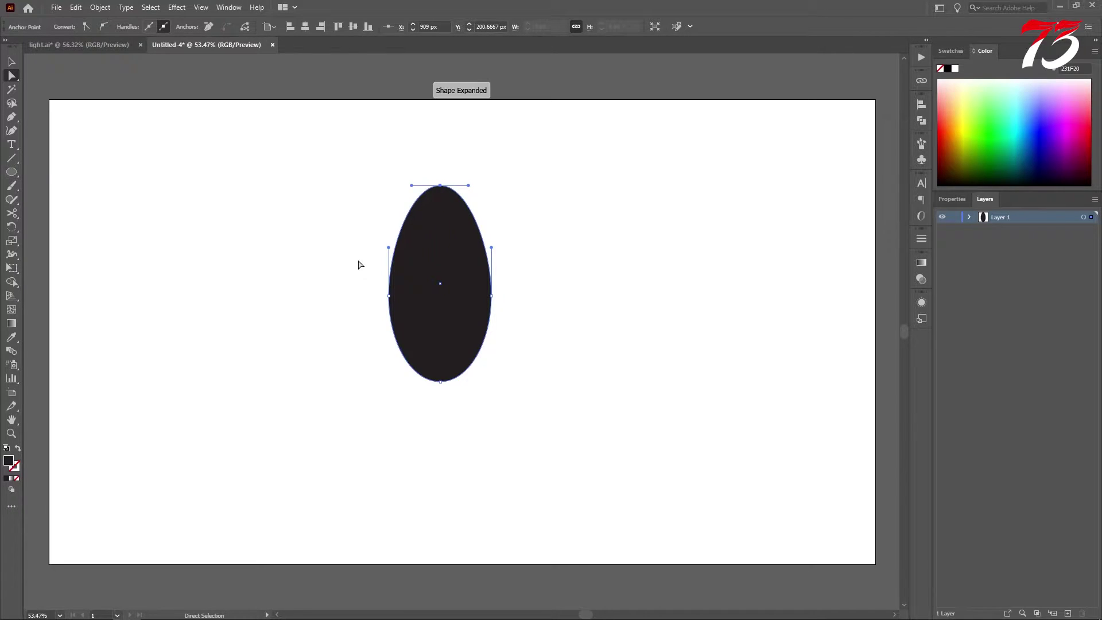
# Step: Nudge the two side anchors down twice, then shift the egg shape slightly left
pyautogui.moveTo(357, 259); pyautogui.dragTo(550, 328)
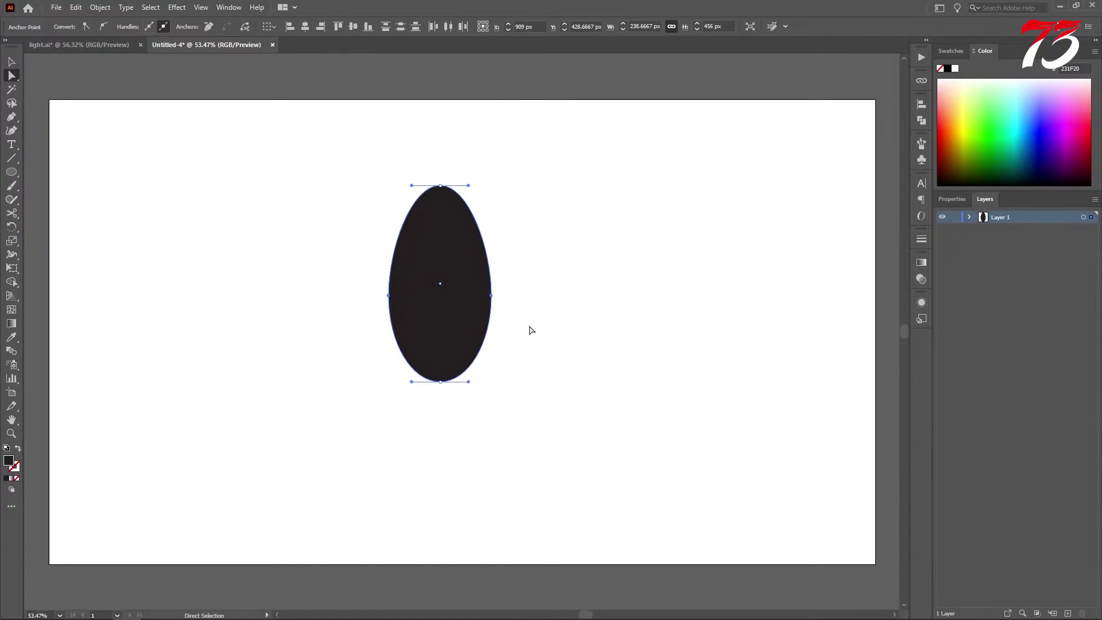
pyautogui.hotkey('shift', 'Down')
pyautogui.hotkey('shift', 'Down')
pyautogui.hotkey('shift', 'Down')
pyautogui.hotkey('shift', 'Down')
pyautogui.hotkey('shift', 'Down')
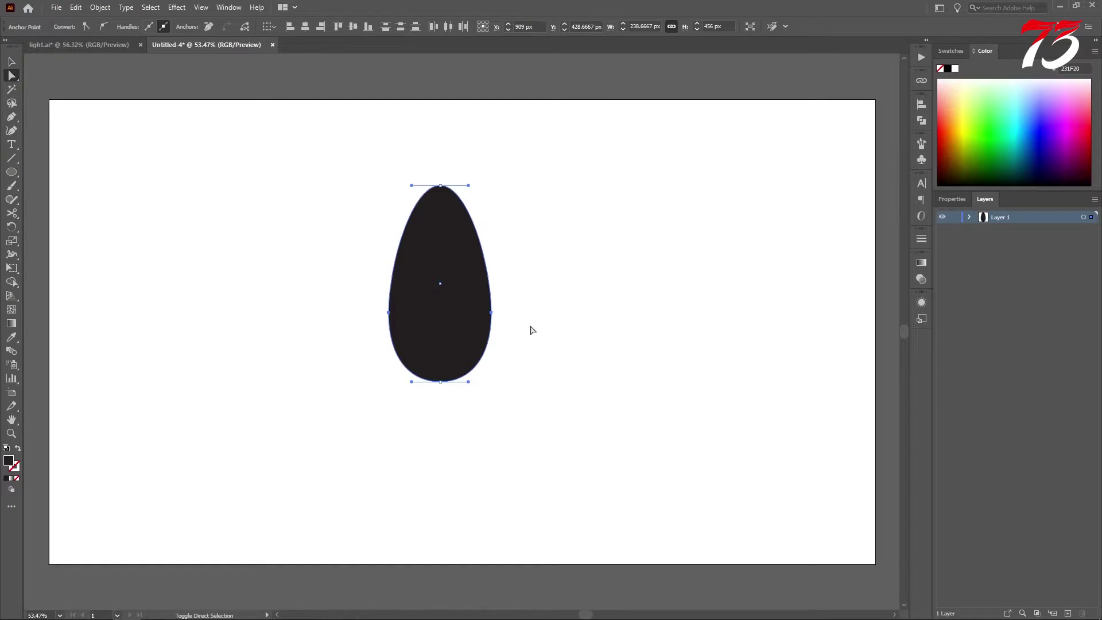
pyautogui.hotkey('shift', 'Down')
pyautogui.hotkey('shift', 'Down')
pyautogui.hotkey('shift', 'Down')
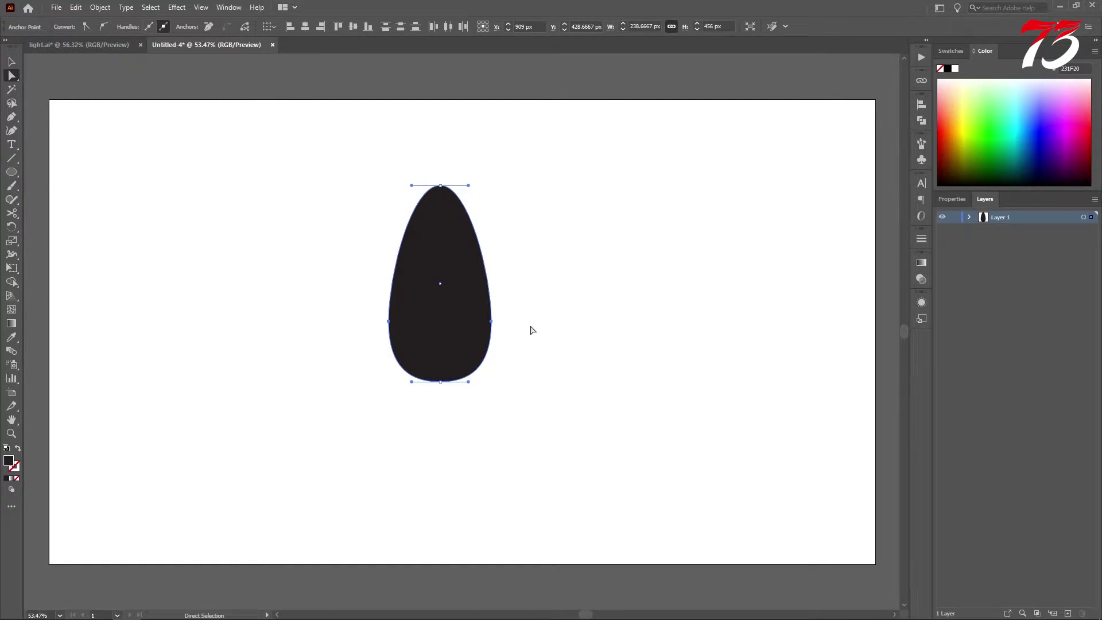
pyautogui.click(11, 61)
pyautogui.click(276, 388)
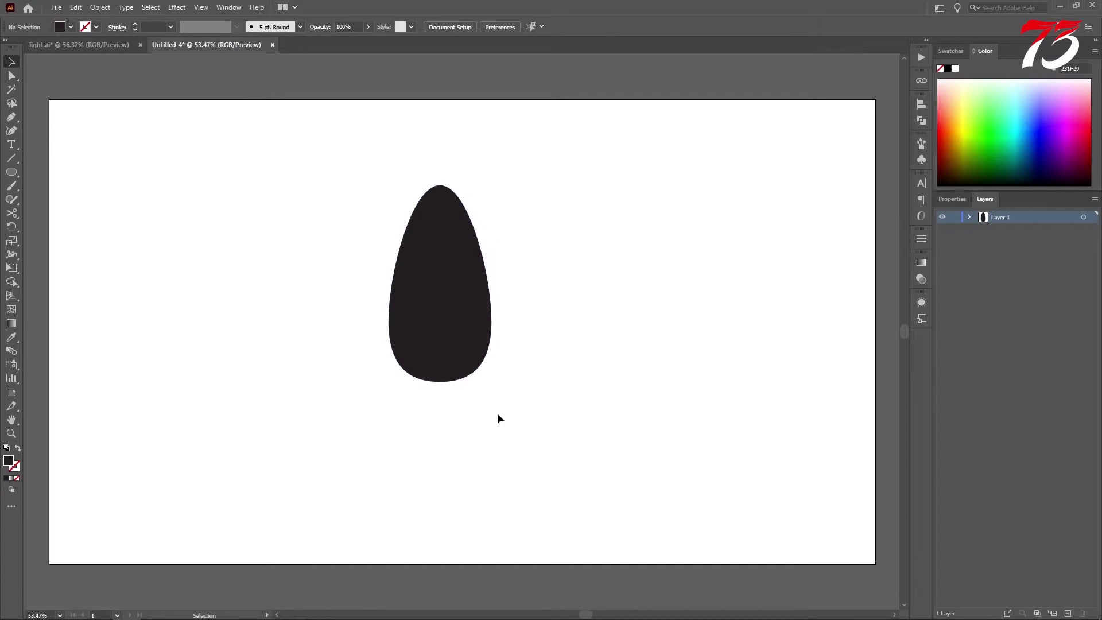
pyautogui.moveTo(444, 353); pyautogui.dragTo(428, 352)
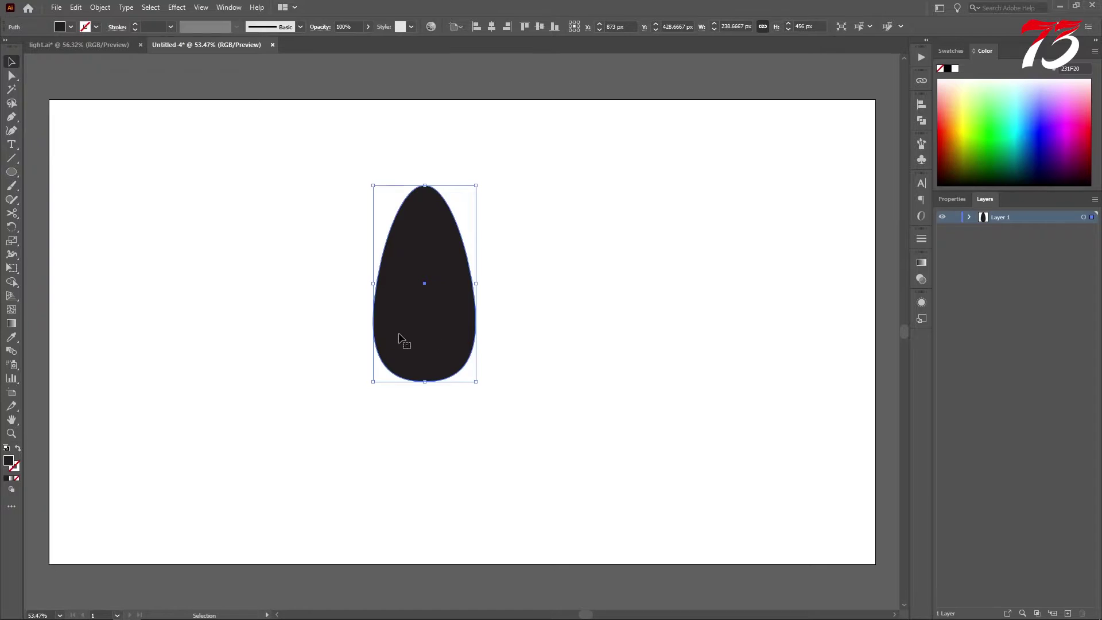
# Step: Fill the egg with a radial gradient, yellow at the centre fading to red at the edges
pyautogui.click(921, 263)
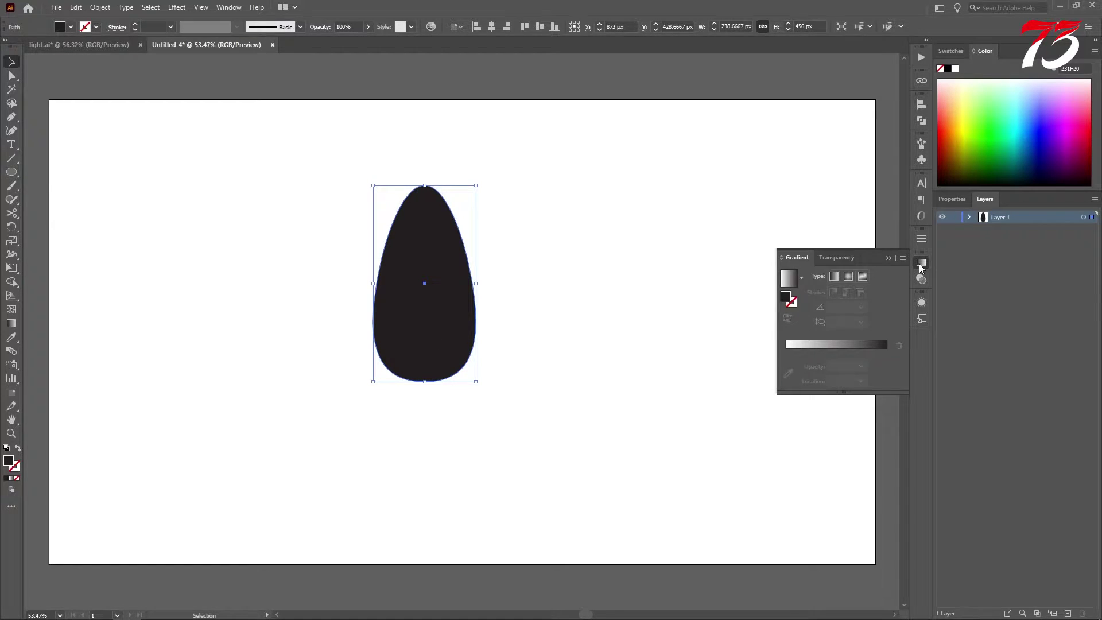
pyautogui.click(791, 284)
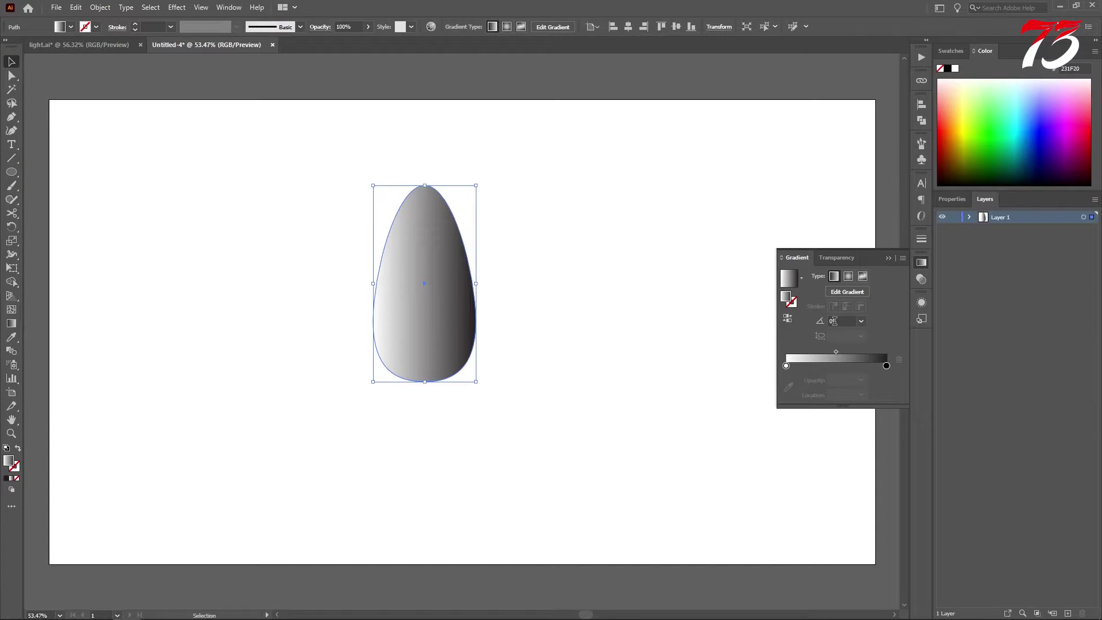
pyautogui.click(951, 52)
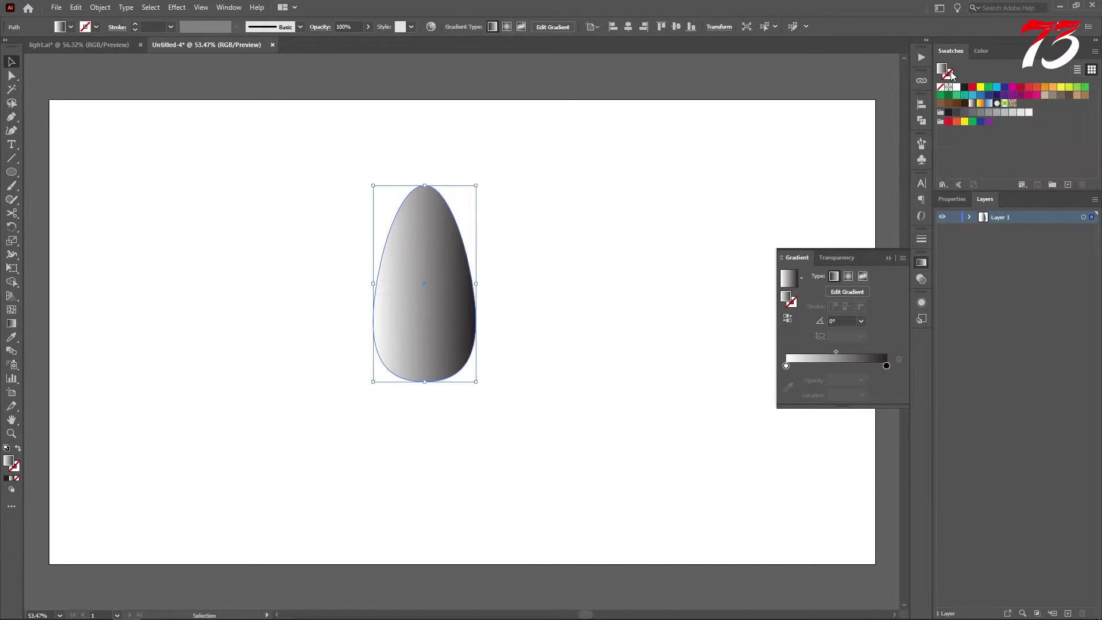
pyautogui.click(1062, 88)
pyautogui.moveTo(786, 366); pyautogui.dragTo(786, 366)
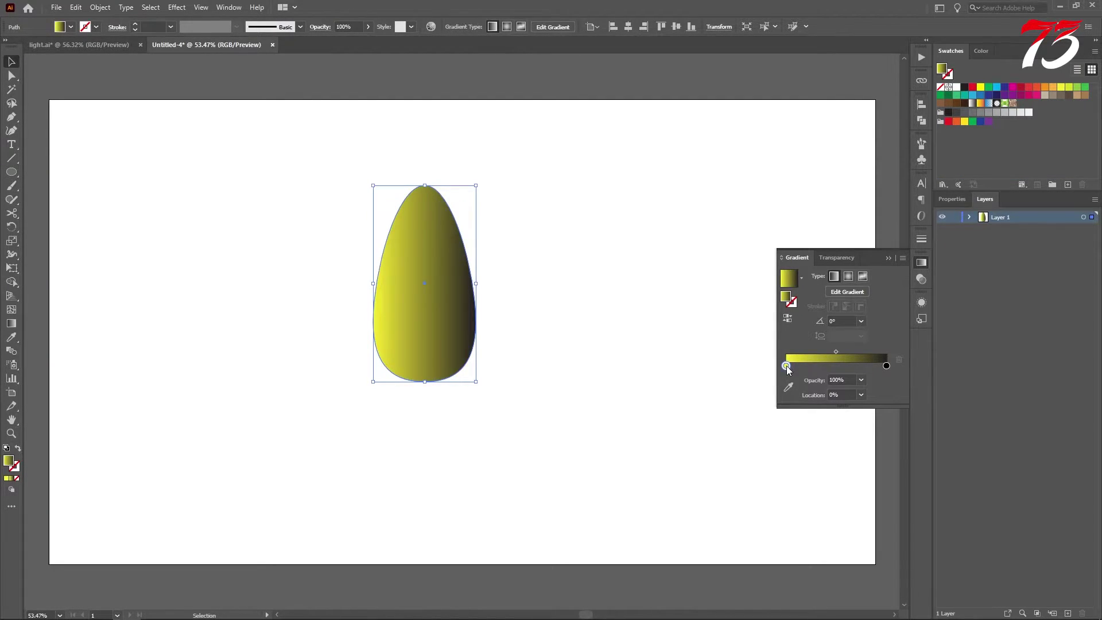
pyautogui.click(886, 366)
pyautogui.moveTo(1029, 87); pyautogui.dragTo(888, 366)
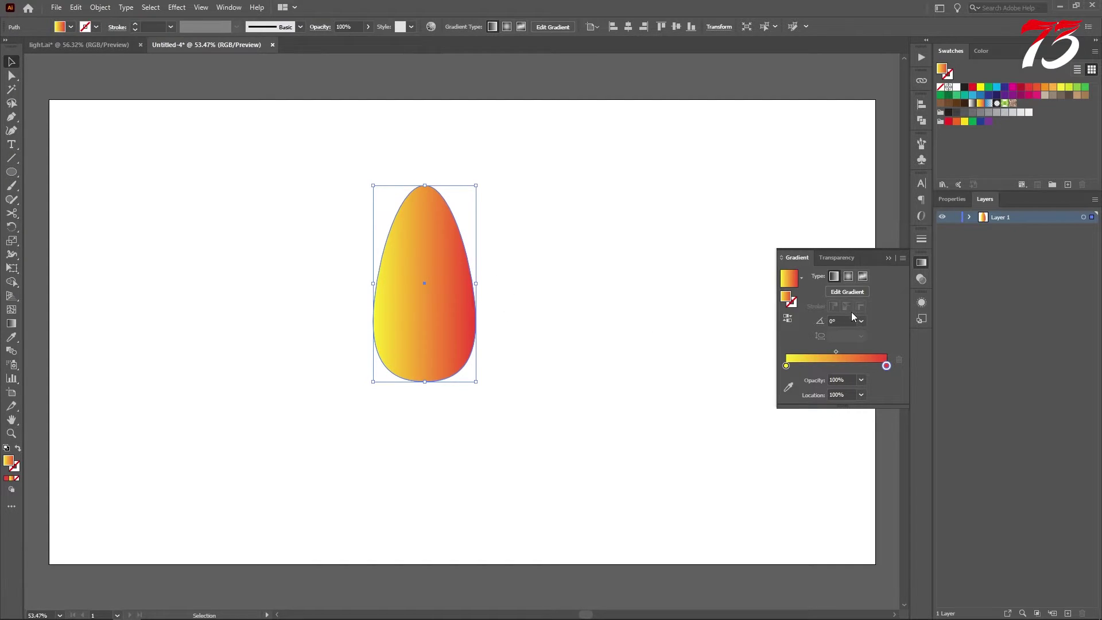
pyautogui.click(848, 277)
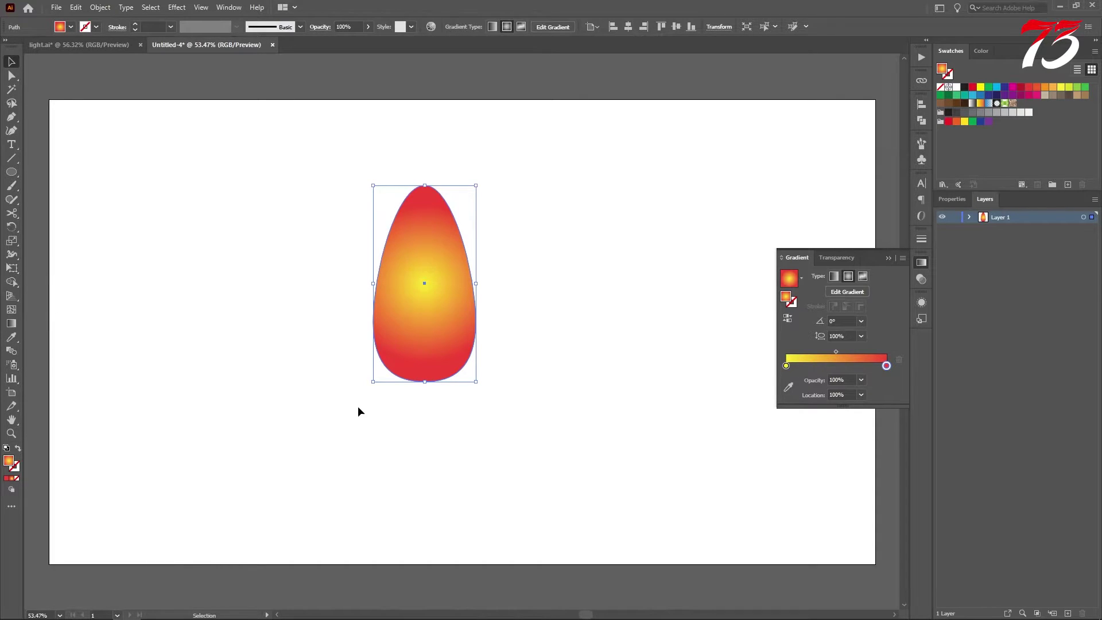
# Step: Stretch and reposition the radial gradient to about 176.75% so red stays only at the top
pyautogui.press('g')
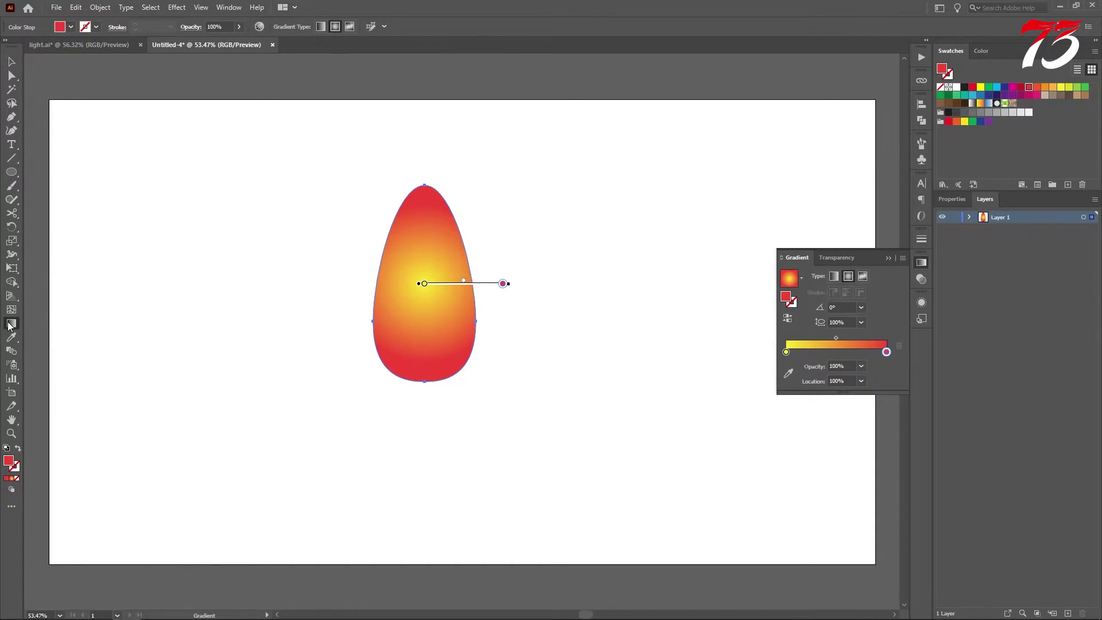
pyautogui.moveTo(502, 283)
pyautogui.moveTo(423, 209); pyautogui.dragTo(423, 188)
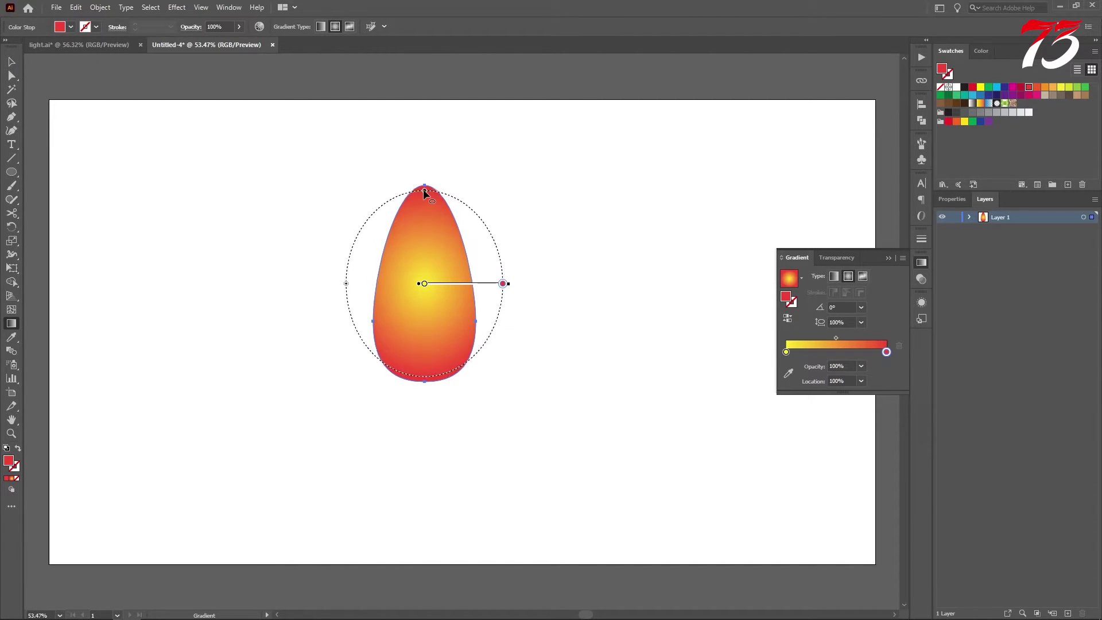
pyautogui.moveTo(432, 285); pyautogui.dragTo(432, 297)
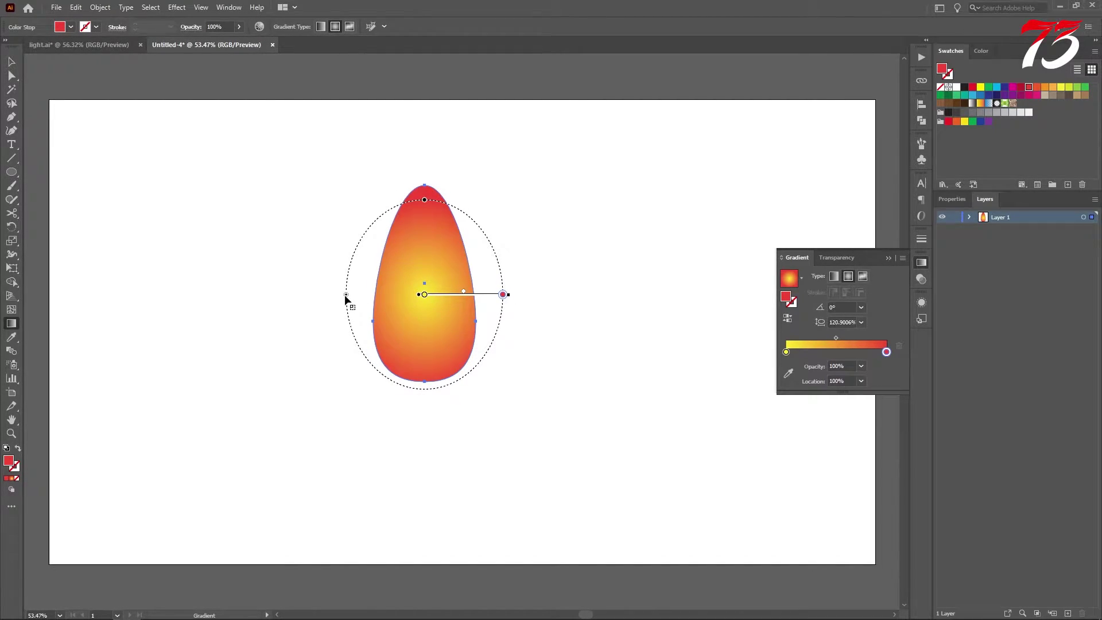
pyautogui.moveTo(345, 296); pyautogui.dragTo(373, 296)
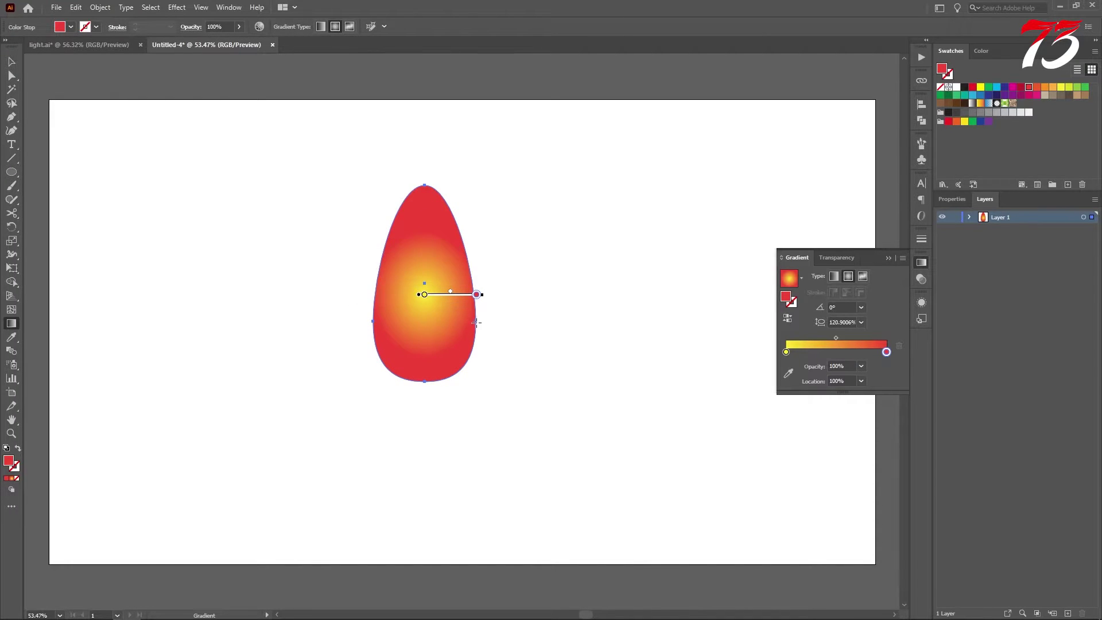
pyautogui.moveTo(451, 297)
pyautogui.mouseDown()
pyautogui.moveTo(439, 298)
pyautogui.moveTo(442, 318)
pyautogui.mouseUp()
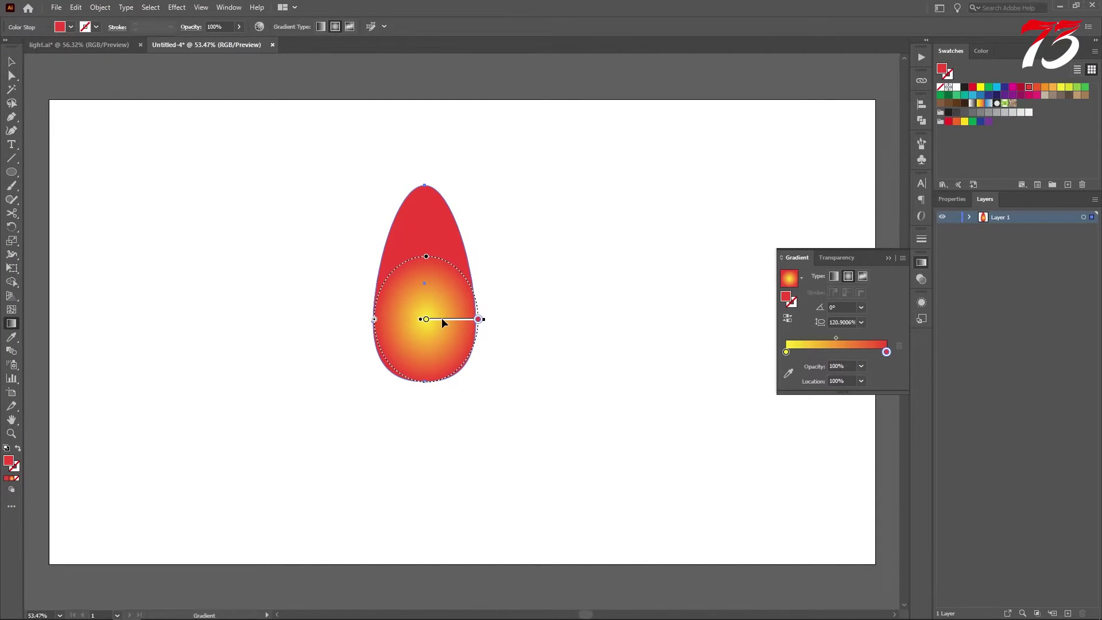
pyautogui.moveTo(428, 255); pyautogui.dragTo(428, 225)
pyautogui.moveTo(436, 319)
pyautogui.mouseDown()
pyautogui.moveTo(436, 292)
pyautogui.moveTo(367, 296)
pyautogui.mouseUp()
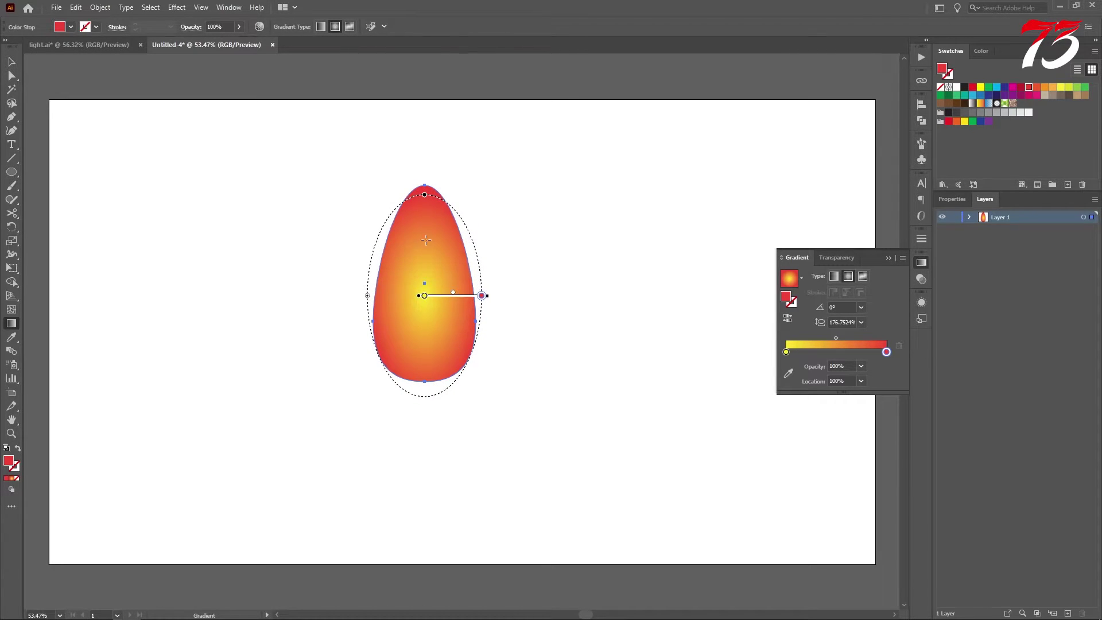
pyautogui.moveTo(441, 294); pyautogui.dragTo(440, 312)
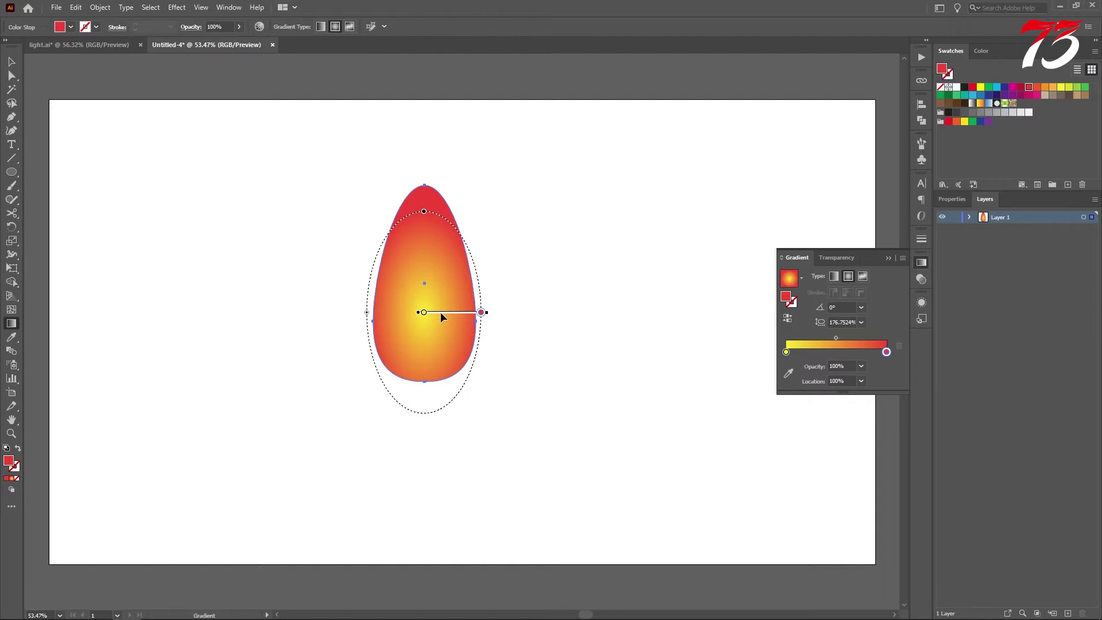
pyautogui.click(11, 61)
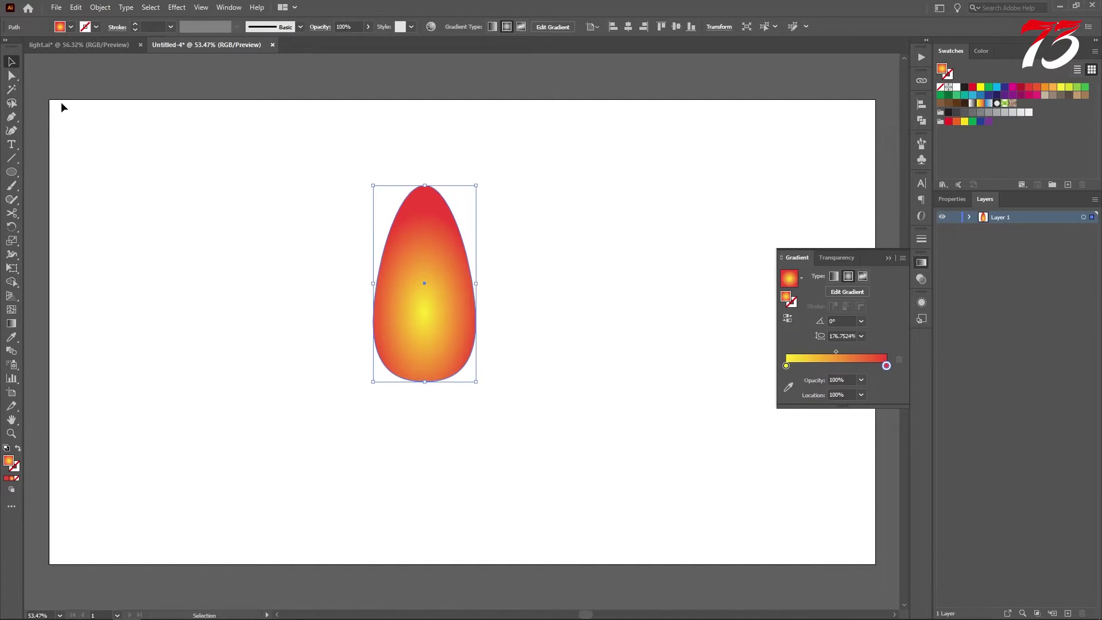
pyautogui.click(243, 291)
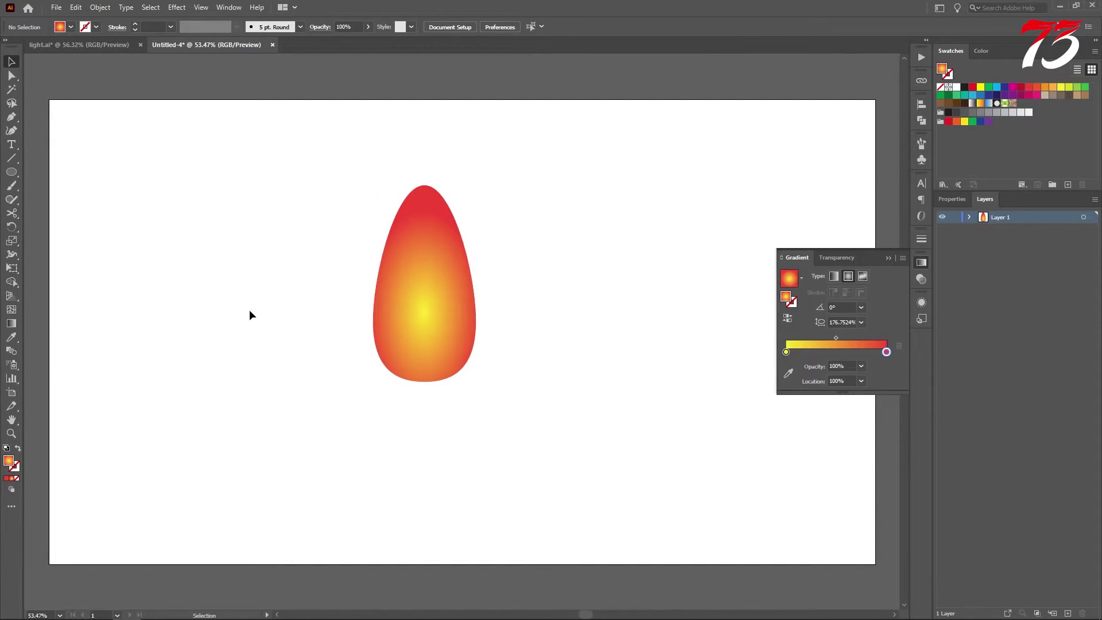
# Step: Apply the White, Black gradient preset to the egg as a radial gradient
pyautogui.click(447, 311)
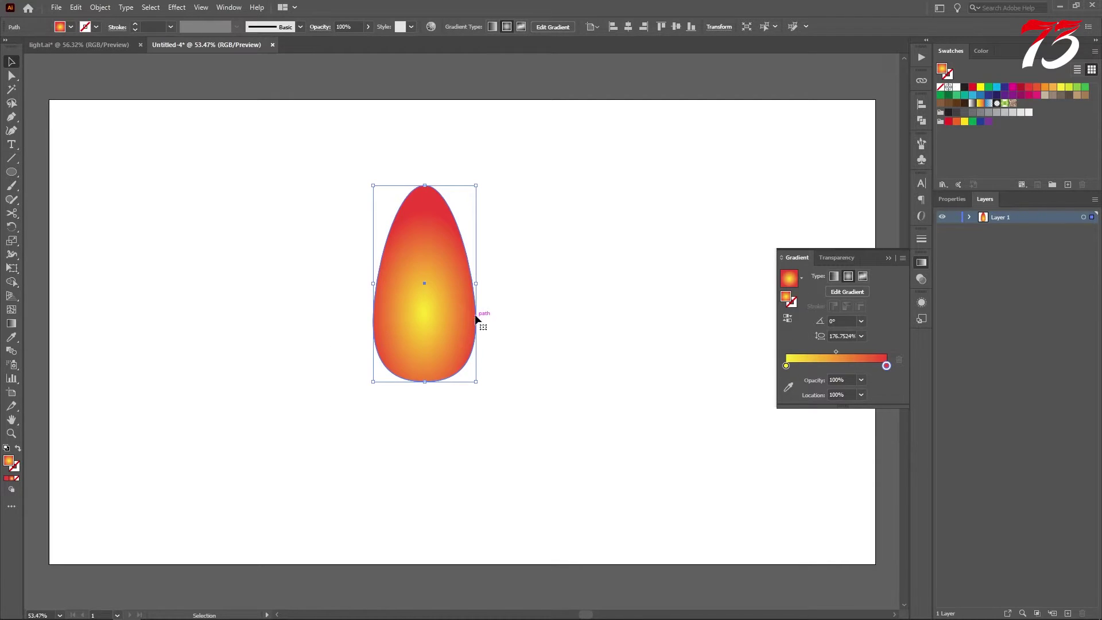
pyautogui.press('a')
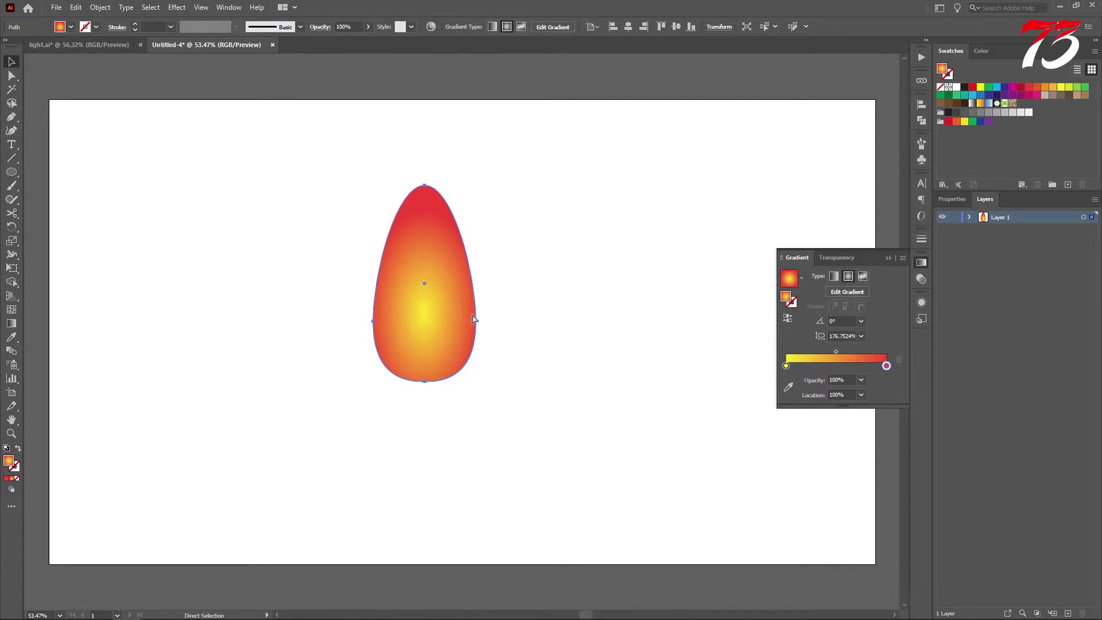
pyautogui.moveTo(434, 308); pyautogui.dragTo(498, 315)
pyautogui.hotkey('ctrl', 'z')
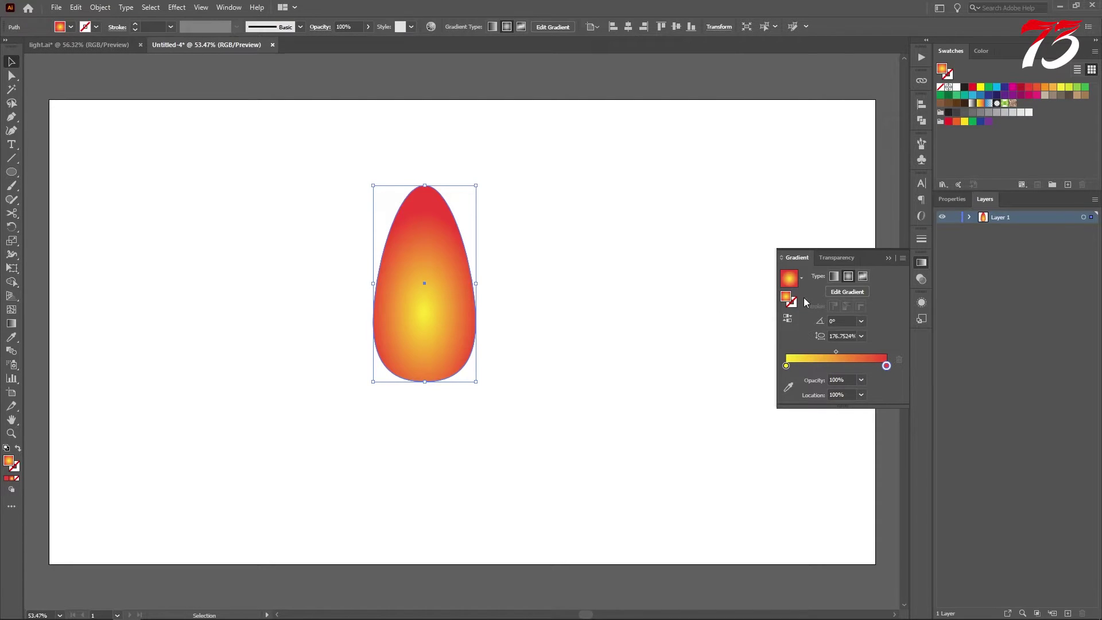
pyautogui.click(802, 280)
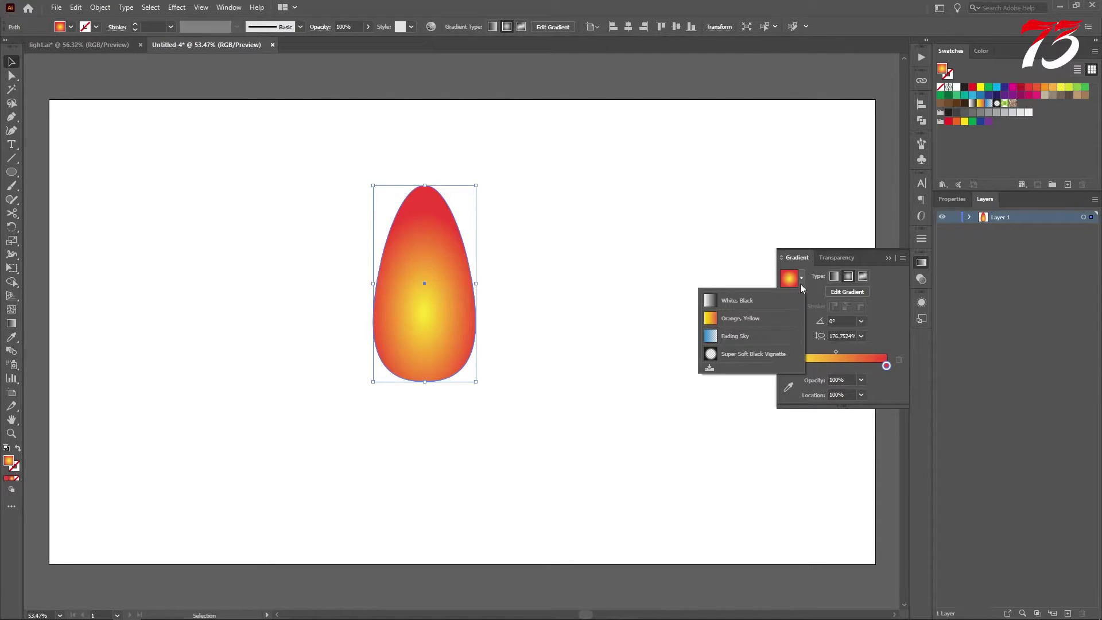
pyautogui.click(729, 302)
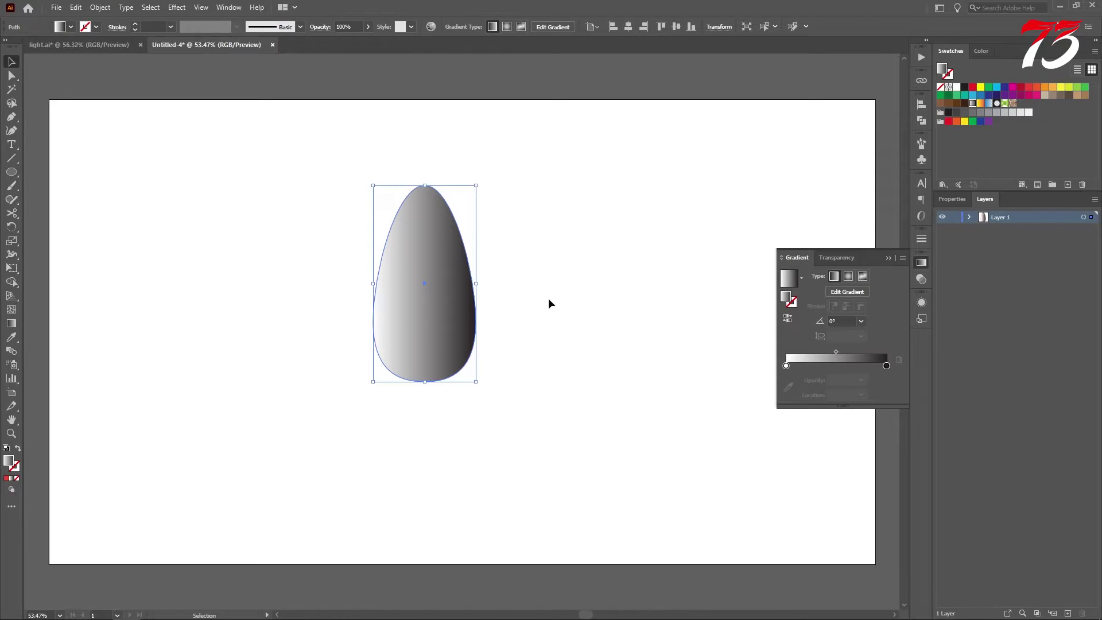
pyautogui.click(849, 278)
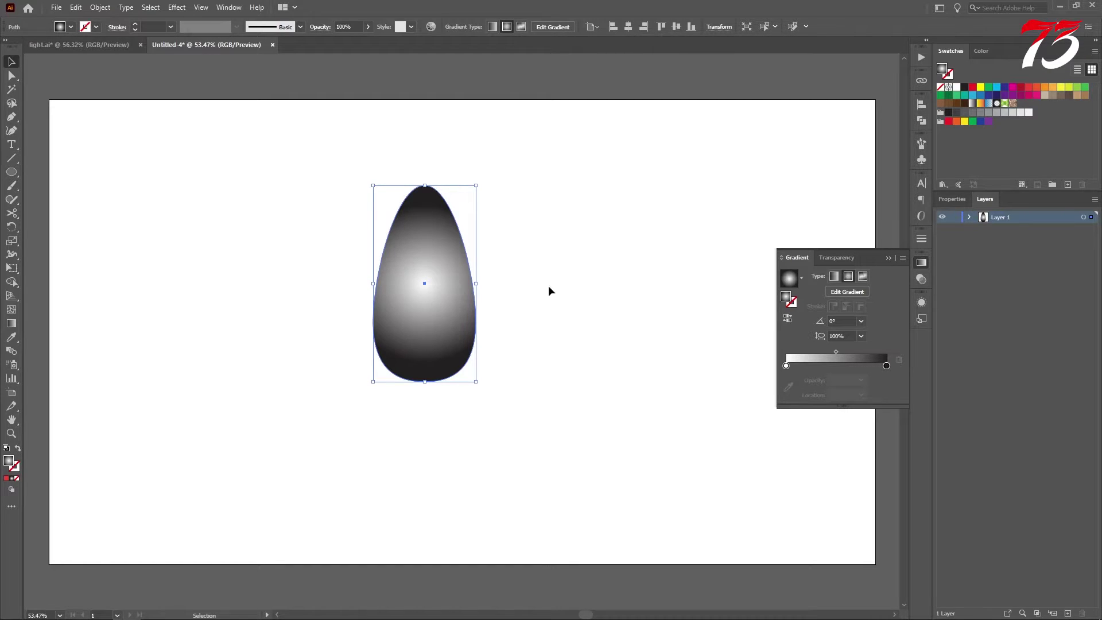
# Step: Set the egg's transparency blend mode to Screen
pyautogui.click(921, 279)
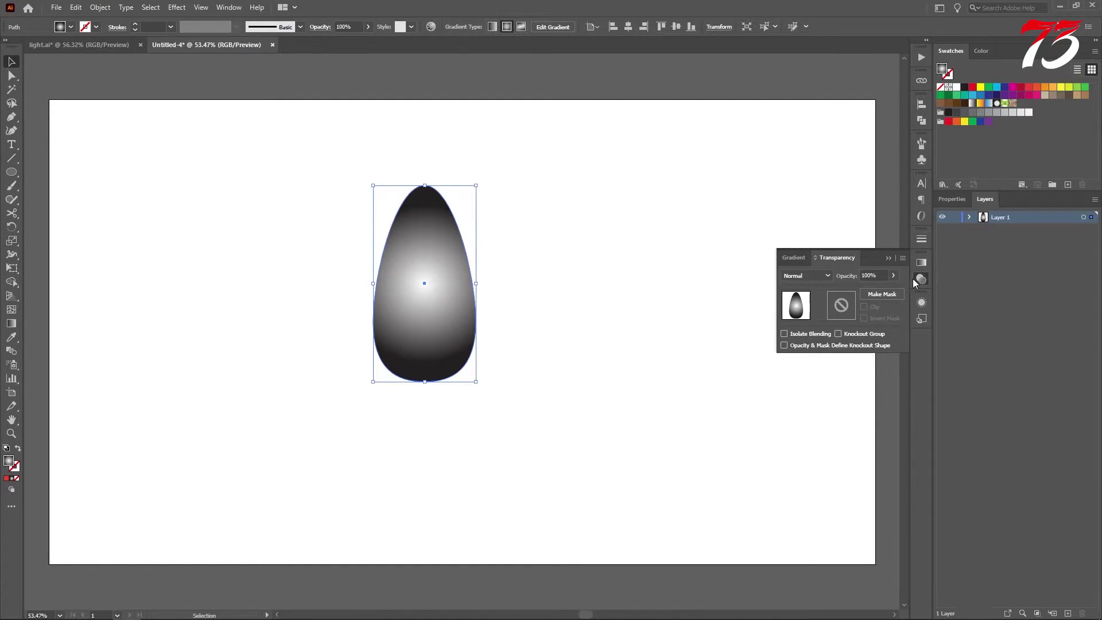
pyautogui.click(819, 278)
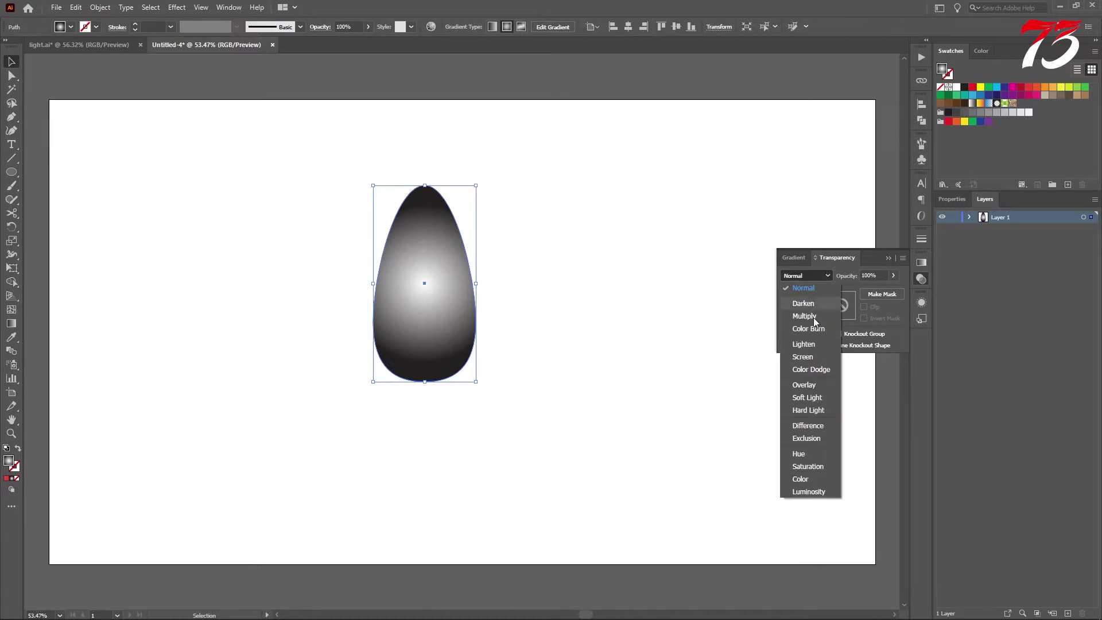
pyautogui.click(809, 356)
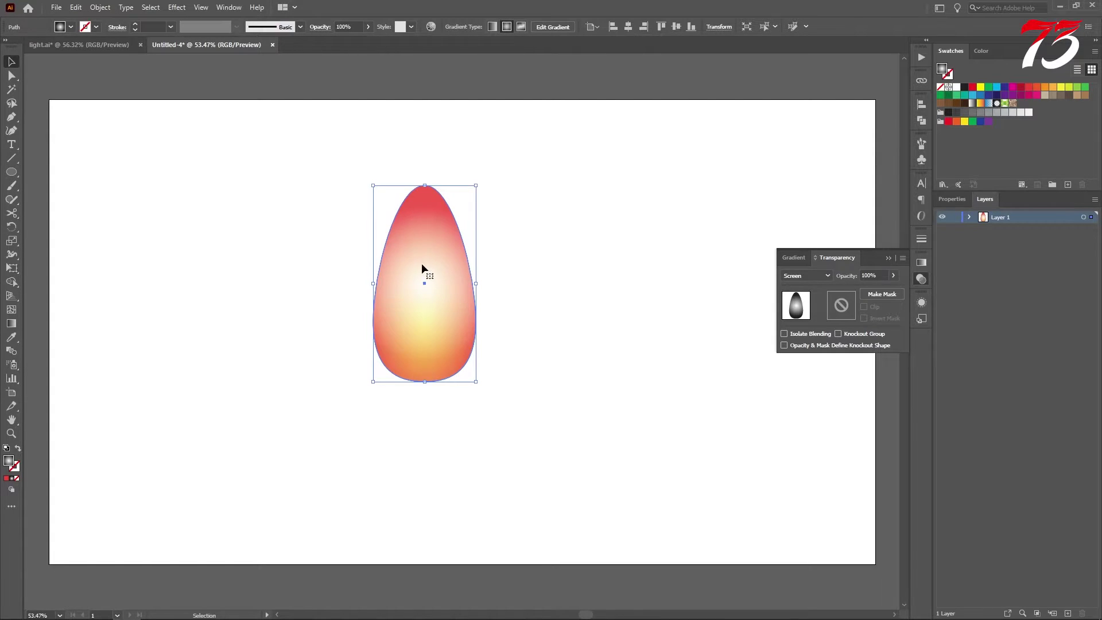
# Step: Reshape the gradient into a tall ellipse so the cream glow sits near the lower centre
pyautogui.click(11, 323)
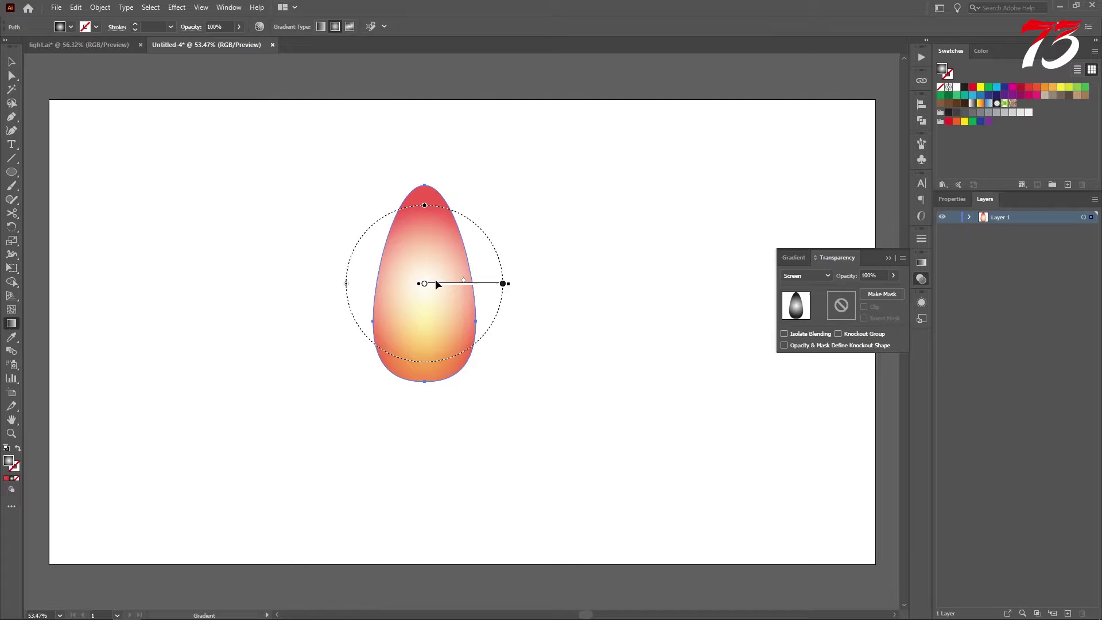
pyautogui.moveTo(435, 279); pyautogui.dragTo(438, 310)
pyautogui.moveTo(426, 237); pyautogui.dragTo(428, 208)
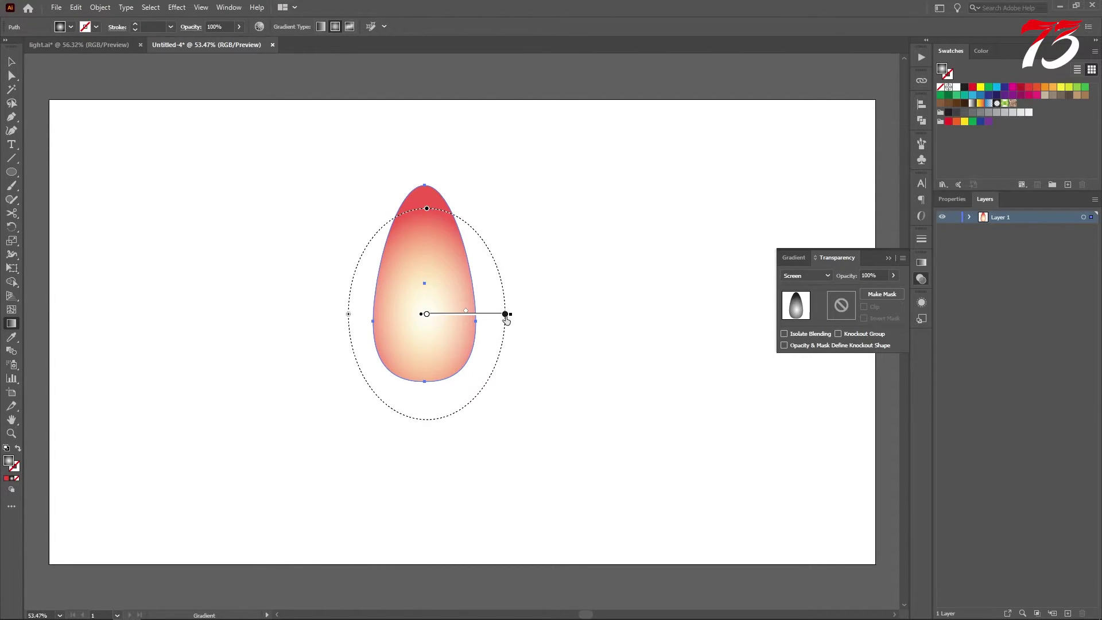
pyautogui.moveTo(505, 314); pyautogui.dragTo(491, 314)
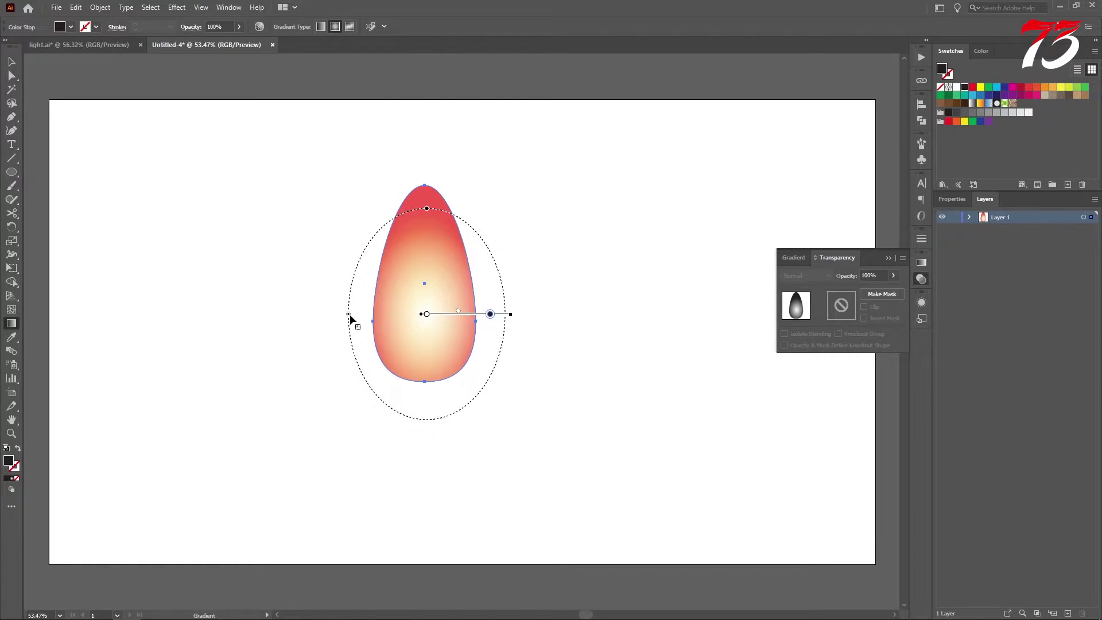
pyautogui.moveTo(350, 316); pyautogui.dragTo(370, 314)
pyautogui.moveTo(429, 237); pyautogui.dragTo(431, 216)
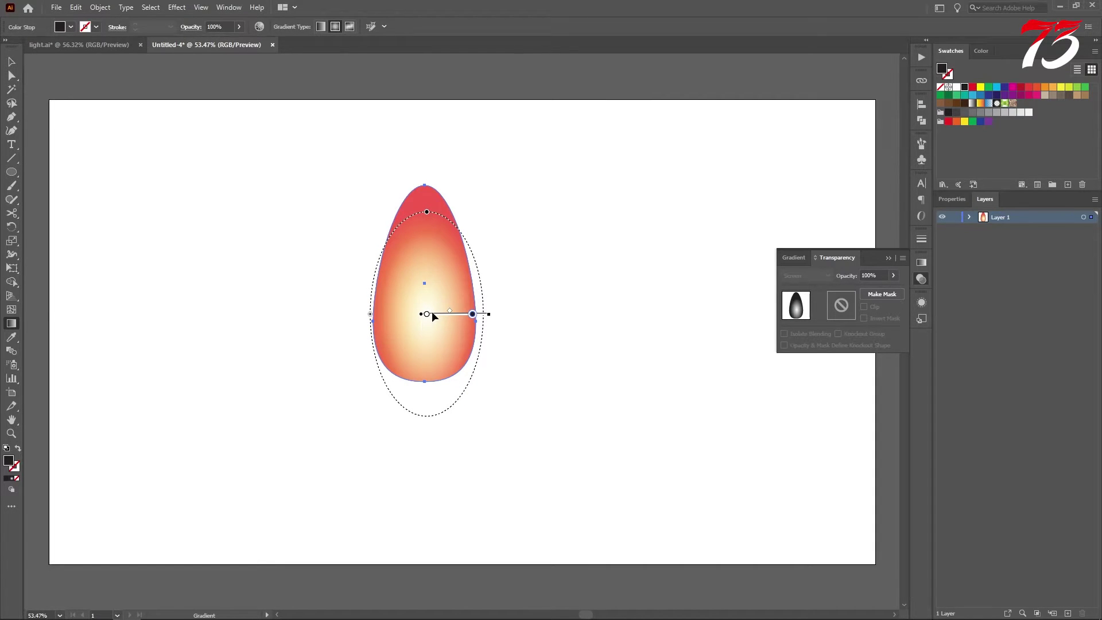
pyautogui.moveTo(433, 313)
pyautogui.mouseDown()
pyautogui.moveTo(430, 301)
pyautogui.moveTo(499, 304)
pyautogui.moveTo(446, 318)
pyautogui.moveTo(494, 332)
pyautogui.mouseUp()
# Step: Group the bulb's parts and move the group left and slightly up on the artboard
pyautogui.click(12, 68)
pyautogui.moveTo(190, 192); pyautogui.dragTo(576, 434)
pyautogui.press('a')
pyautogui.press('v')
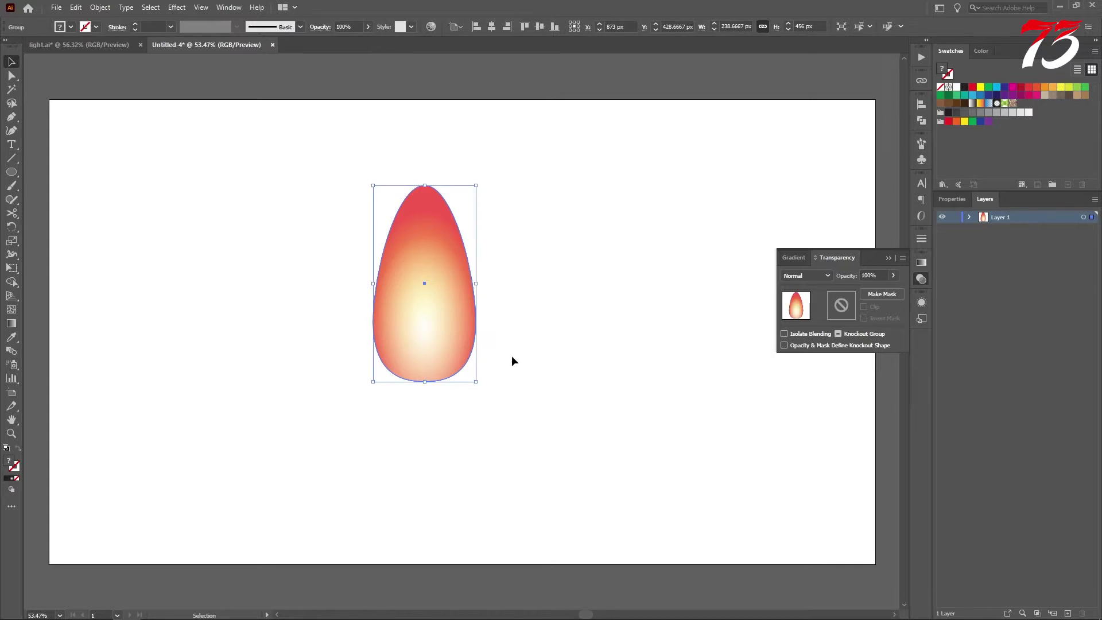
pyautogui.click(511, 361)
pyautogui.click(922, 279)
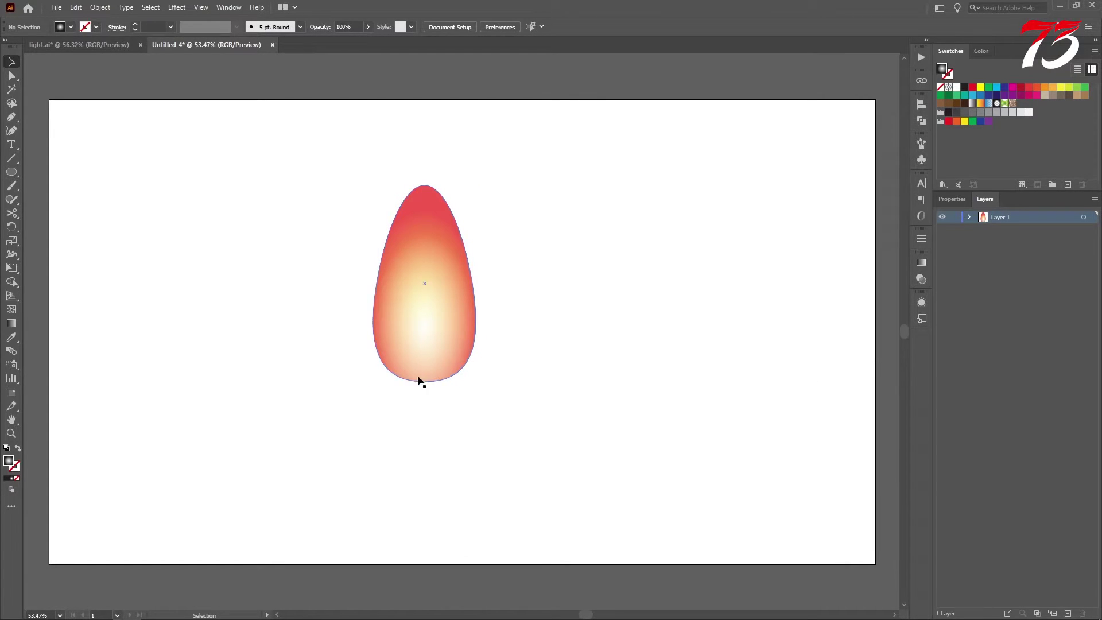
pyautogui.moveTo(435, 333); pyautogui.dragTo(332, 312)
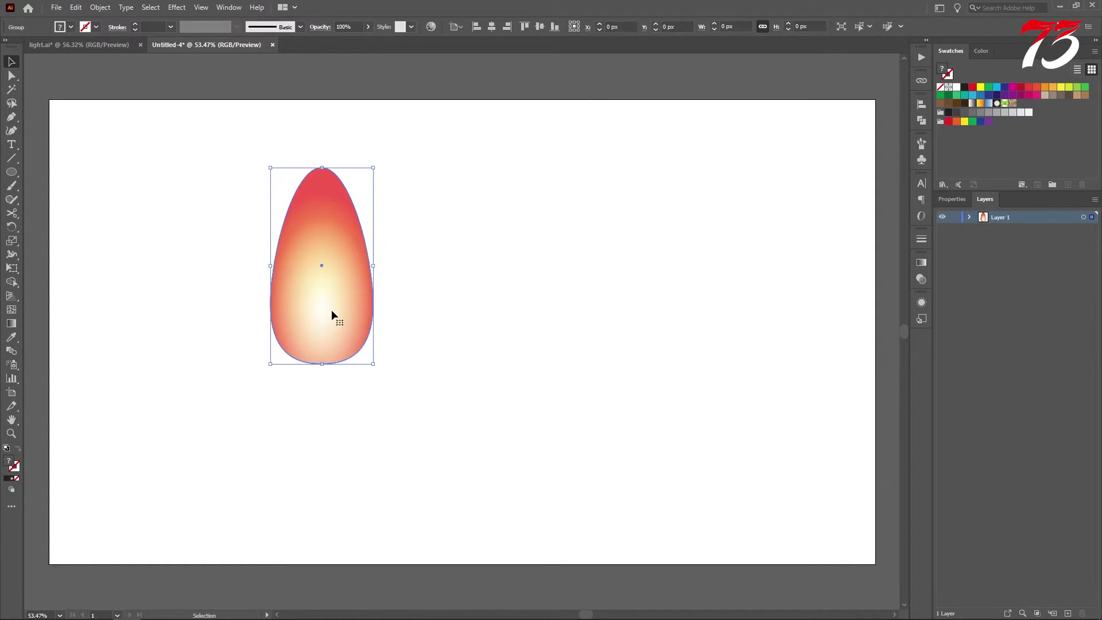
# Step: Draw a 177.5 px square right of the bulb with a dark 231F20 fill
pyautogui.moveTo(12, 172); pyautogui.dragTo(62, 175)
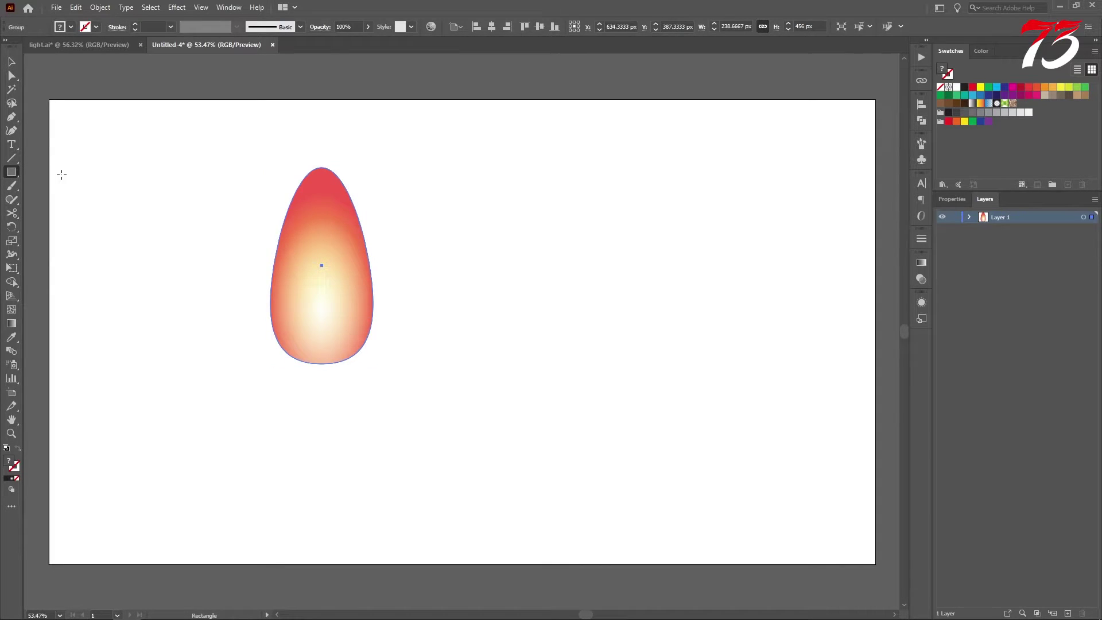
pyautogui.moveTo(462, 296); pyautogui.dragTo(538, 372)
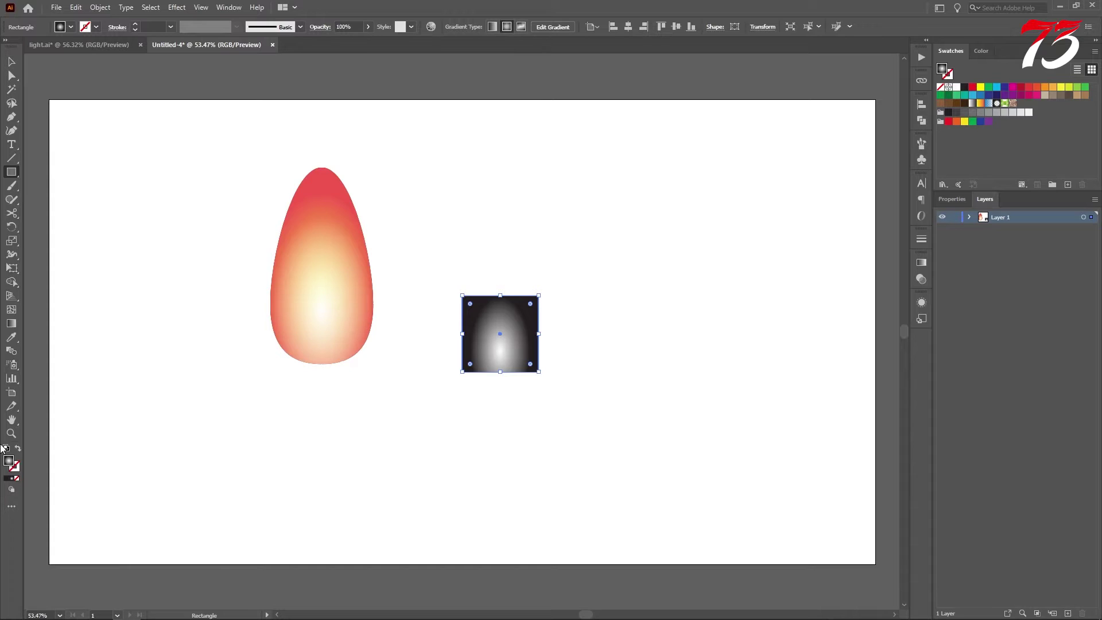
pyautogui.click(8, 479)
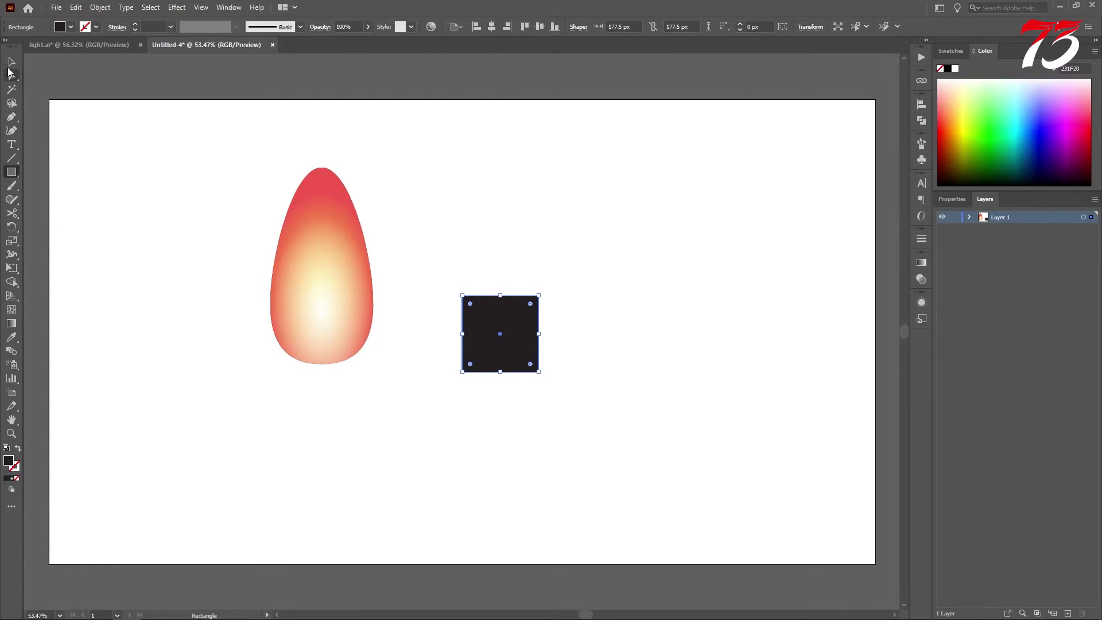
pyautogui.click(11, 62)
# Step: Round all the square's corners to about 47.58 px using live corners
pyautogui.click(11, 74)
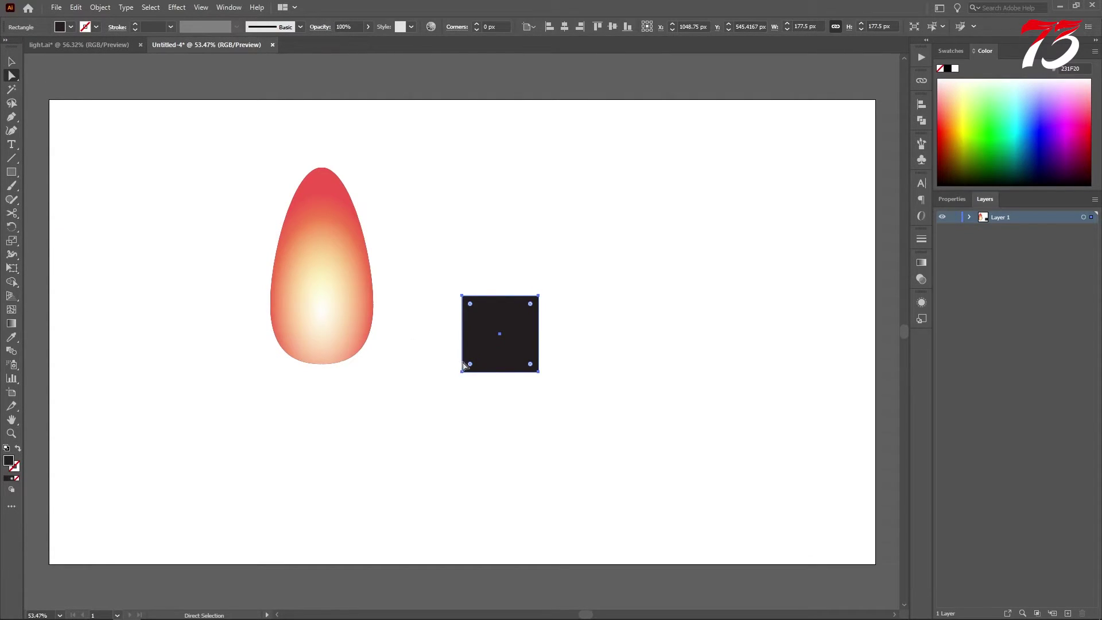
pyautogui.moveTo(471, 368); pyautogui.dragTo(474, 364)
pyautogui.press('v')
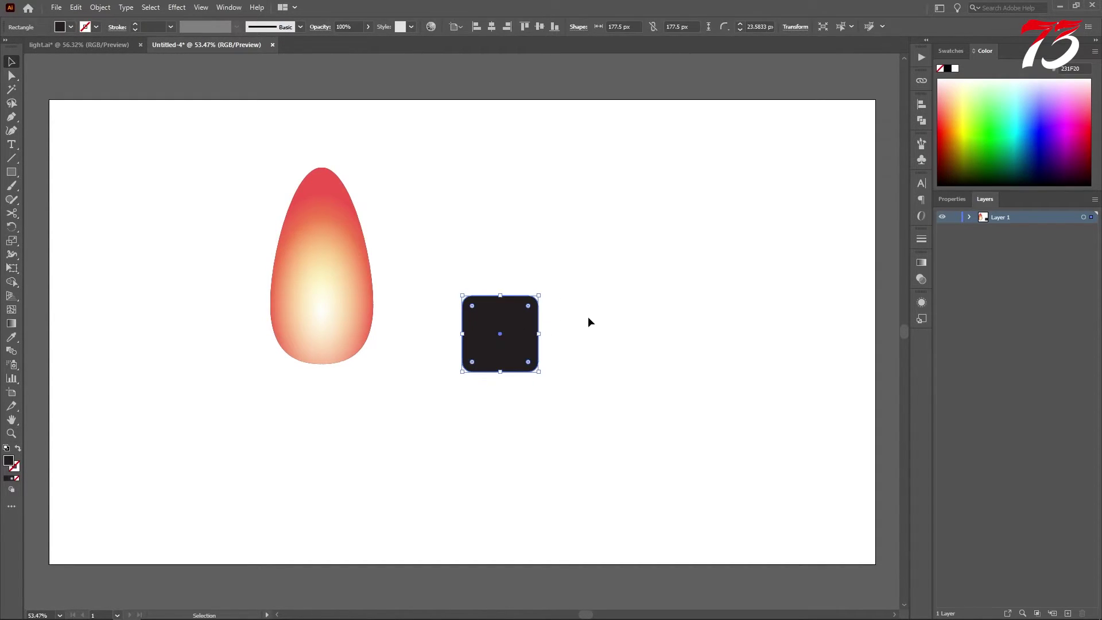
pyautogui.click(588, 316)
pyautogui.click(468, 367)
pyautogui.moveTo(471, 365); pyautogui.dragTo(481, 346)
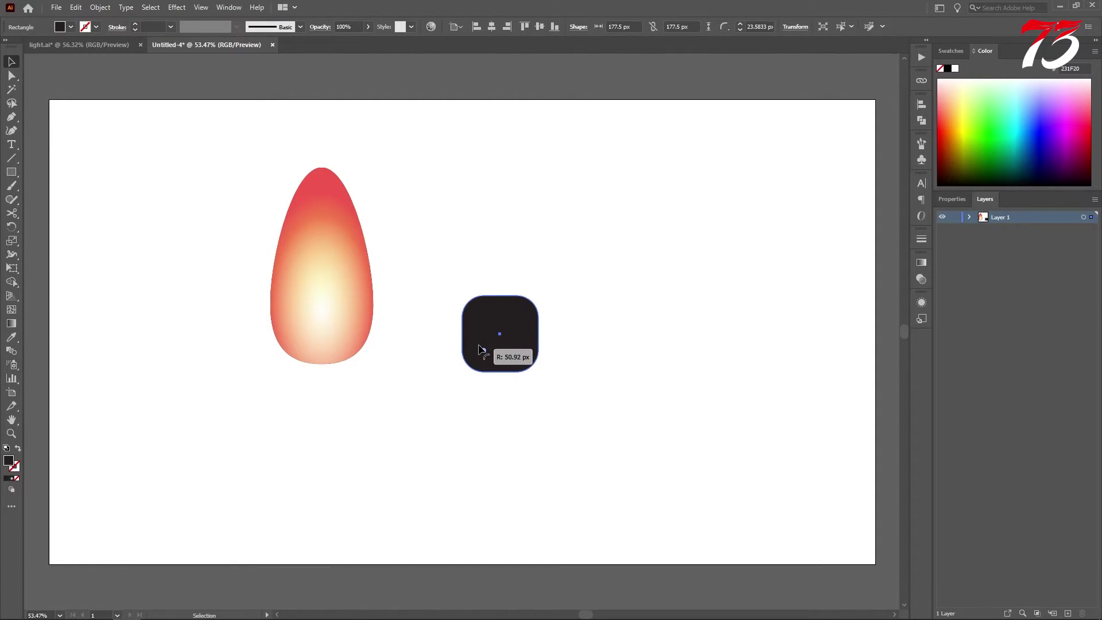
pyautogui.moveTo(481, 349); pyautogui.dragTo(480, 350)
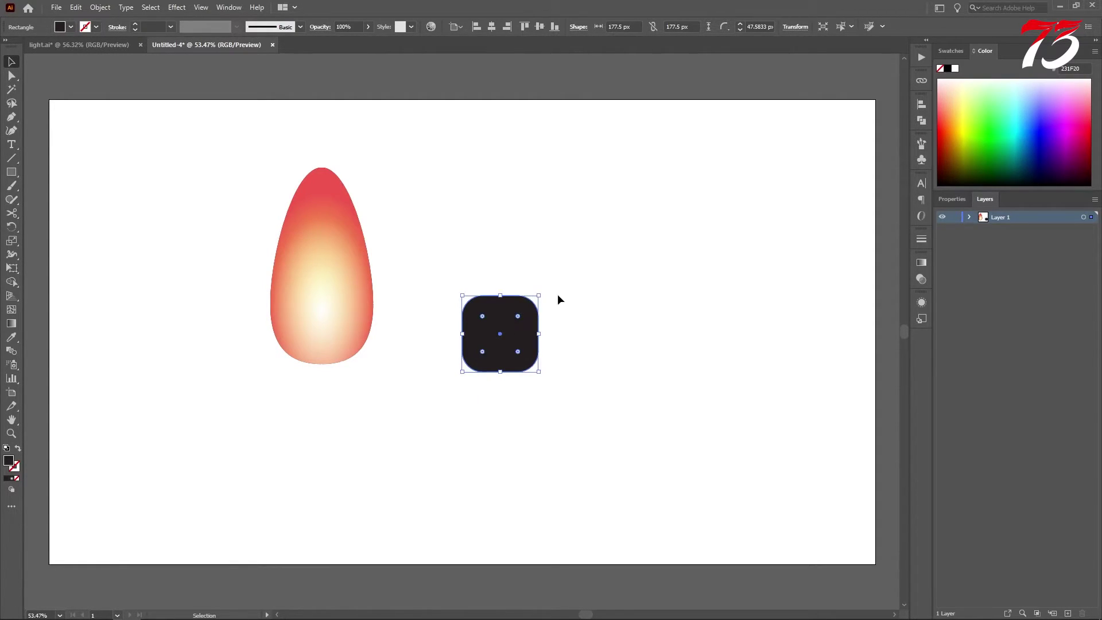
# Step: Make the square's top two corners sharp again, keeping the bottom ones rounded
pyautogui.moveTo(450, 278); pyautogui.dragTo(553, 336)
pyautogui.click(481, 317)
pyautogui.moveTo(518, 321); pyautogui.dragTo(562, 304)
pyautogui.click(580, 310)
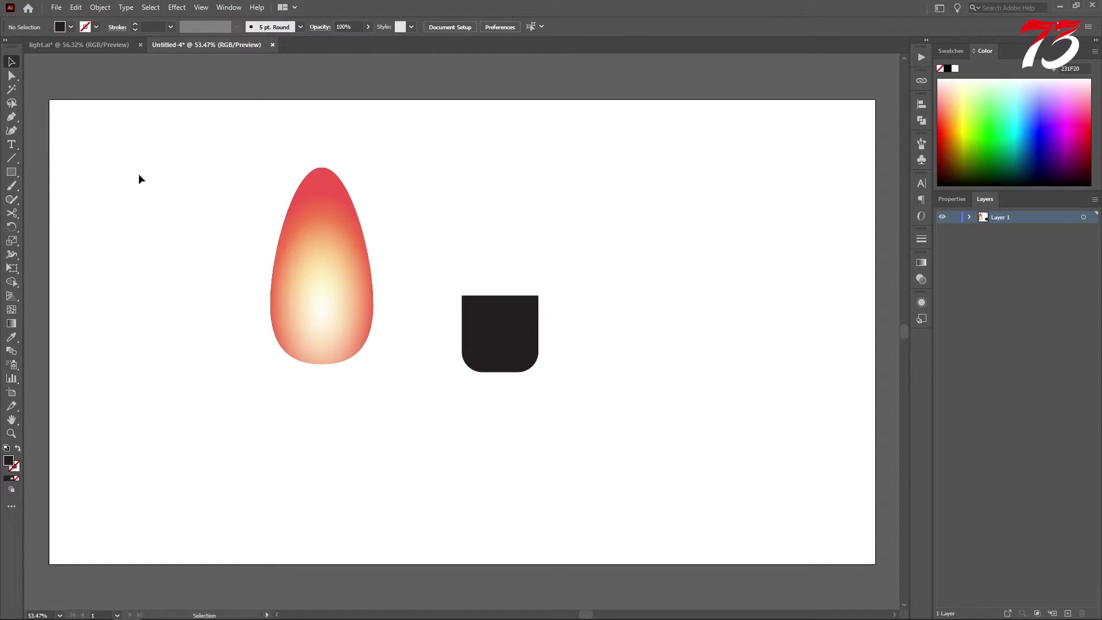
# Step: Draw a thin bar across the base's top and centre it horizontally on the base
pyautogui.moveTo(12, 175); pyautogui.dragTo(50, 175)
pyautogui.moveTo(450, 282); pyautogui.dragTo(554, 301)
pyautogui.press('v')
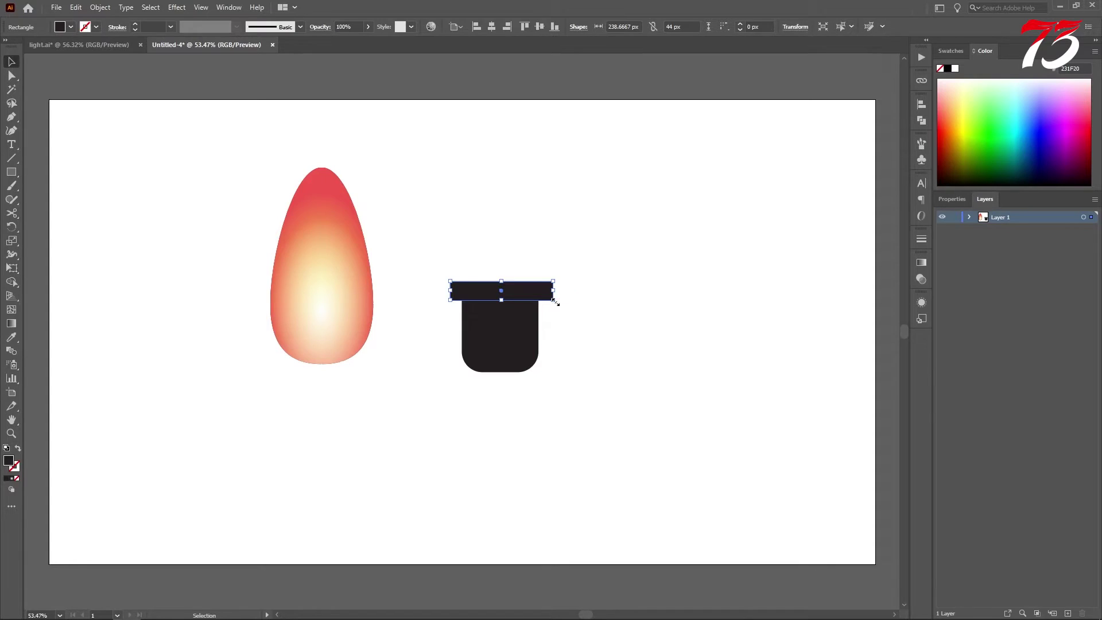
pyautogui.keyDown('shift'); pyautogui.click(530, 341); pyautogui.keyUp('shift')
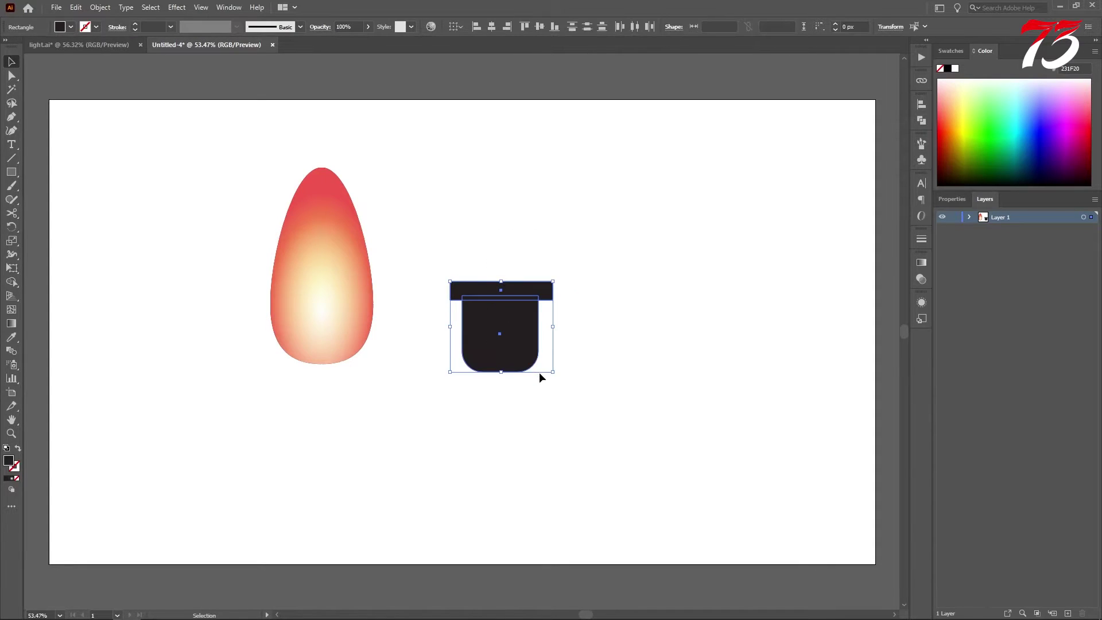
pyautogui.click(491, 28)
pyautogui.click(577, 251)
pyautogui.scroll(1, 507, 293)
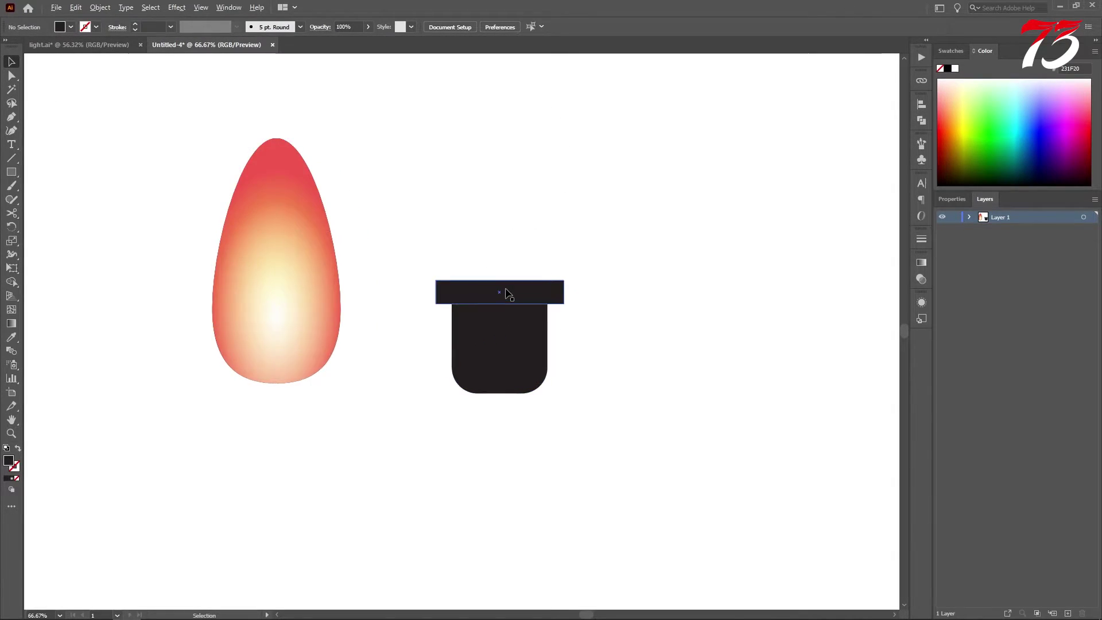
pyautogui.scroll(1, 508, 292)
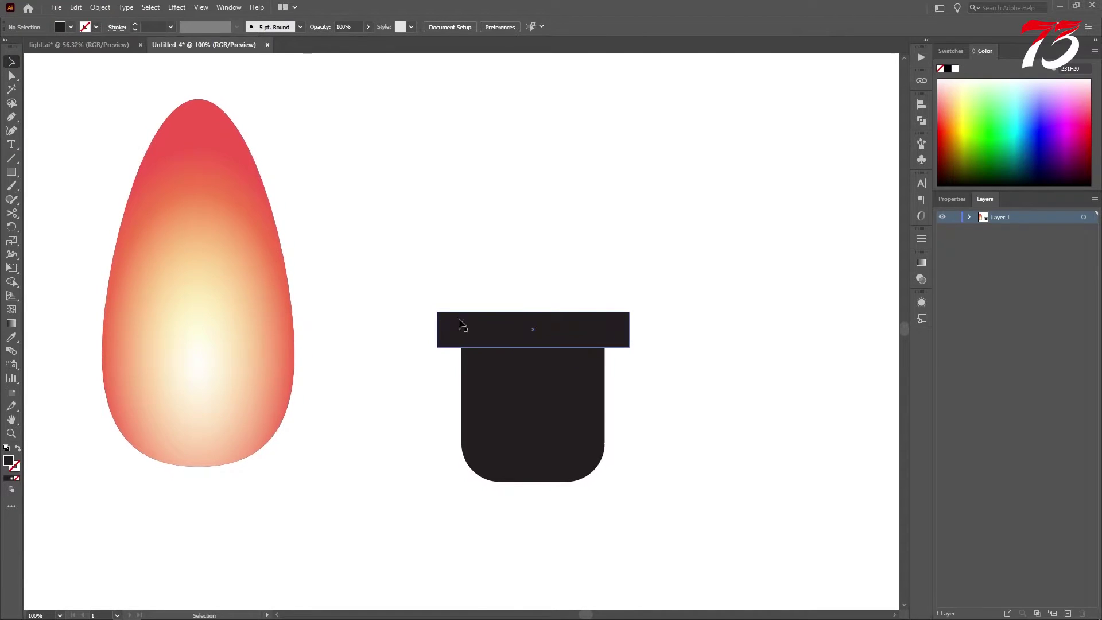
# Step: Round the top bar's corners into a 238.67 × 44 px cap
pyautogui.press('a')
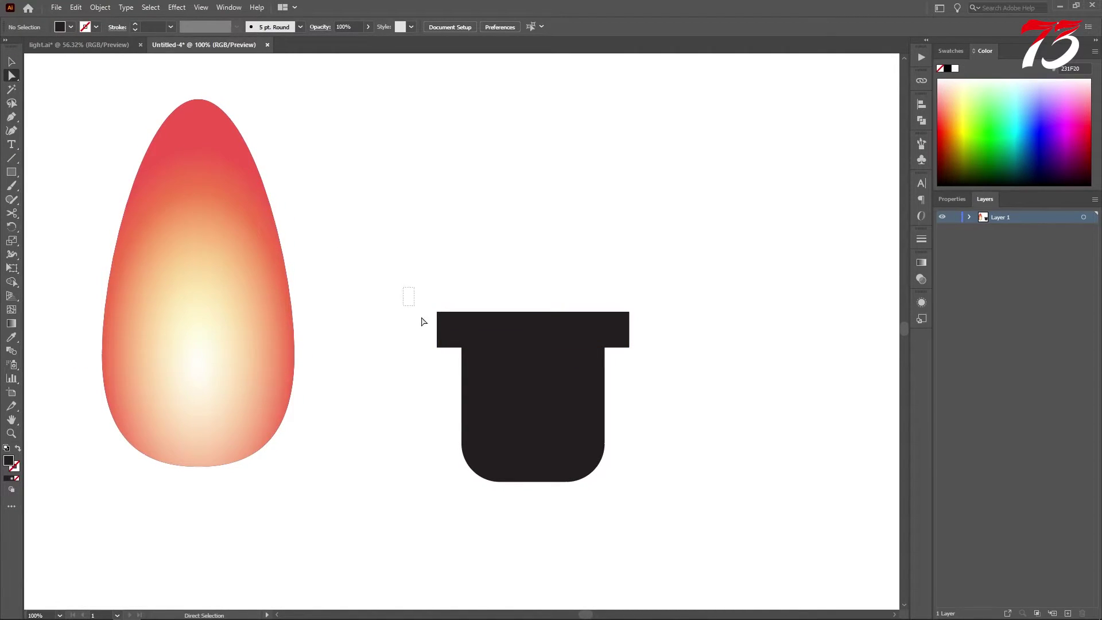
pyautogui.moveTo(424, 322); pyautogui.dragTo(454, 327)
pyautogui.click(480, 327)
pyautogui.press('v')
pyautogui.click(495, 271)
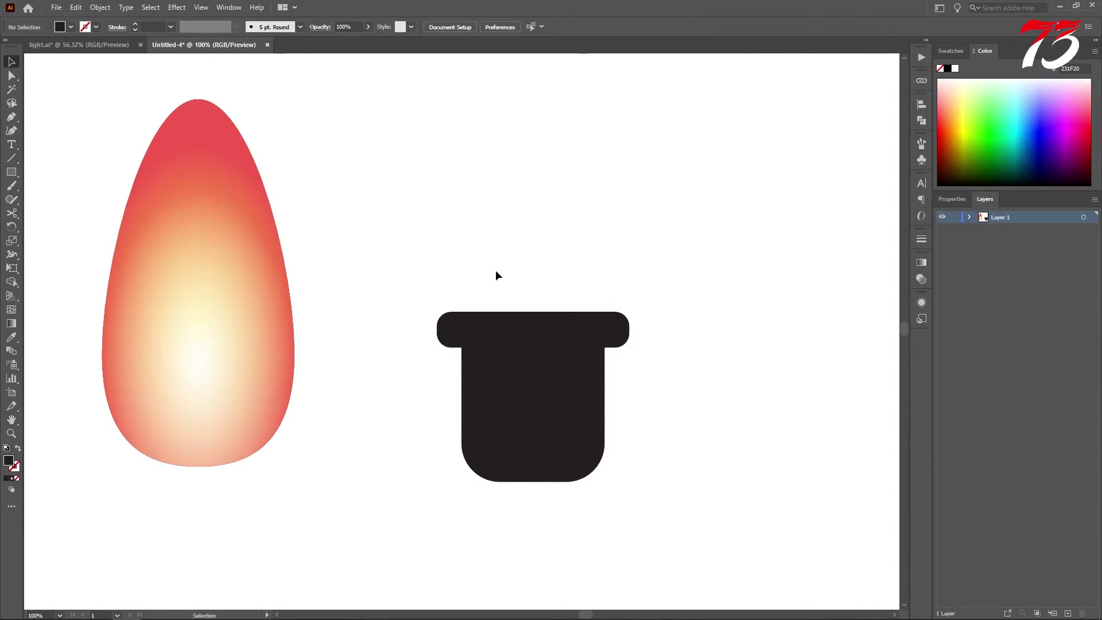
pyautogui.click(515, 339)
# Step: Bend the cap's top edge into a gentle downward curve with the Anchor Point tool
pyautogui.press('p')
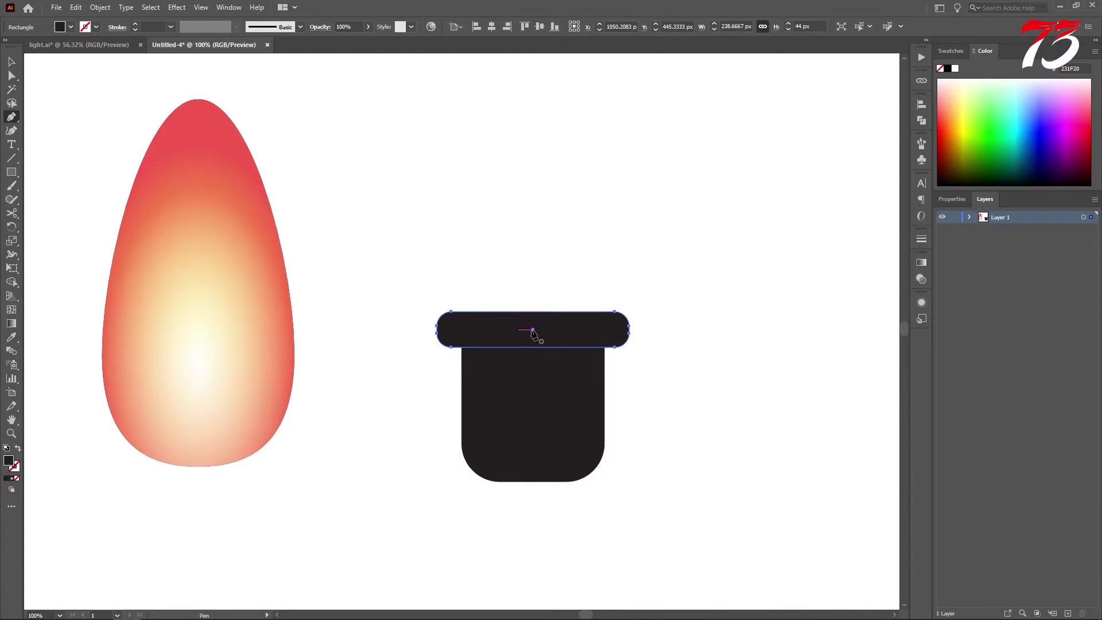
pyautogui.hotkey('shift', 'c')
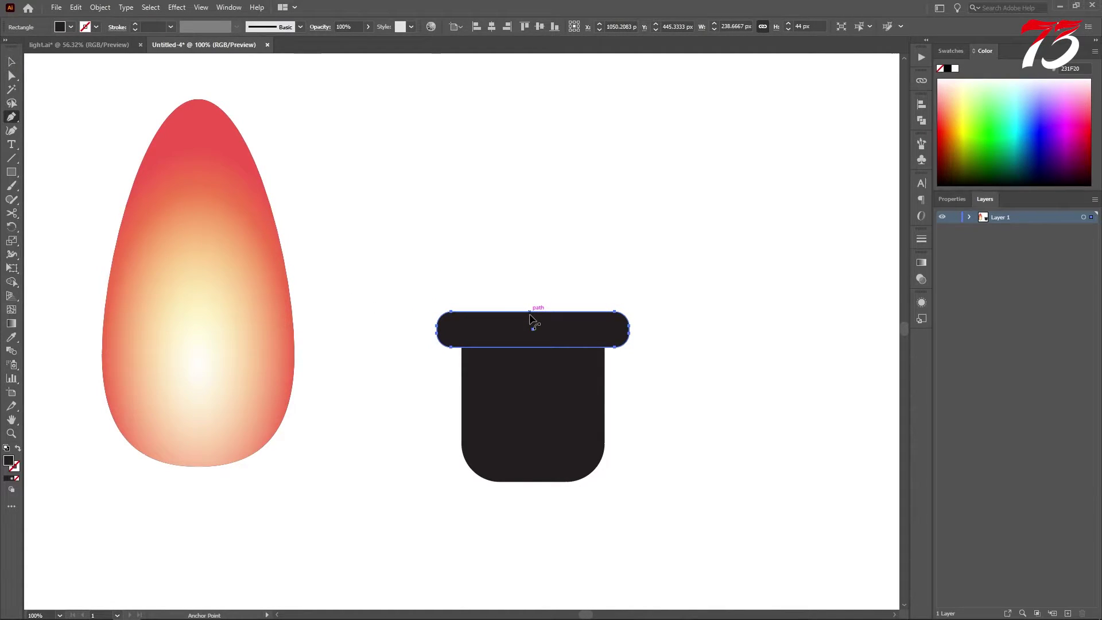
pyautogui.moveTo(529, 315); pyautogui.dragTo(529, 319)
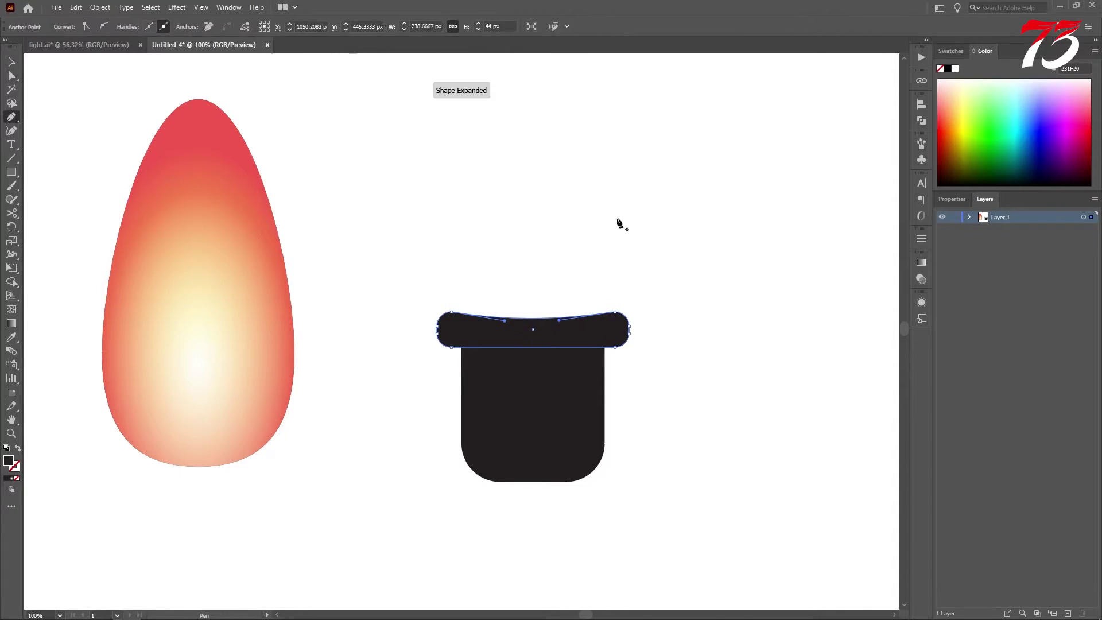
# Step: Draw a long thin 312 × 10.7 px bar above the base and fill it white
pyautogui.press('v')
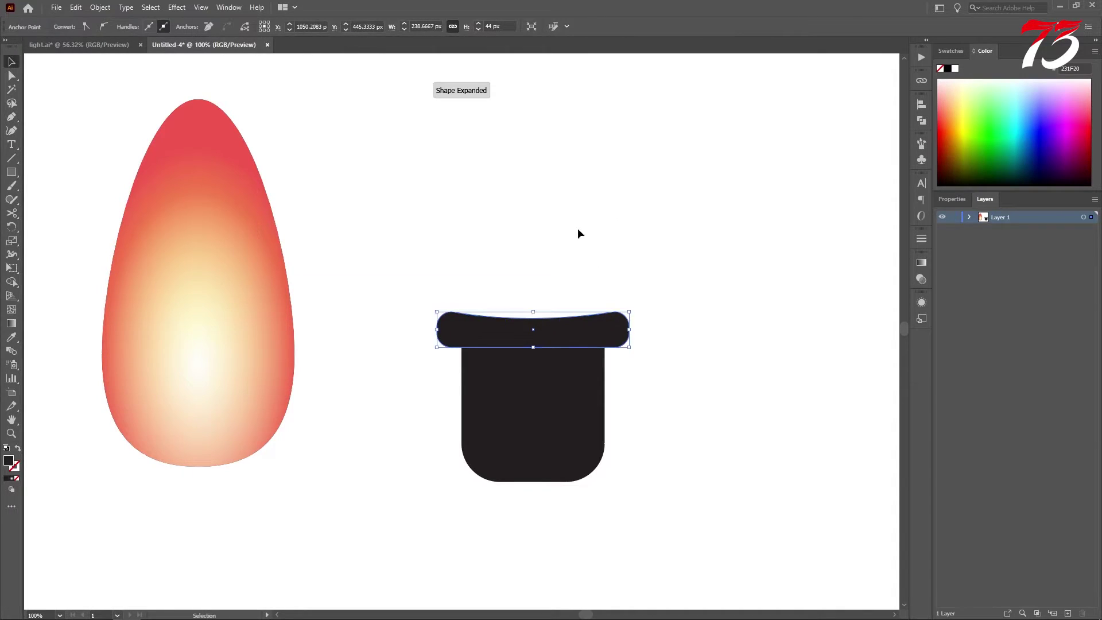
pyautogui.click(550, 256)
pyautogui.click(534, 402)
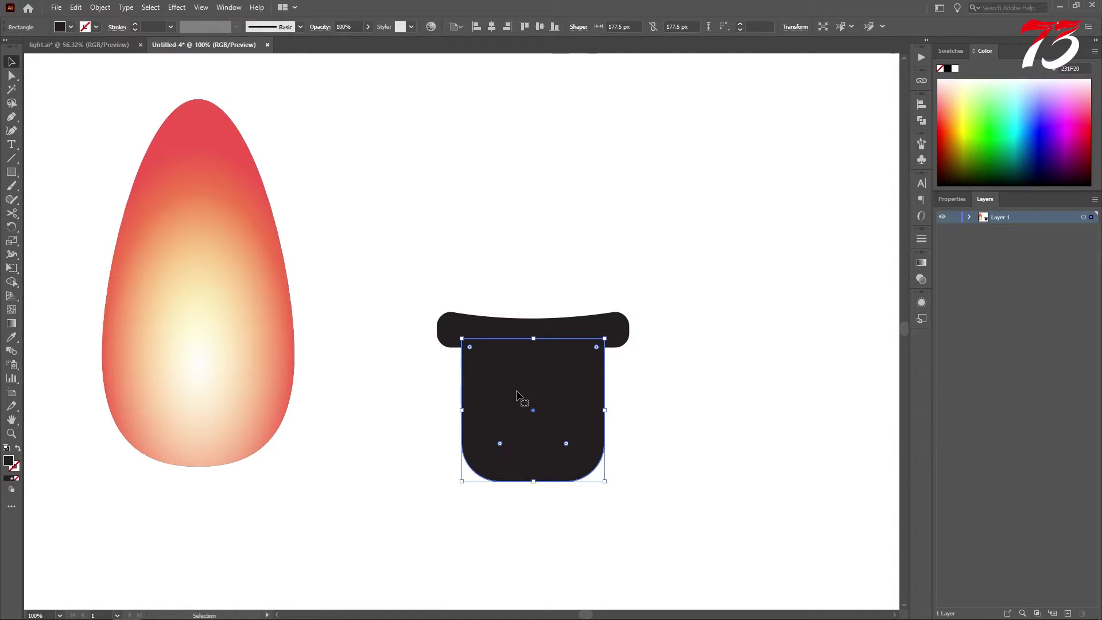
pyautogui.scroll(-1, 522, 397)
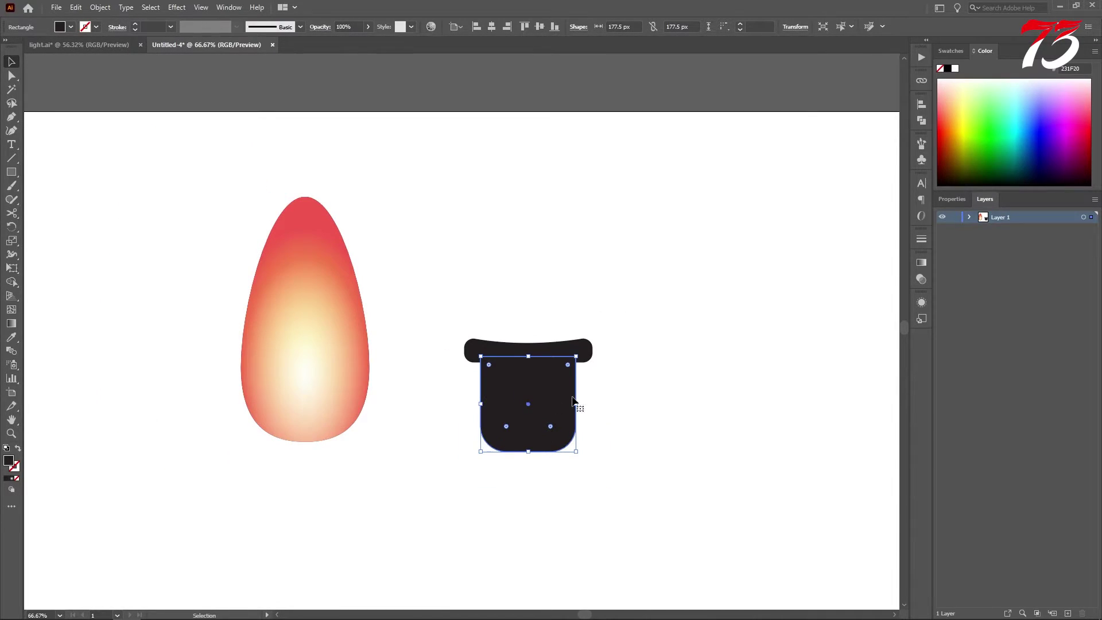
pyautogui.click(633, 386)
pyautogui.moveTo(19, 173); pyautogui.dragTo(53, 174)
pyautogui.moveTo(445, 275); pyautogui.dragTo(612, 279)
pyautogui.press('v')
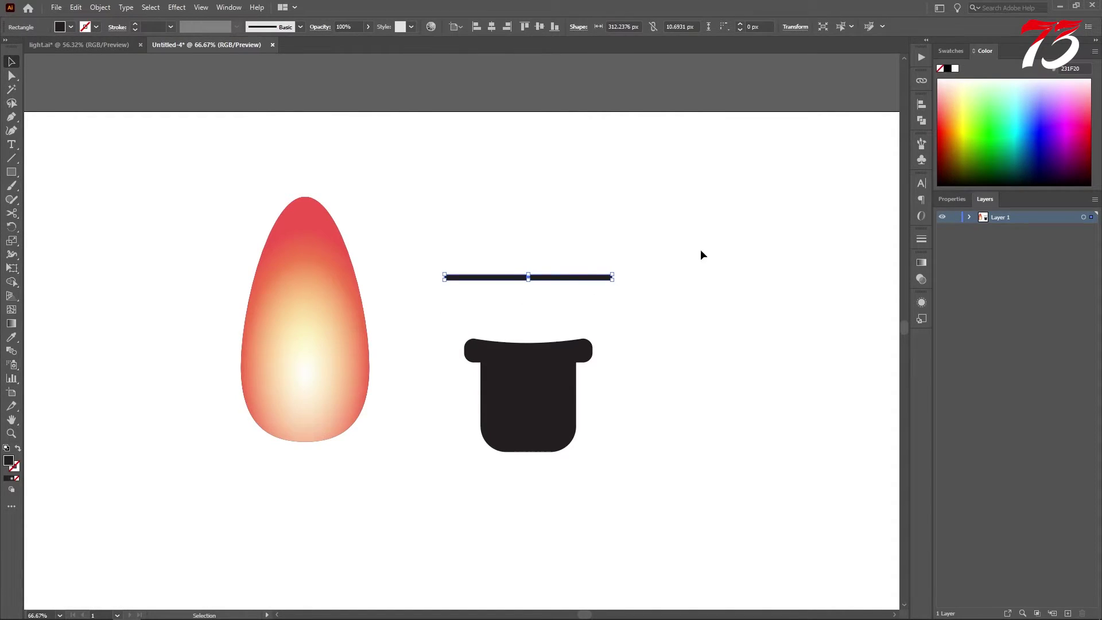
pyautogui.click(955, 69)
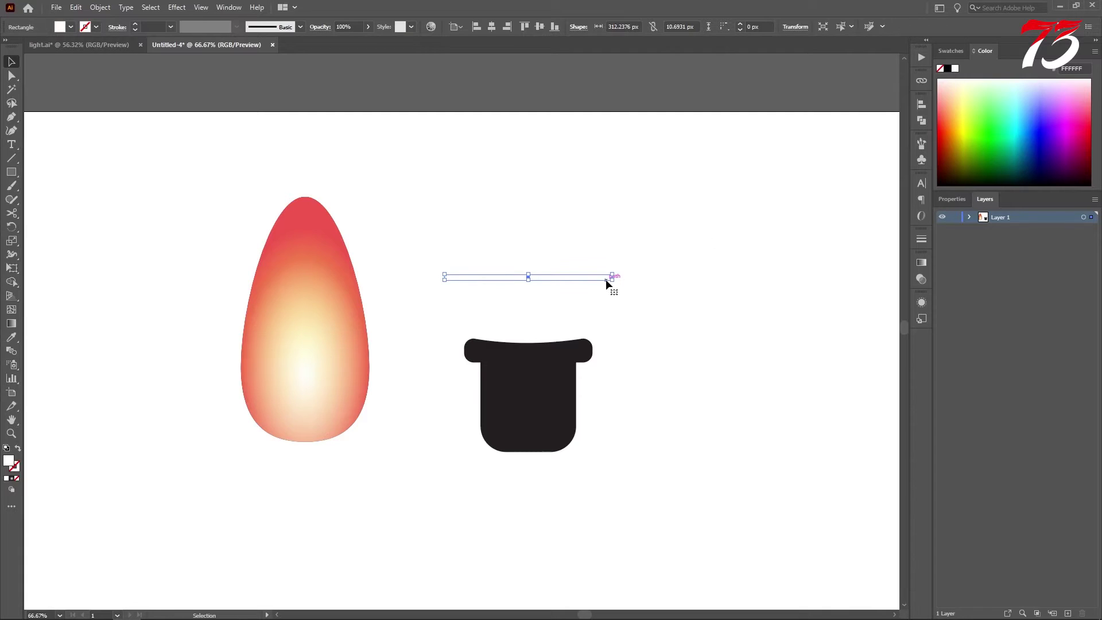
# Step: Move the white bar down onto the base's lower body and set its opacity to 25%
pyautogui.moveTo(563, 276); pyautogui.dragTo(559, 377)
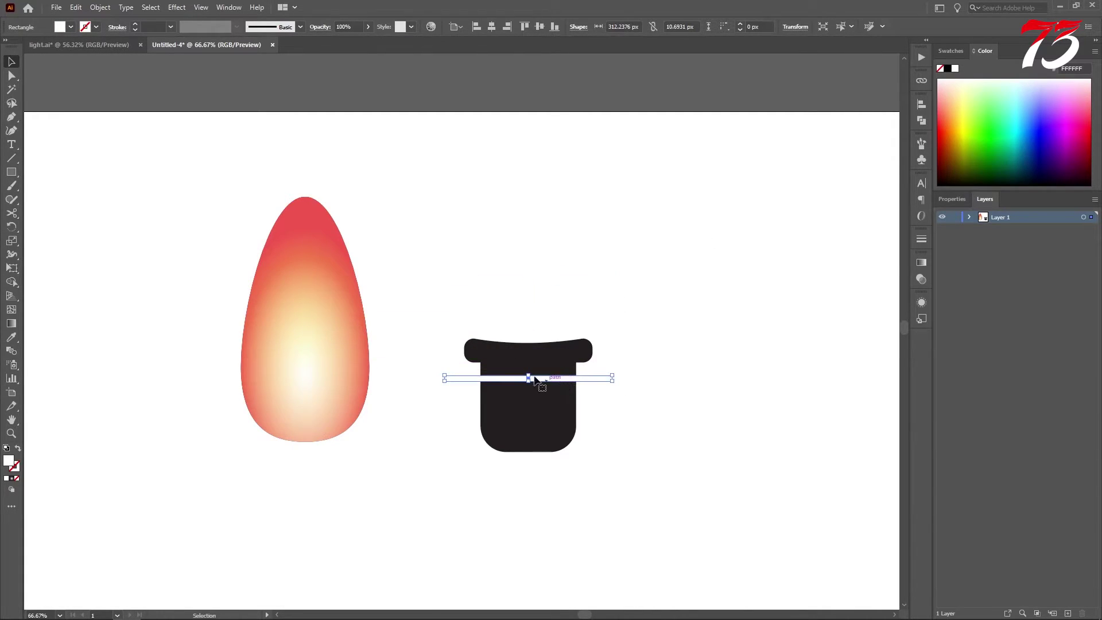
pyautogui.click(356, 27)
pyautogui.write('2')
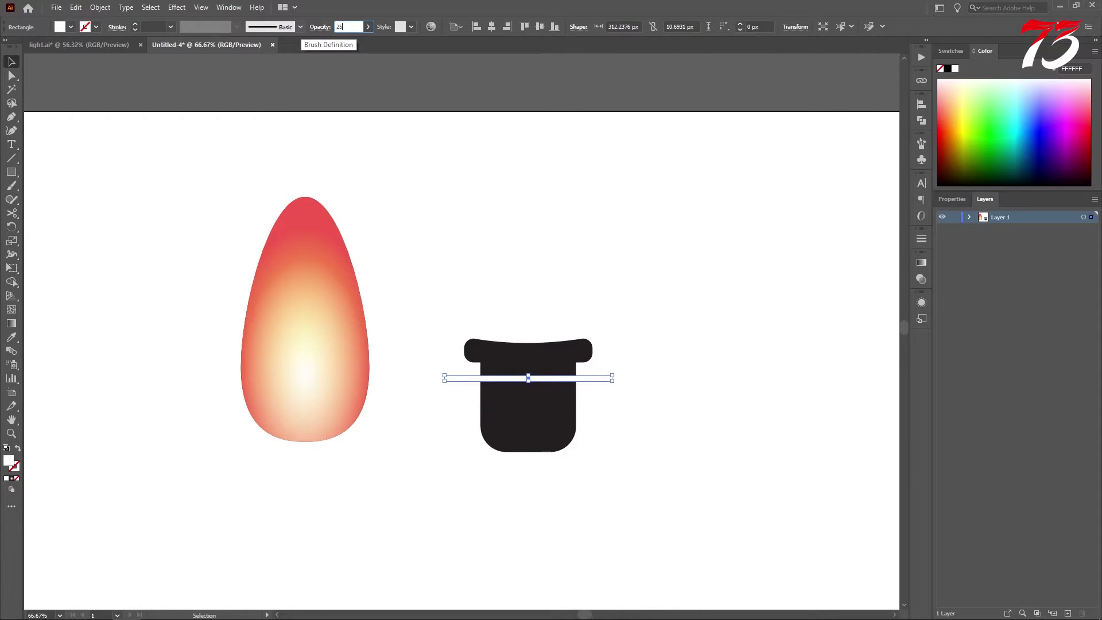
pyautogui.write('5')
pyautogui.press('Return')
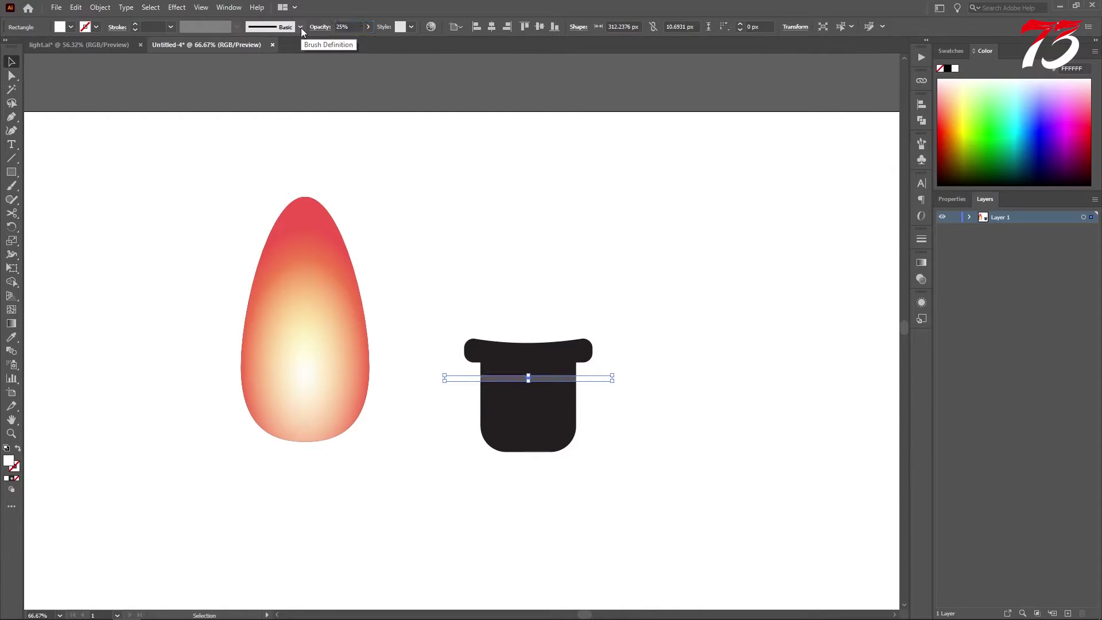
pyautogui.click(609, 409)
pyautogui.scroll(1, 607, 401)
pyautogui.click(497, 368)
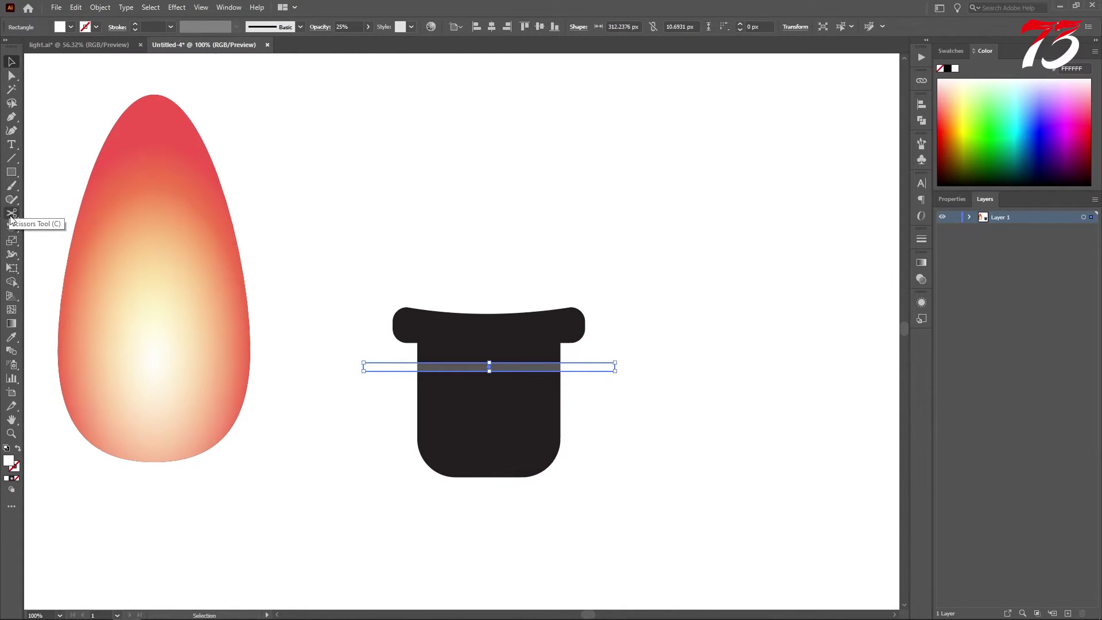
# Step: Skew the translucent bar diagonally across the base with the Free Transform tool
pyautogui.moveTo(12, 269); pyautogui.dragTo(52, 282)
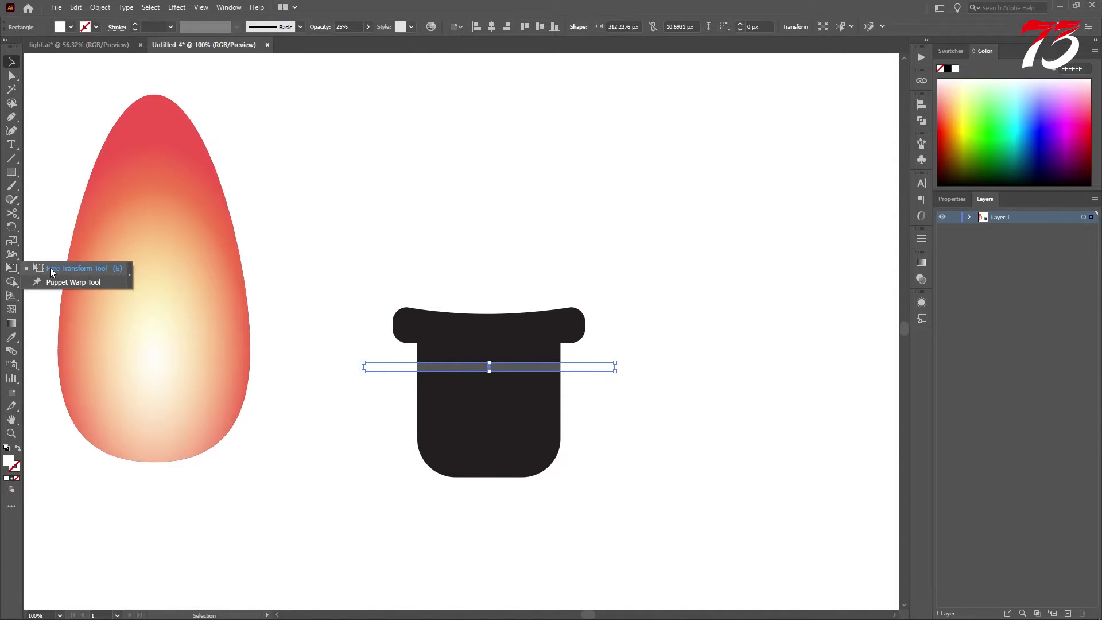
pyautogui.click(72, 268)
pyautogui.moveTo(616, 370); pyautogui.dragTo(616, 314)
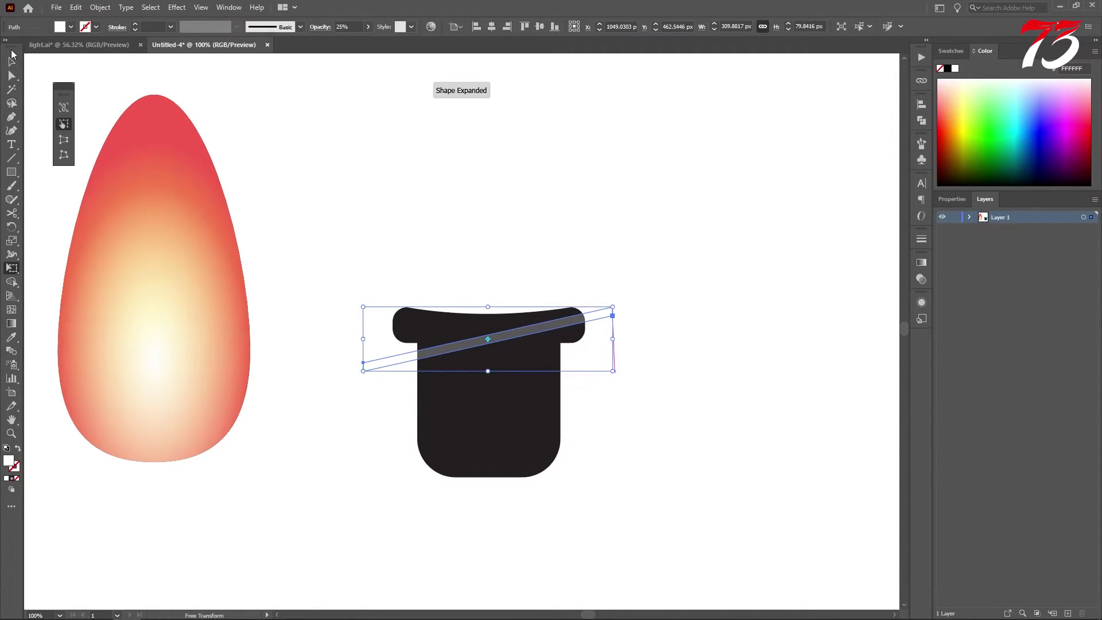
# Step: Alt-drag a copy of the slanted stripe lower down the base
pyautogui.click(12, 55)
pyautogui.click(626, 405)
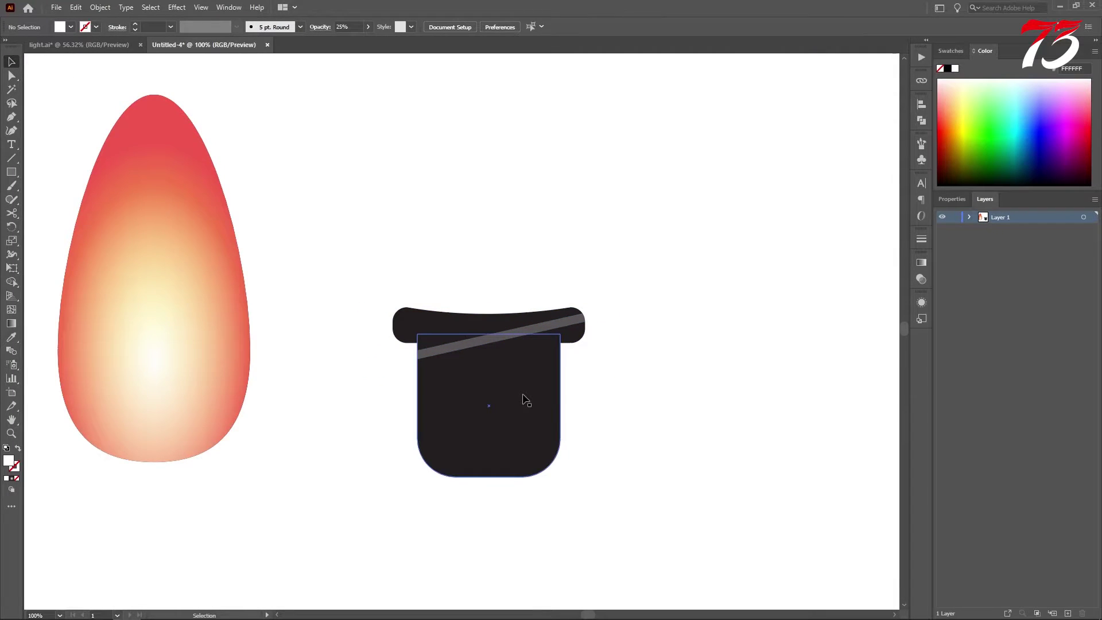
pyautogui.scroll(1, 526, 400)
pyautogui.moveTo(522, 397); pyautogui.dragTo(571, 366)
pyautogui.moveTo(463, 295); pyautogui.dragTo(470, 317)
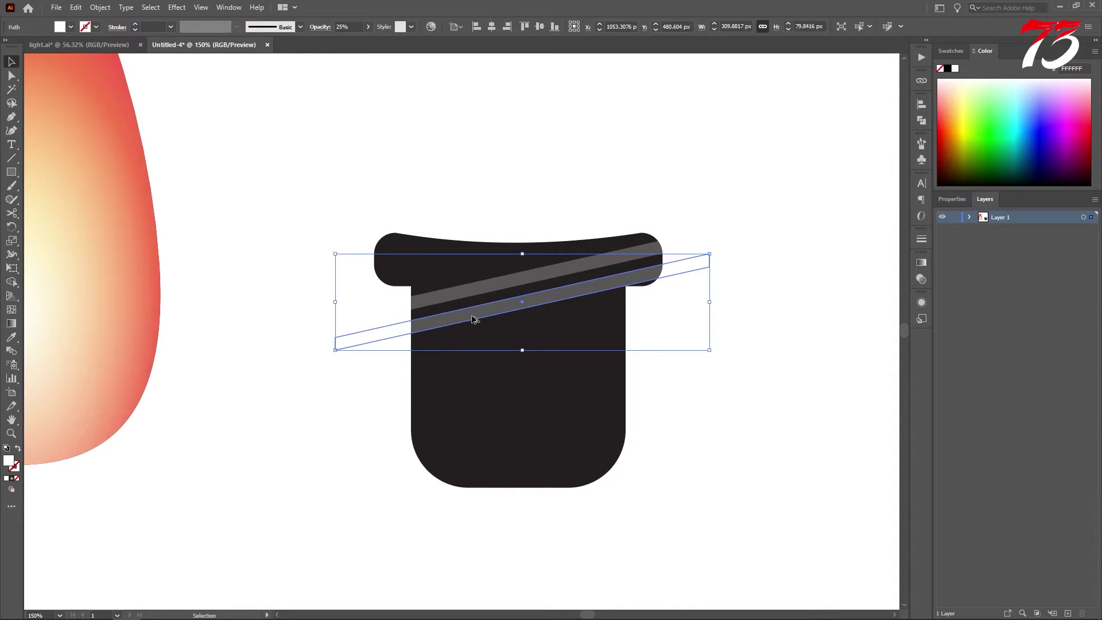
# Step: Repeat the stripe copy with Transform Again to fill the base with diagonal stripes
pyautogui.press('a')
pyautogui.hotkey('ctrl', 'd')
pyautogui.hotkey('ctrl', 'd')
pyautogui.hotkey('ctrl', 'd')
pyautogui.hotkey('ctrl', 'd')
pyautogui.hotkey('ctrl', 'd')
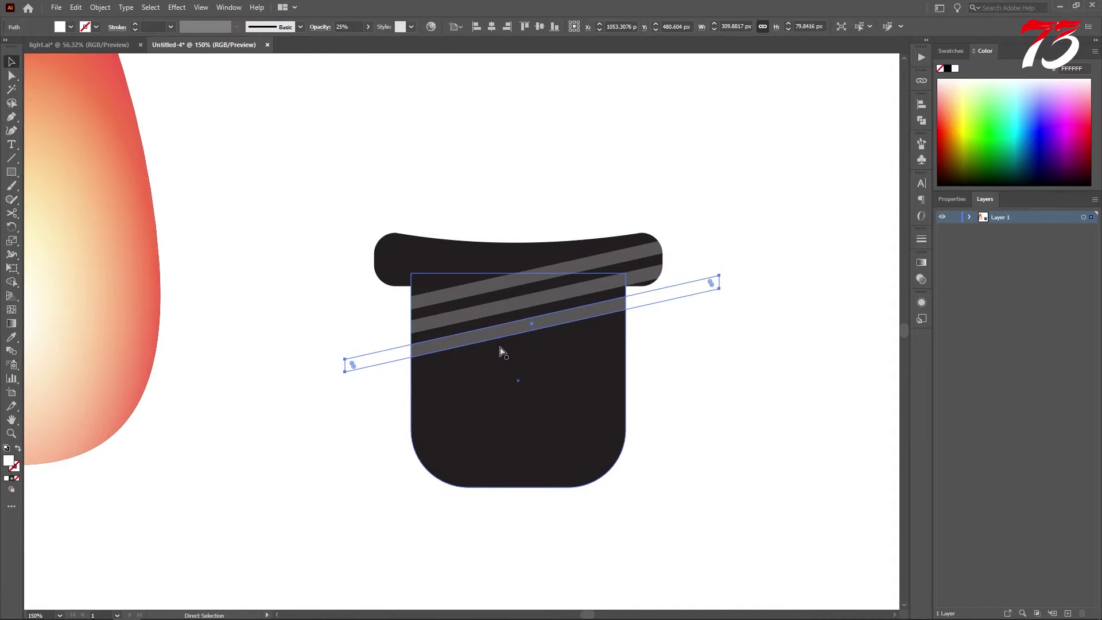
pyautogui.hotkey('ctrl', 'd')
pyautogui.hotkey('ctrl', 'd')
pyautogui.hotkey('ctrl', 'd')
pyautogui.hotkey('ctrl', 'd')
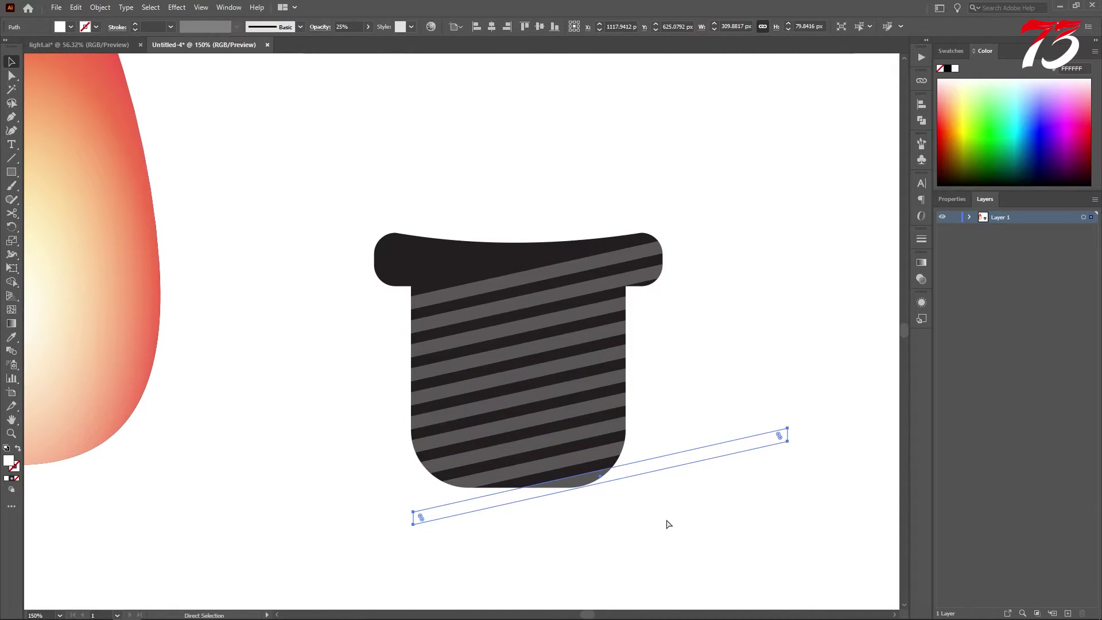
# Step: Bring the dark top band to the front, above the stripes
pyautogui.press('v')
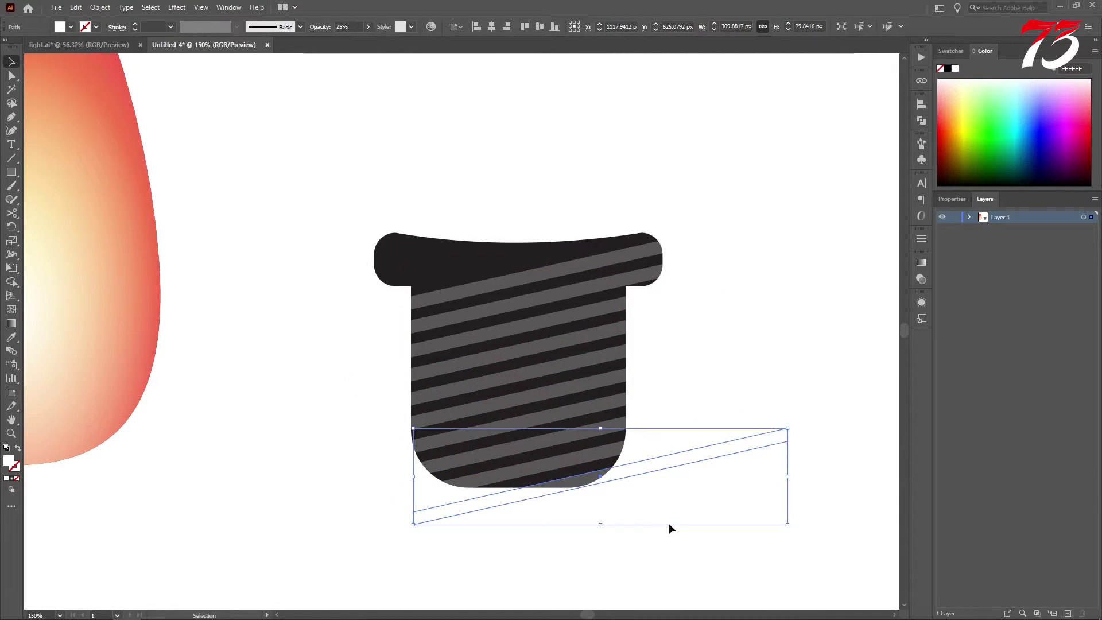
pyautogui.click(458, 264)
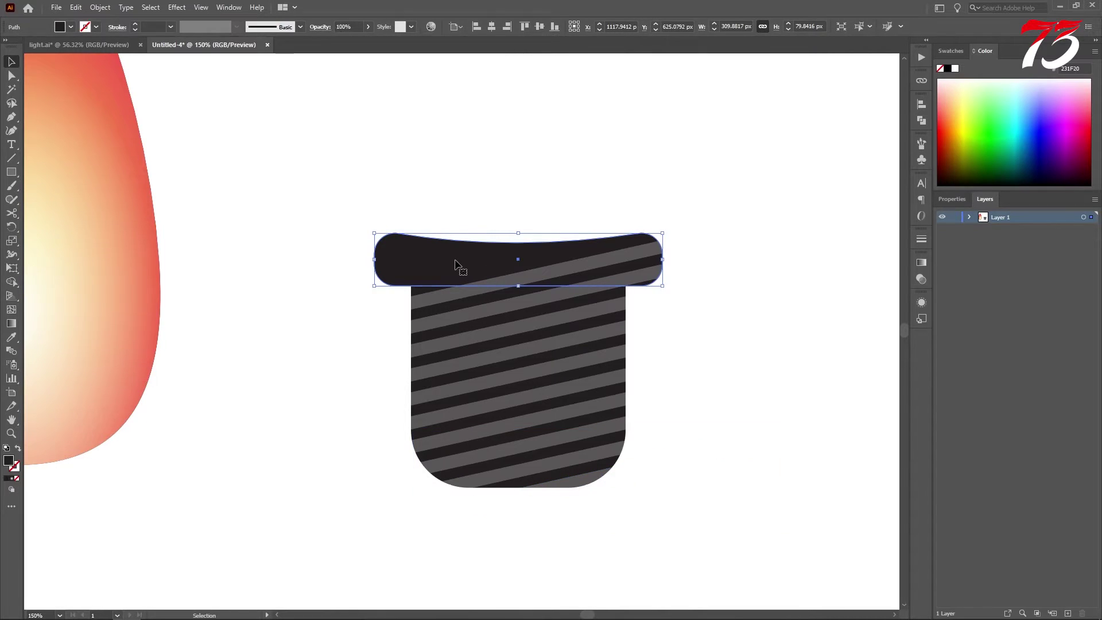
pyautogui.press('a')
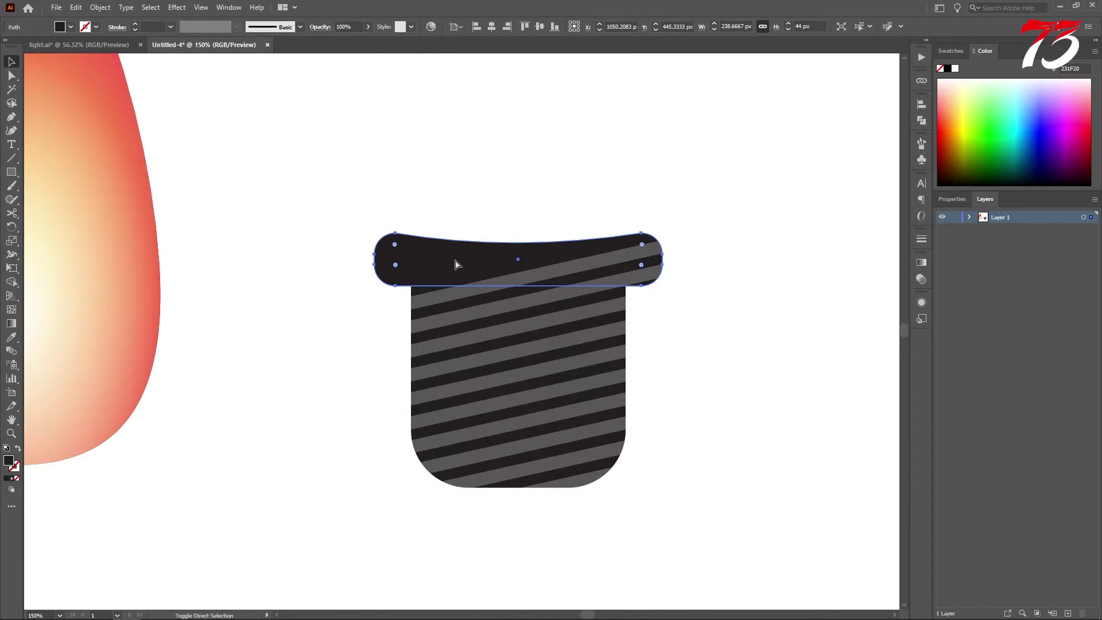
pyautogui.hotkey('ctrl', 'shift', ']')
# Step: Trim the stripes to the base outline with Shape Builder, removing overhanging pieces on the left, bottom and right
pyautogui.press('v')
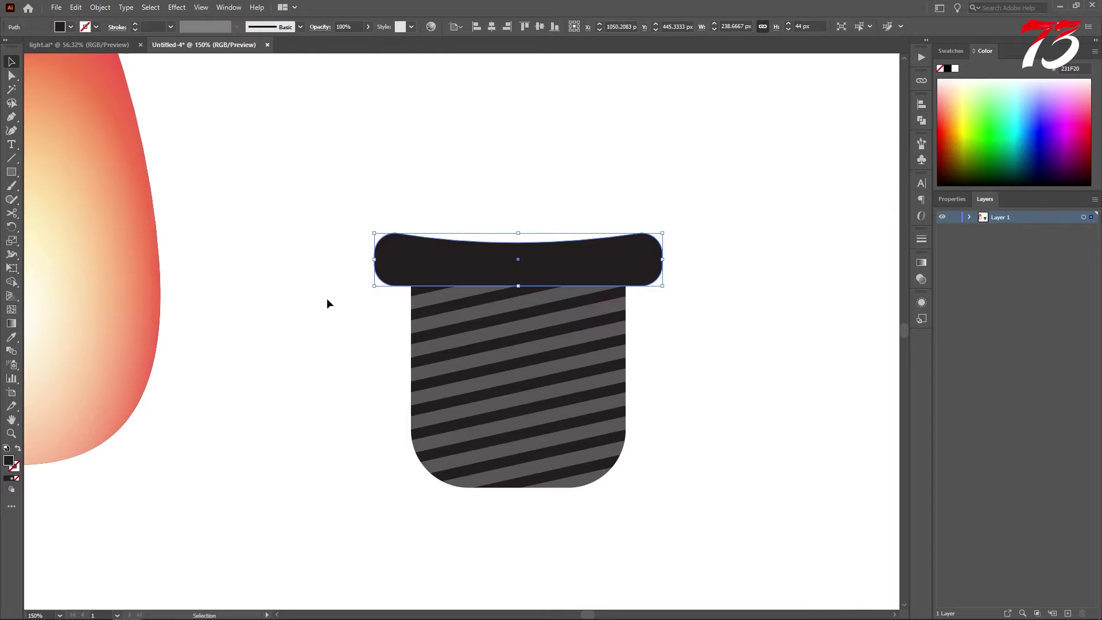
pyautogui.moveTo(383, 335); pyautogui.dragTo(667, 507)
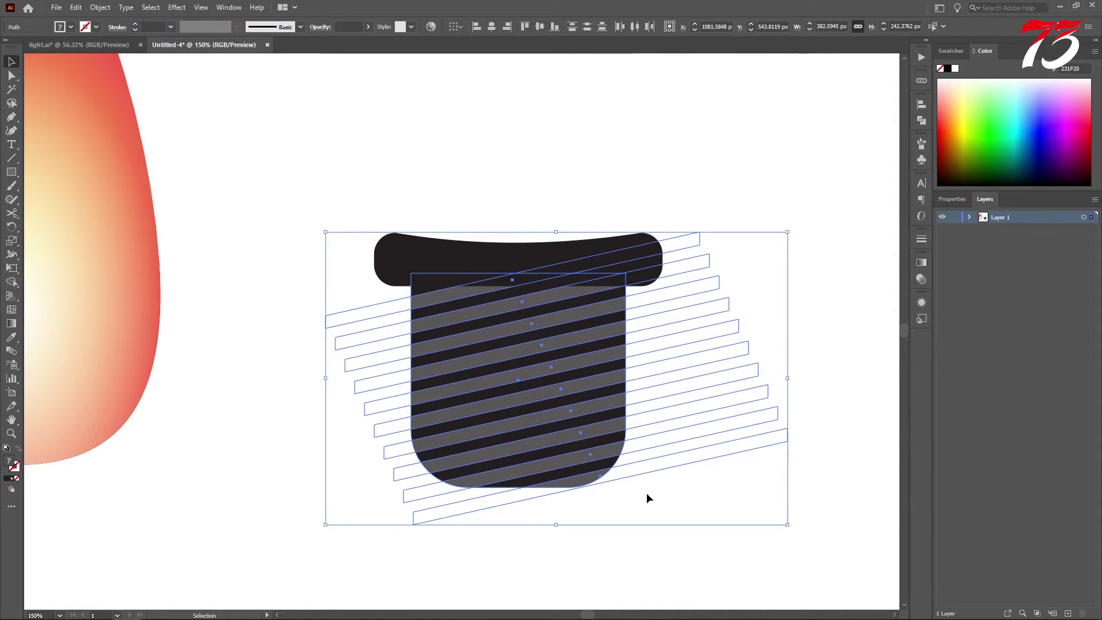
pyautogui.click(11, 281)
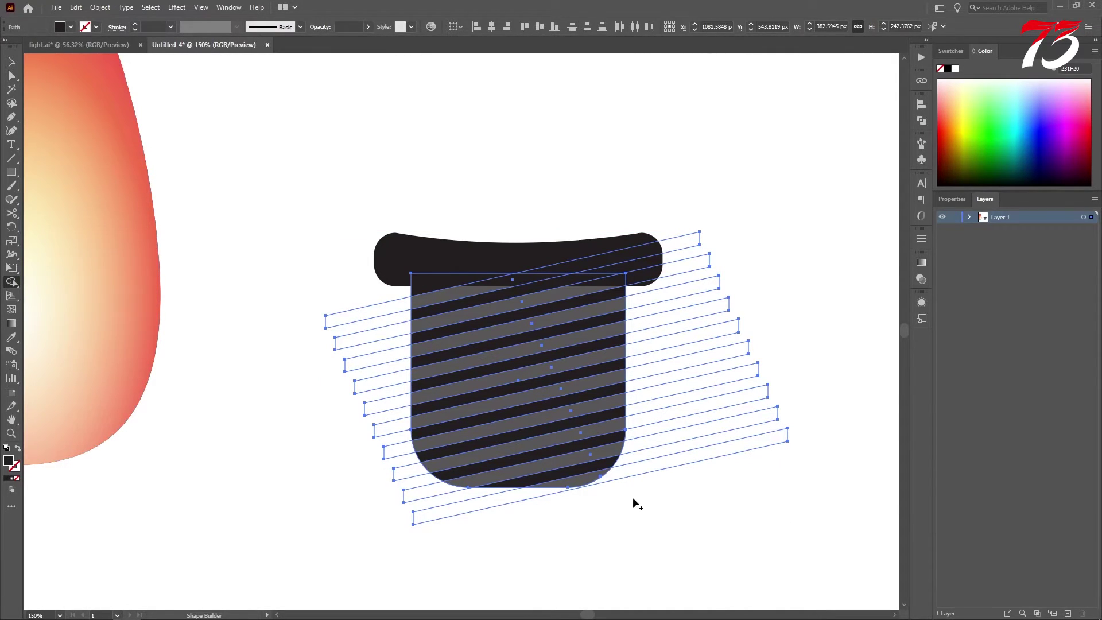
pyautogui.moveTo(477, 513)
pyautogui.mouseDown()
pyautogui.moveTo(420, 487)
pyautogui.moveTo(399, 450)
pyautogui.moveTo(356, 313)
pyautogui.mouseUp()
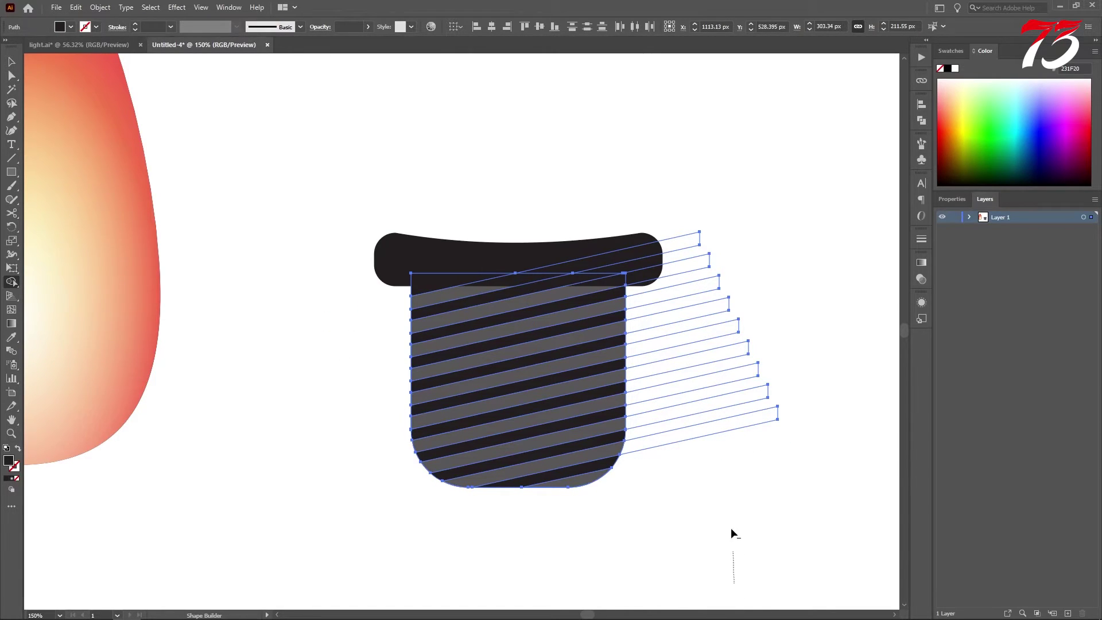
pyautogui.moveTo(733, 534)
pyautogui.mouseDown()
pyautogui.moveTo(709, 278)
pyautogui.moveTo(693, 231)
pyautogui.mouseUp()
pyautogui.press('v')
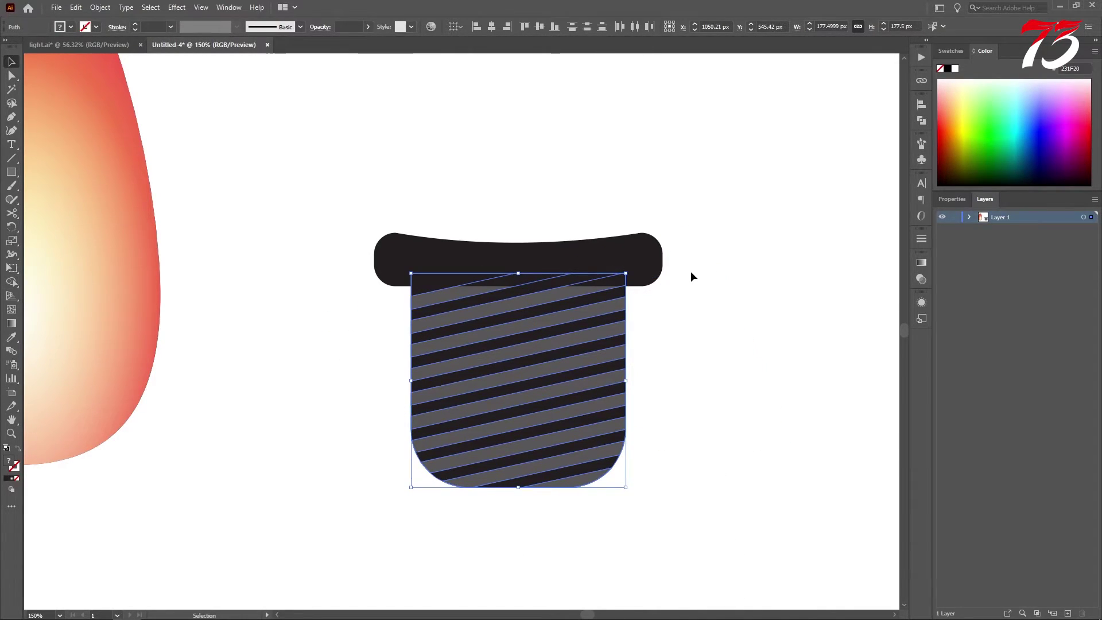
pyautogui.click(688, 276)
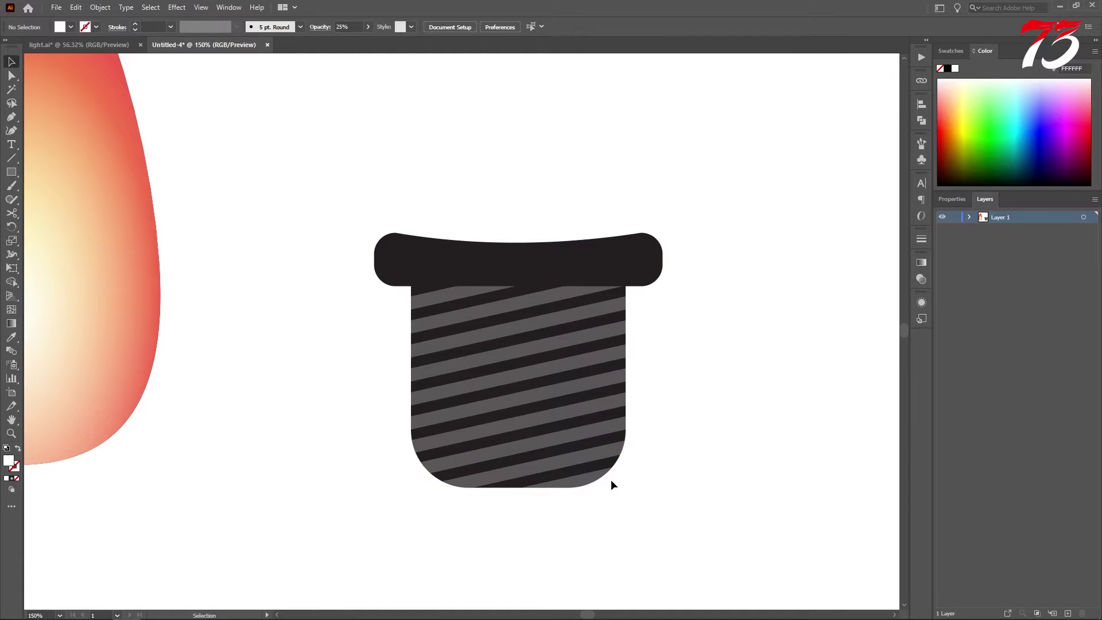
# Step: Bend the dark rim's bottom edge into a gentle curve with the Anchor Point tool
pyautogui.hscroll(-1, 576, 396)
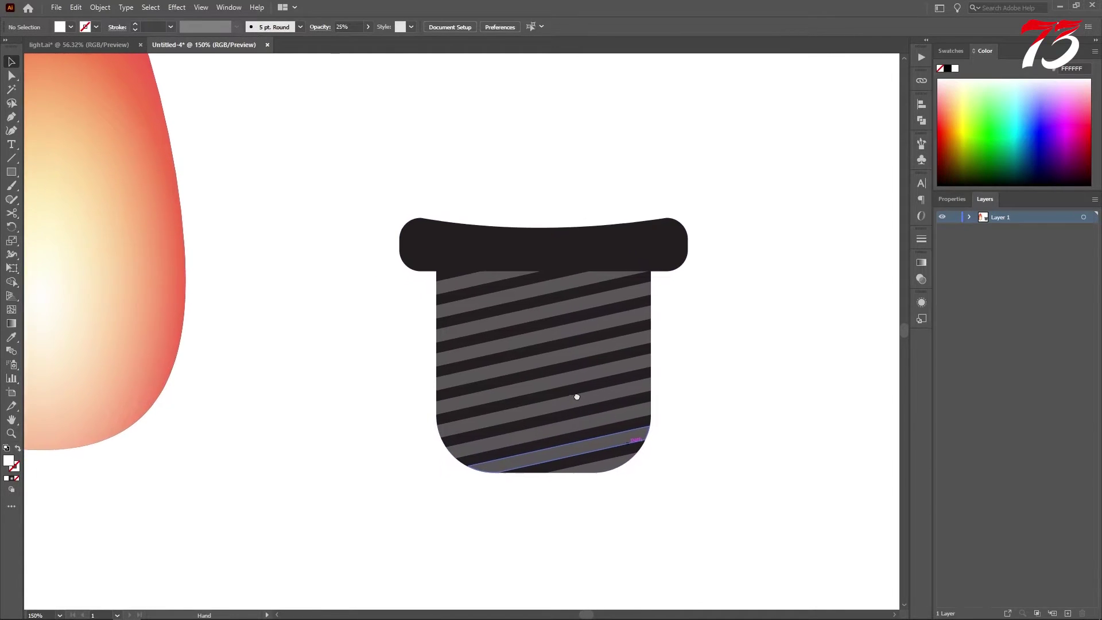
pyautogui.click(454, 261)
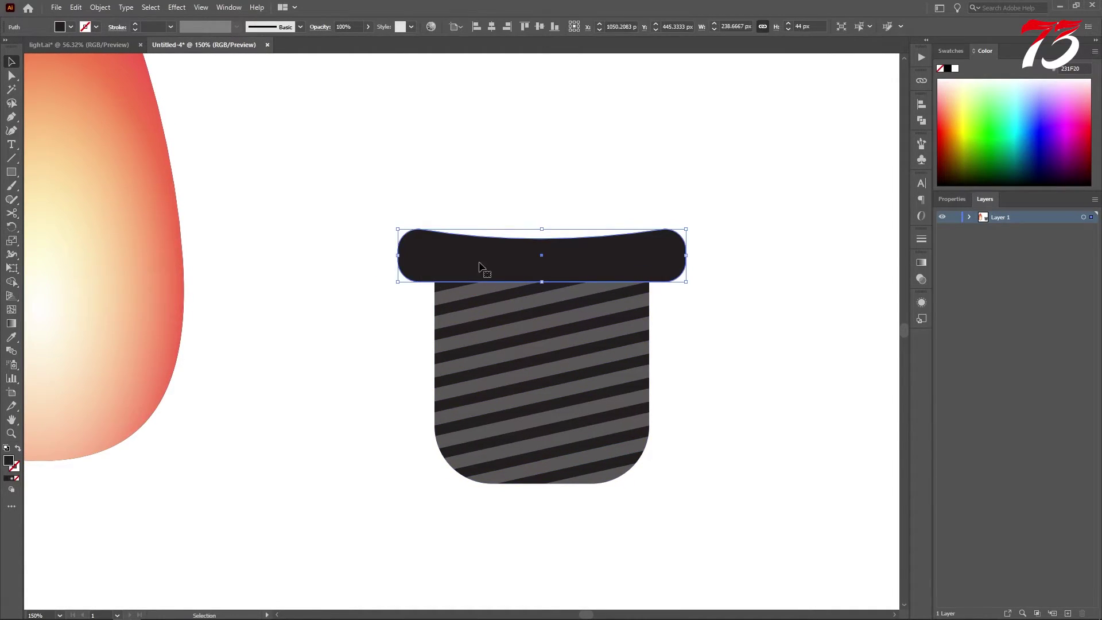
pyautogui.click(12, 119)
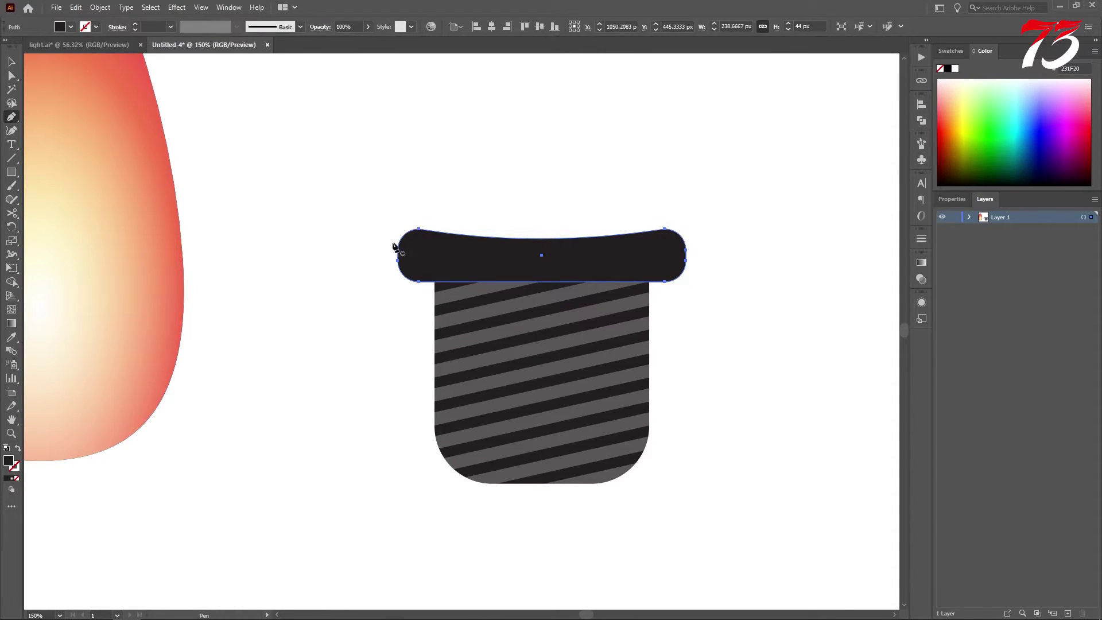
pyautogui.press('alt')
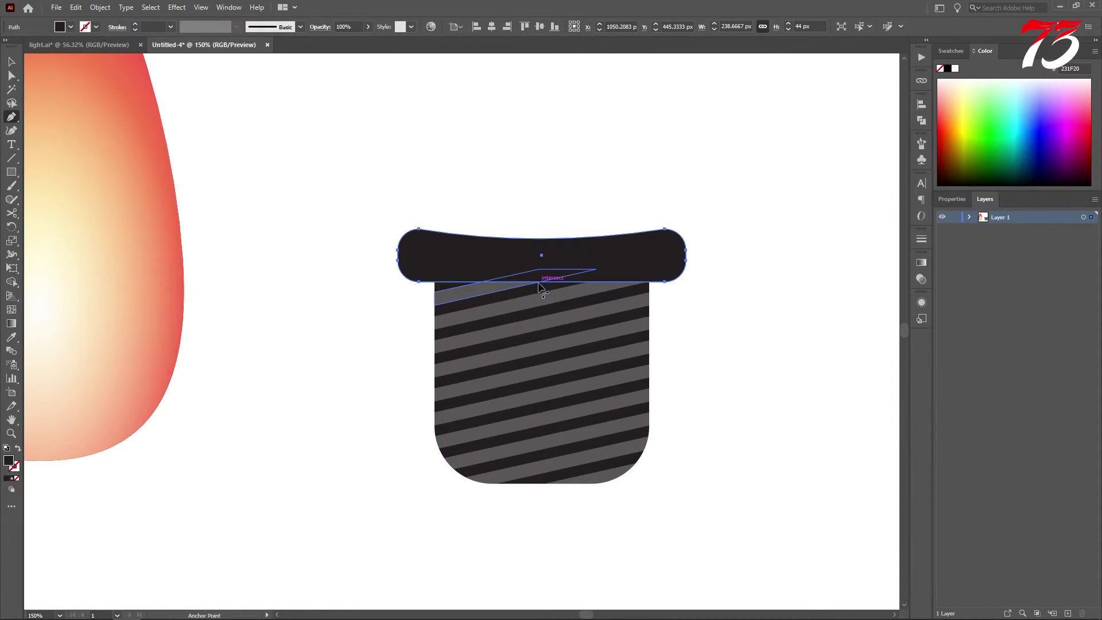
pyautogui.moveTo(539, 281); pyautogui.dragTo(538, 288)
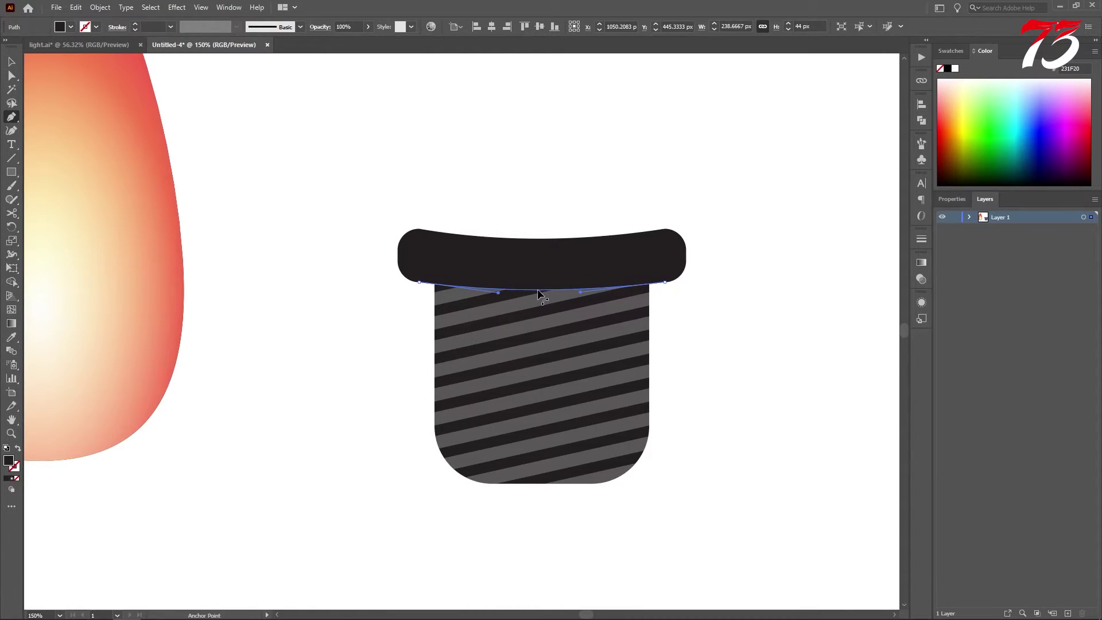
pyautogui.click(12, 62)
pyautogui.click(254, 217)
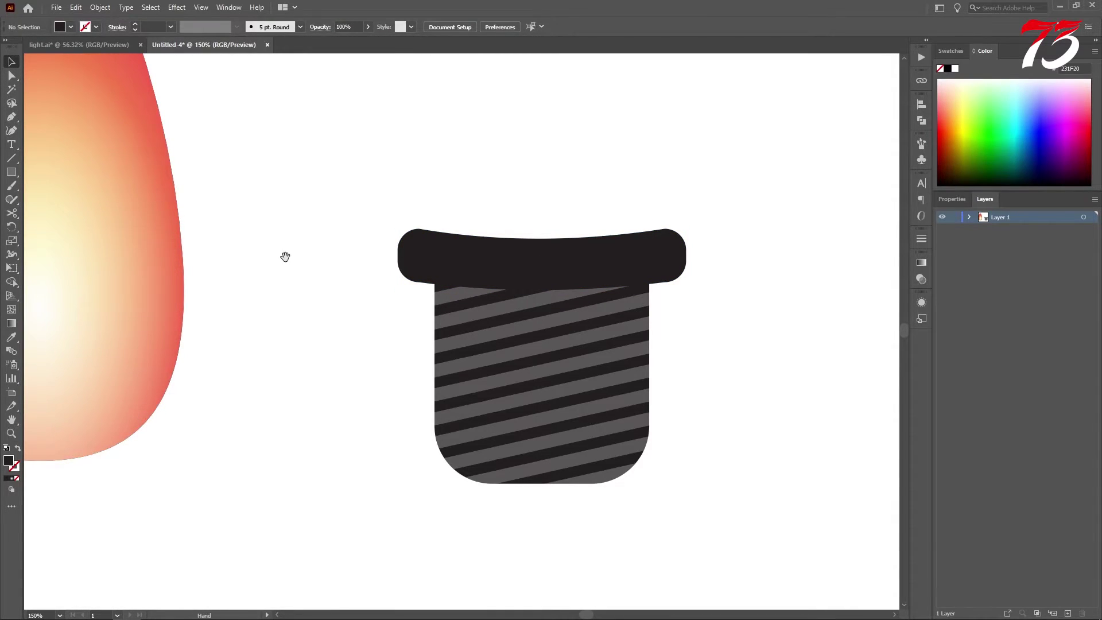
pyautogui.moveTo(285, 256); pyautogui.dragTo(322, 271)
pyautogui.moveTo(143, 251); pyautogui.dragTo(123, 217)
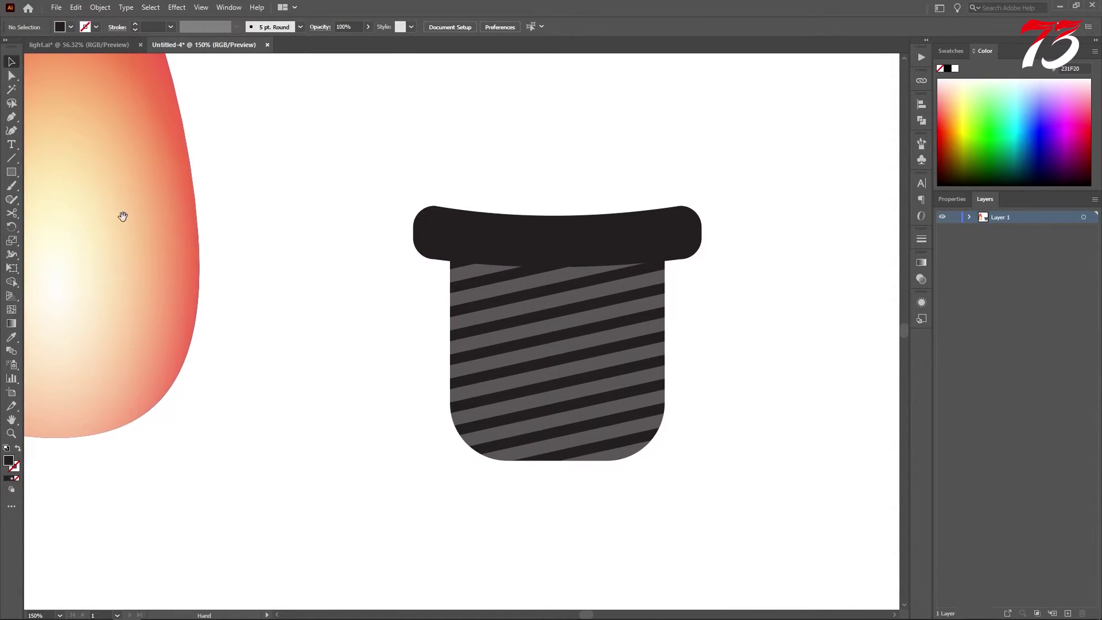
# Step: Draw a small rounded dark bar across the bottom of the striped base
pyautogui.click(11, 173)
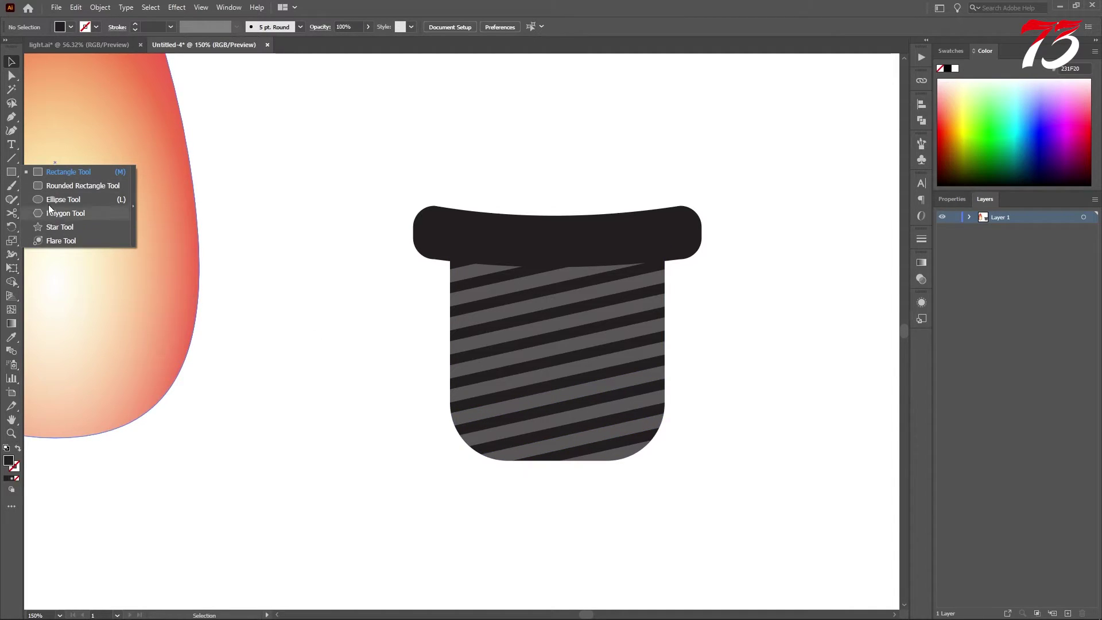
pyautogui.click(48, 170)
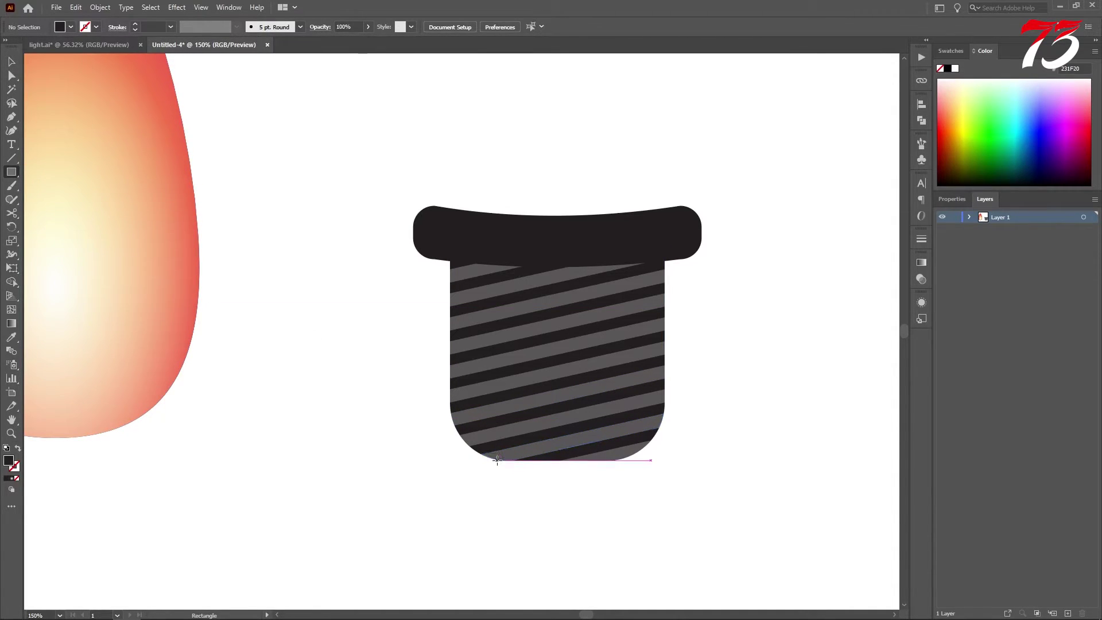
pyautogui.moveTo(499, 460); pyautogui.dragTo(533, 440)
pyautogui.press('v')
pyautogui.click(567, 490)
pyautogui.scroll(2, 567, 490)
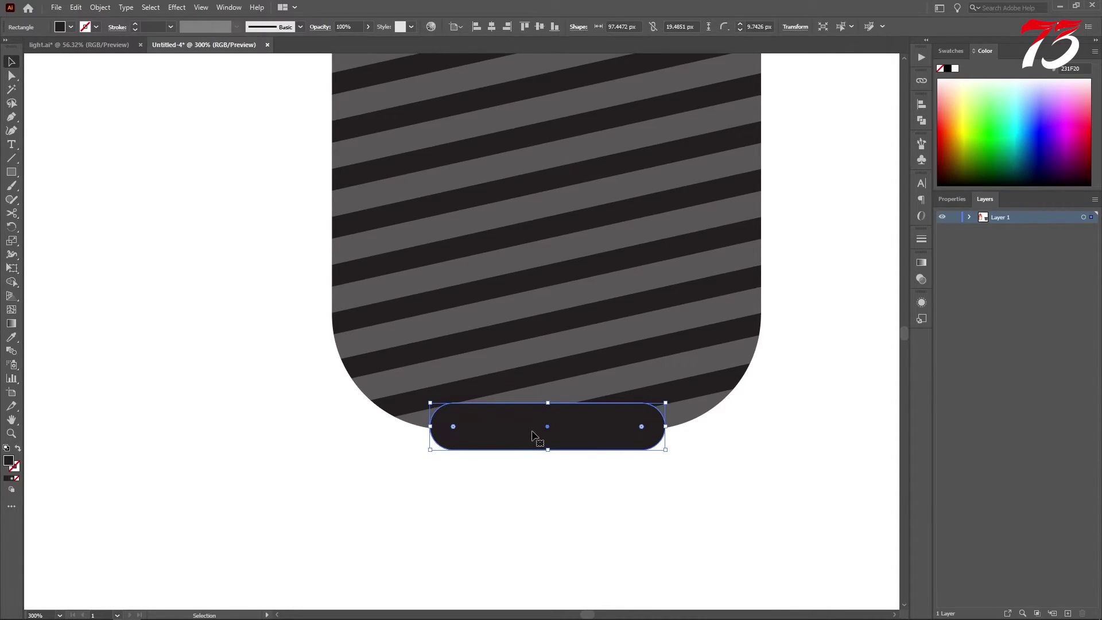
# Step: Send the rounded bar behind the striped base and stretch it slightly downward
pyautogui.rightClick(532, 431)
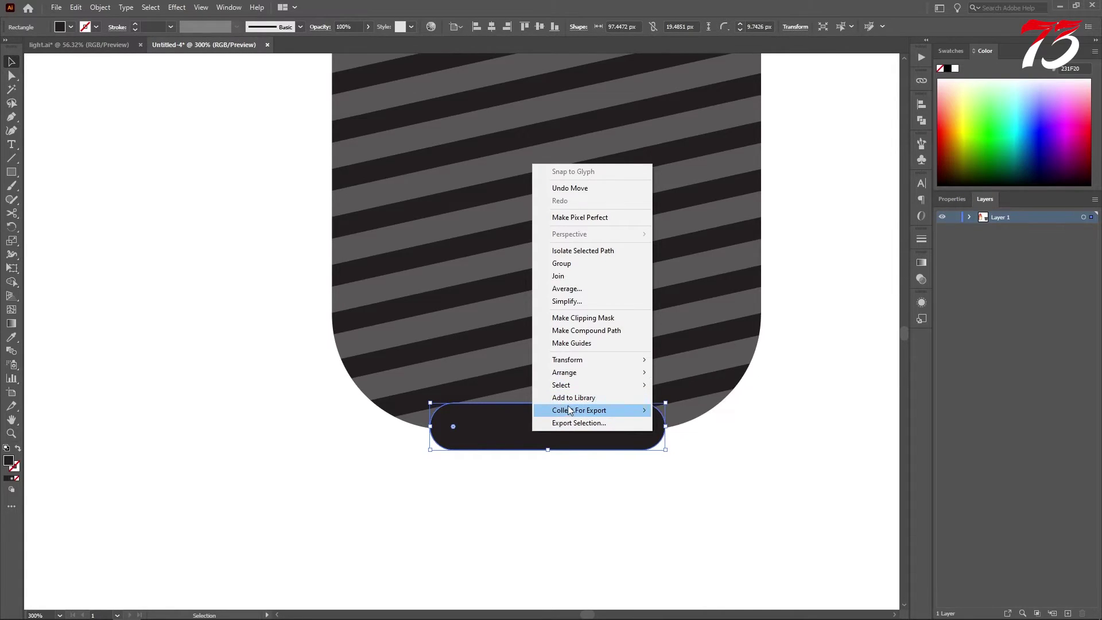
pyautogui.moveTo(583, 373)
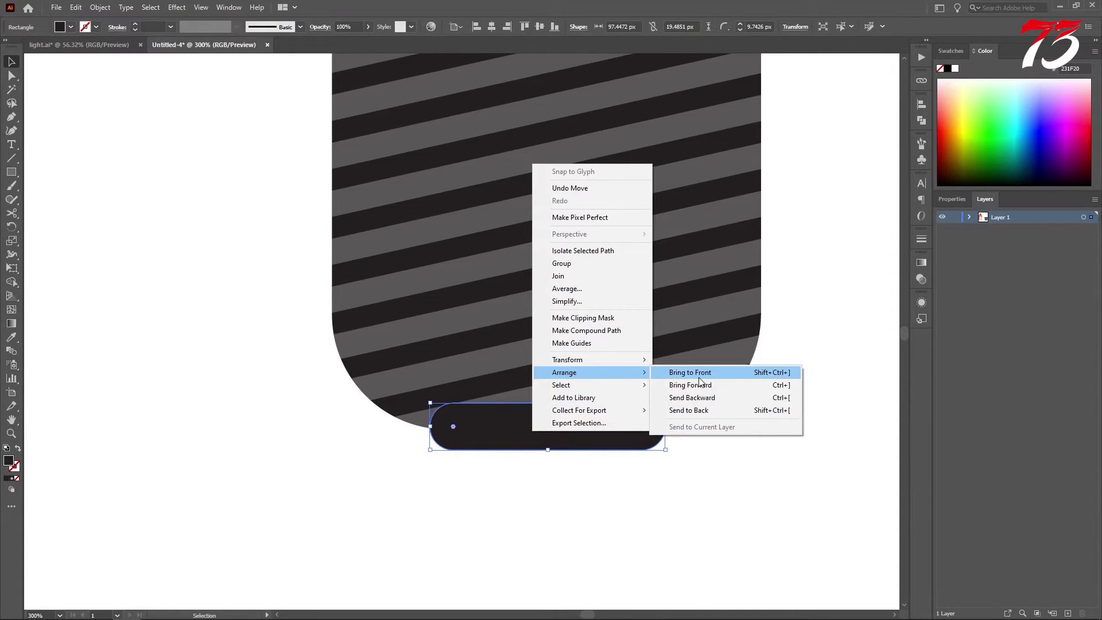
pyautogui.click(701, 411)
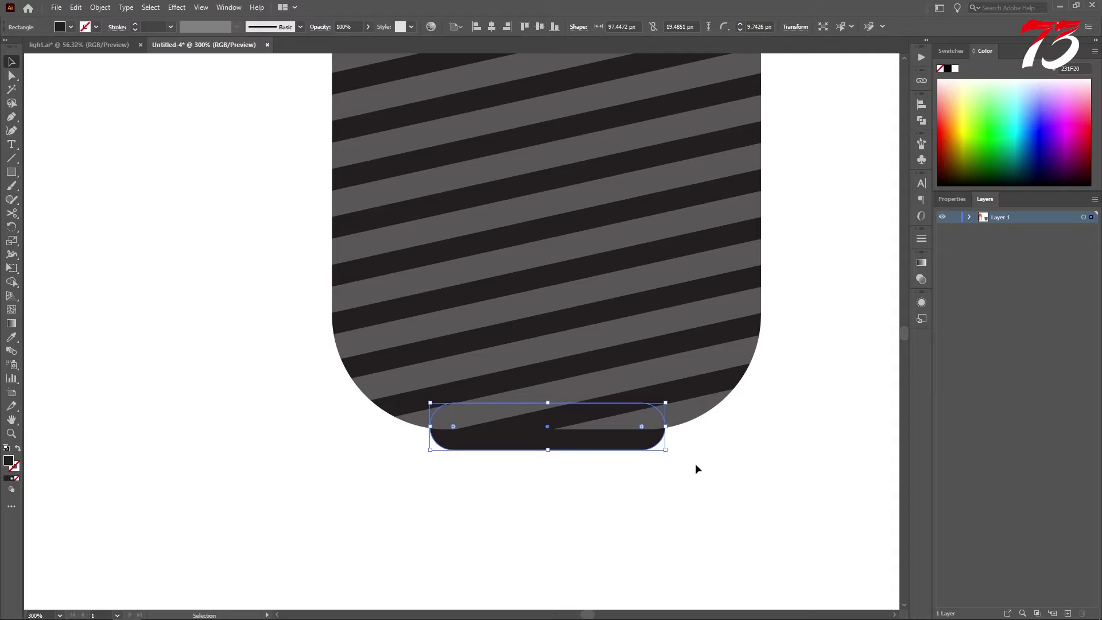
pyautogui.click(664, 476)
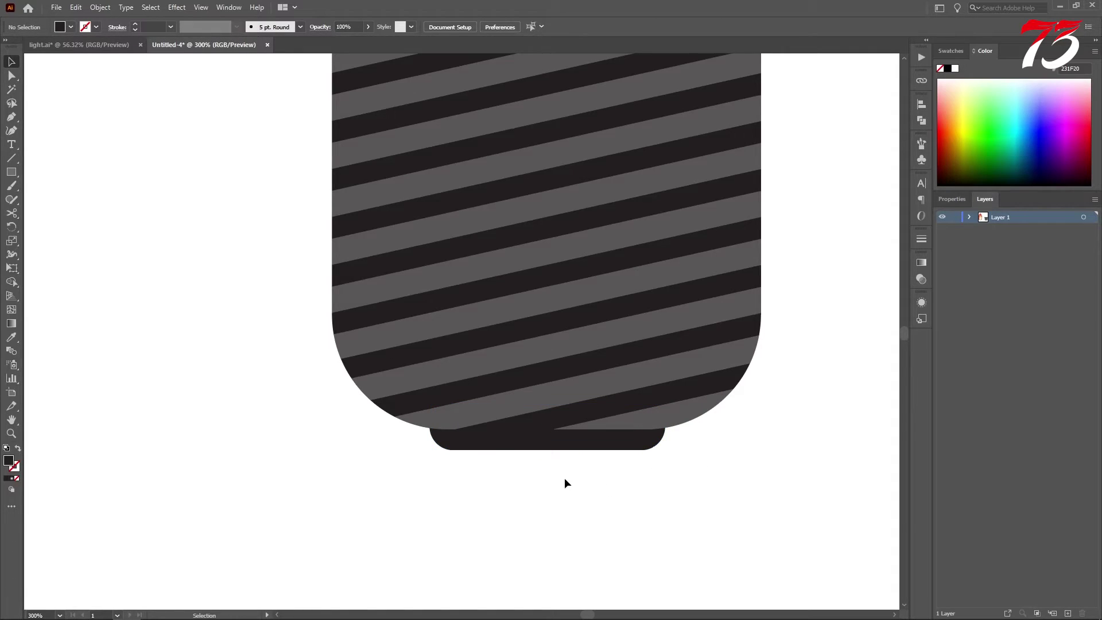
pyautogui.click(547, 446)
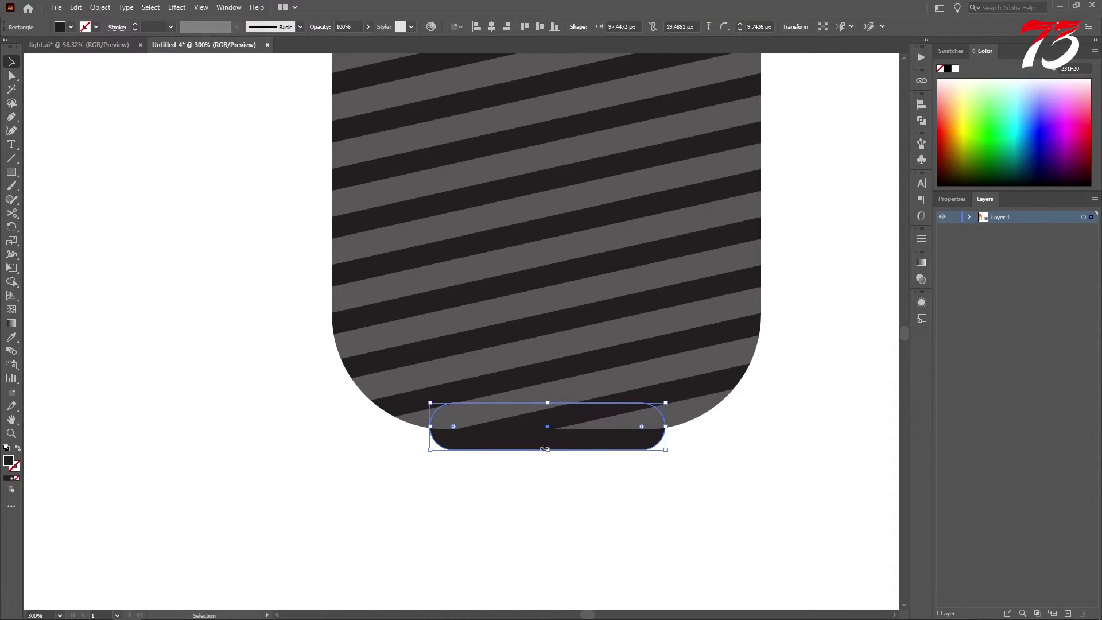
pyautogui.moveTo(548, 450); pyautogui.dragTo(548, 459)
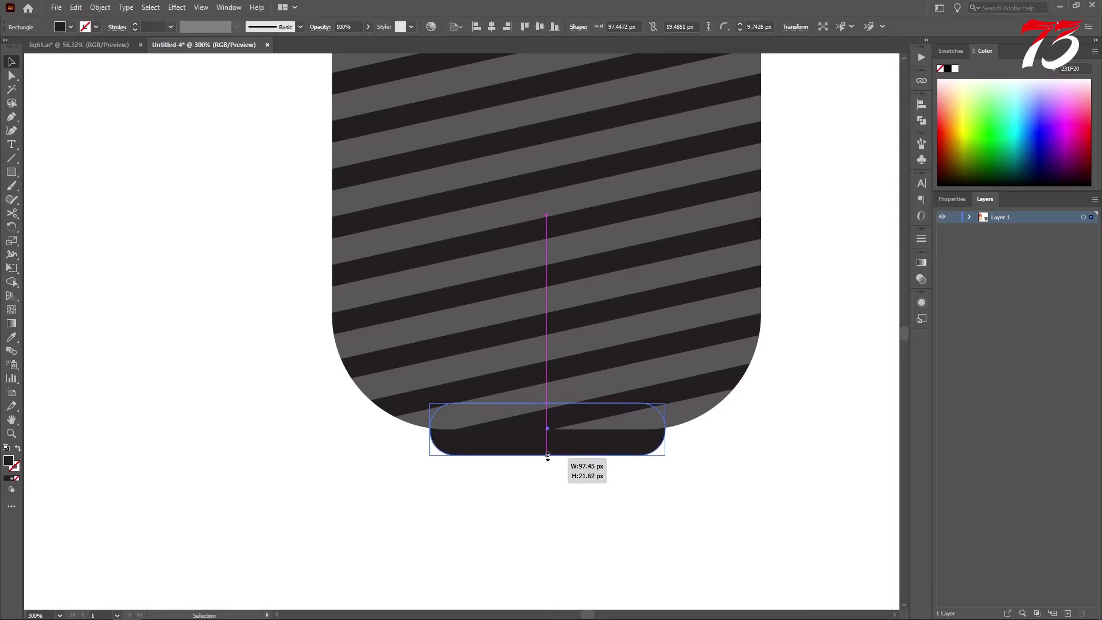
pyautogui.click(570, 485)
pyautogui.scroll(-1, 570, 486)
pyautogui.scroll(-2, 567, 488)
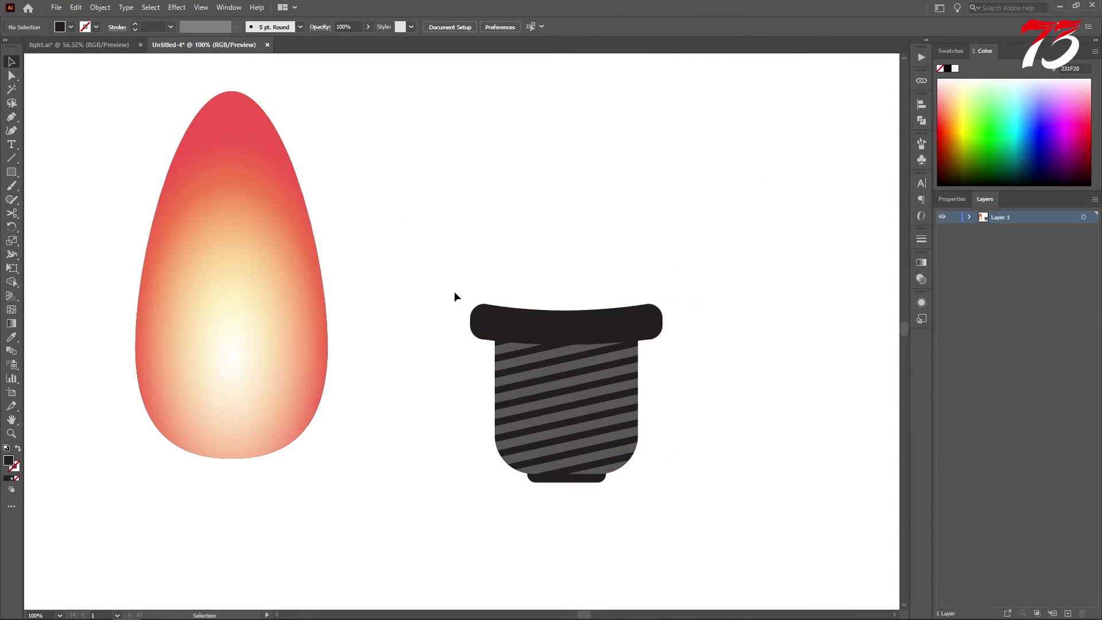
# Step: Move the whole striped base group under the red flame
pyautogui.moveTo(452, 279); pyautogui.dragTo(715, 529)
pyautogui.press('a')
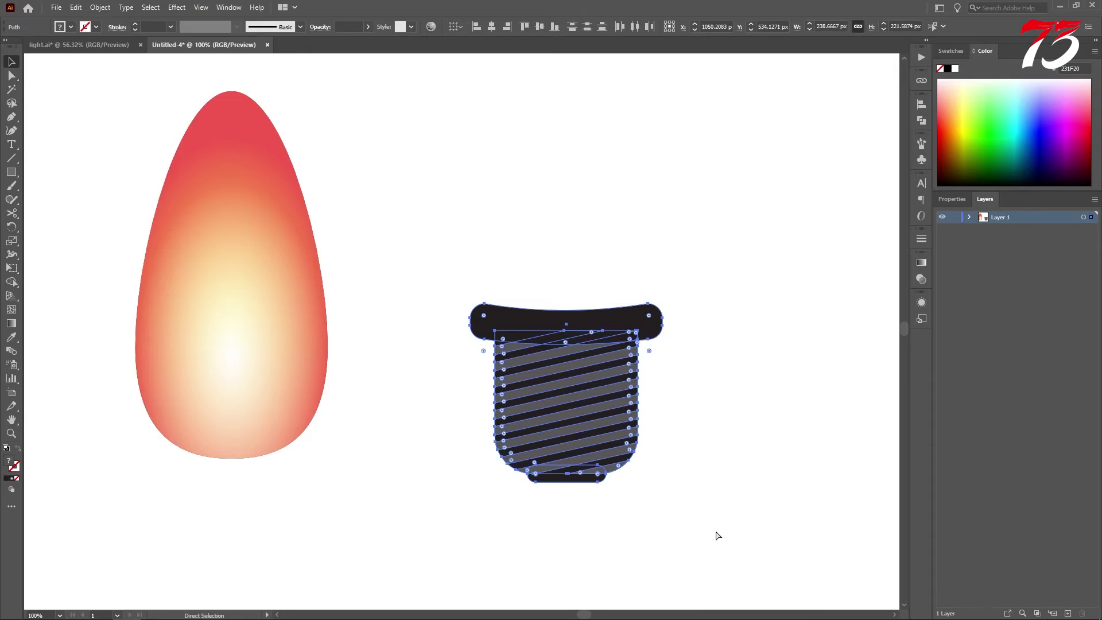
pyautogui.press('v')
pyautogui.scroll(-1, 452, 452)
pyautogui.moveTo(453, 453); pyautogui.dragTo(566, 419)
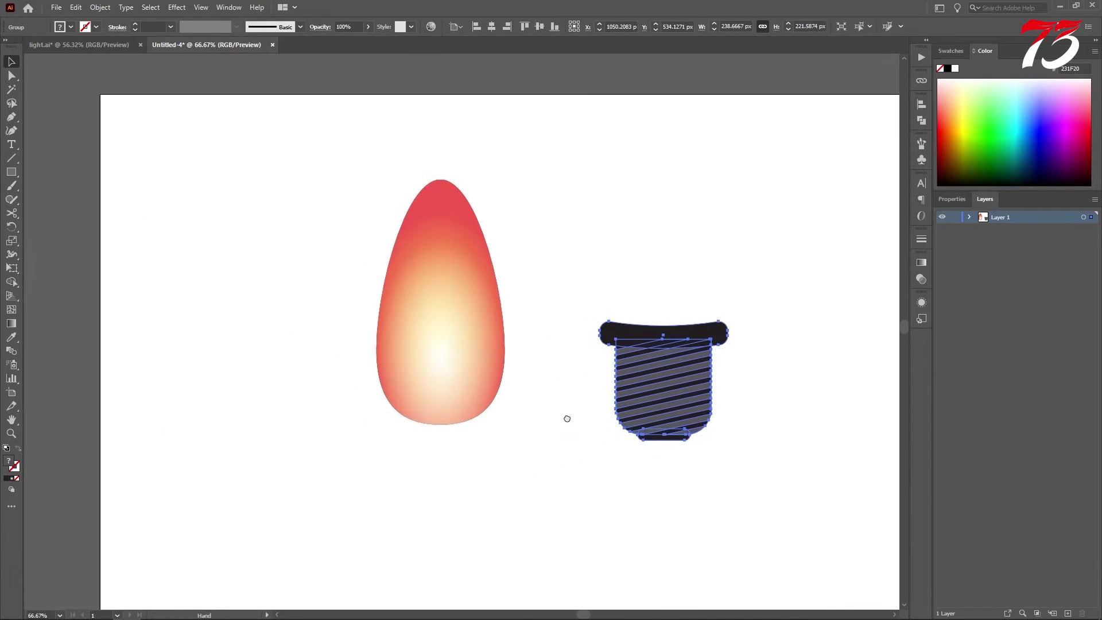
pyautogui.moveTo(667, 390); pyautogui.dragTo(445, 470)
pyautogui.click(560, 435)
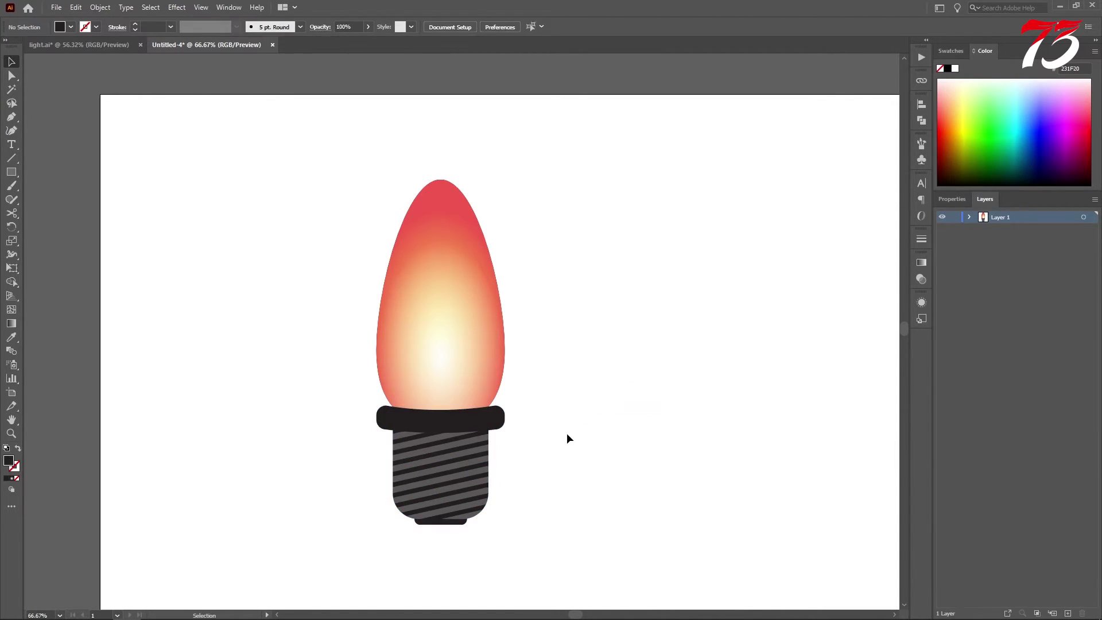
# Step: Alt-drag a copy of the assembled bulb beside it
pyautogui.scroll(-2, 567, 434)
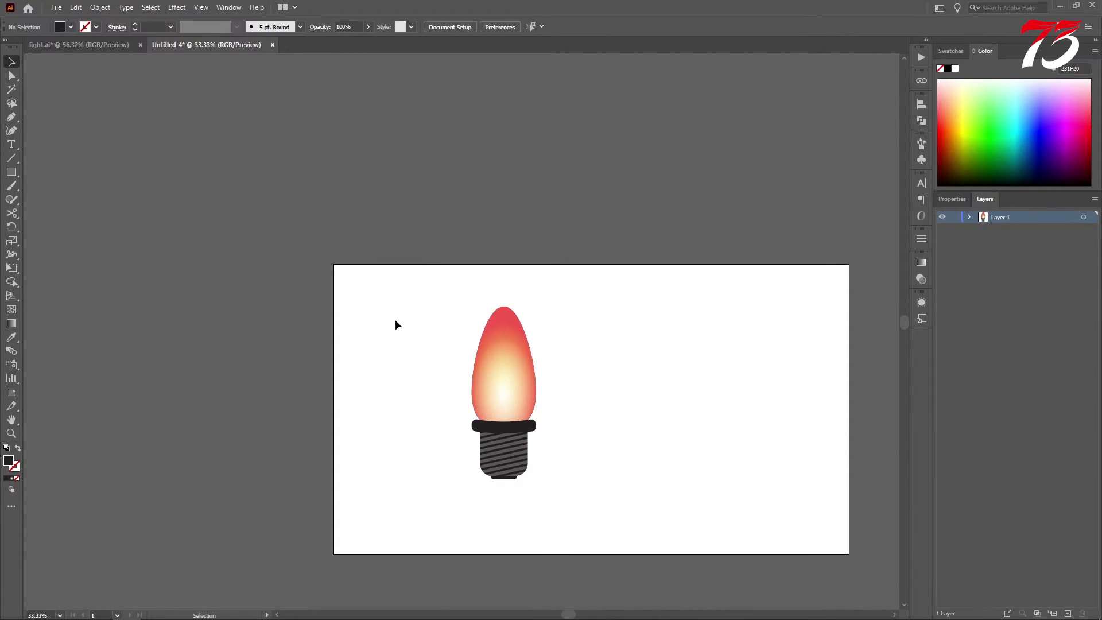
pyautogui.moveTo(396, 321); pyautogui.dragTo(608, 515)
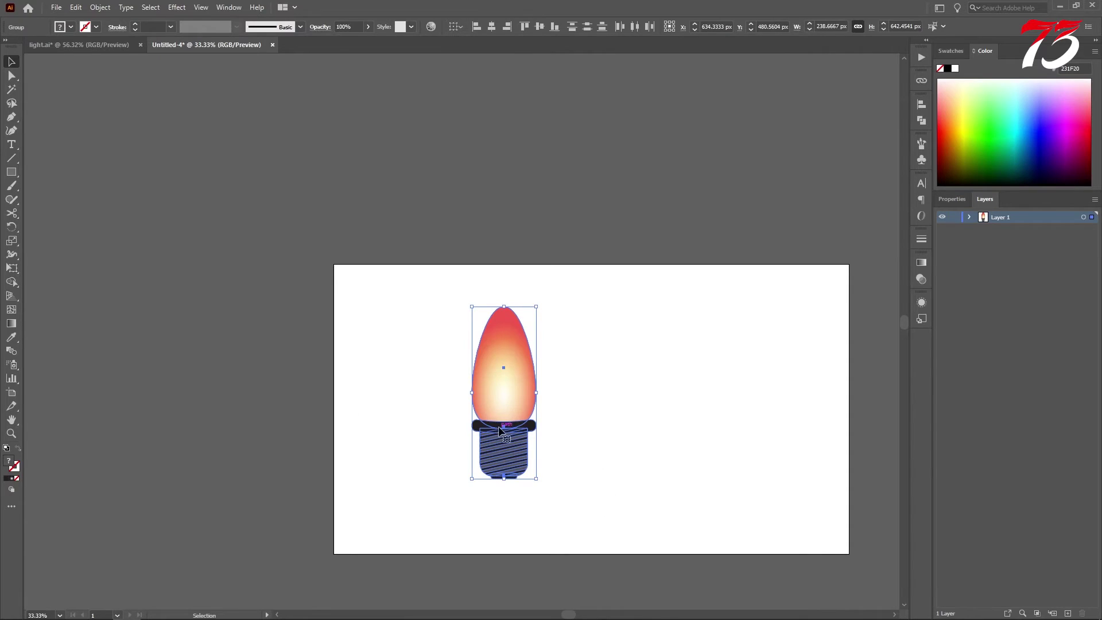
pyautogui.moveTo(515, 382); pyautogui.dragTo(489, 376)
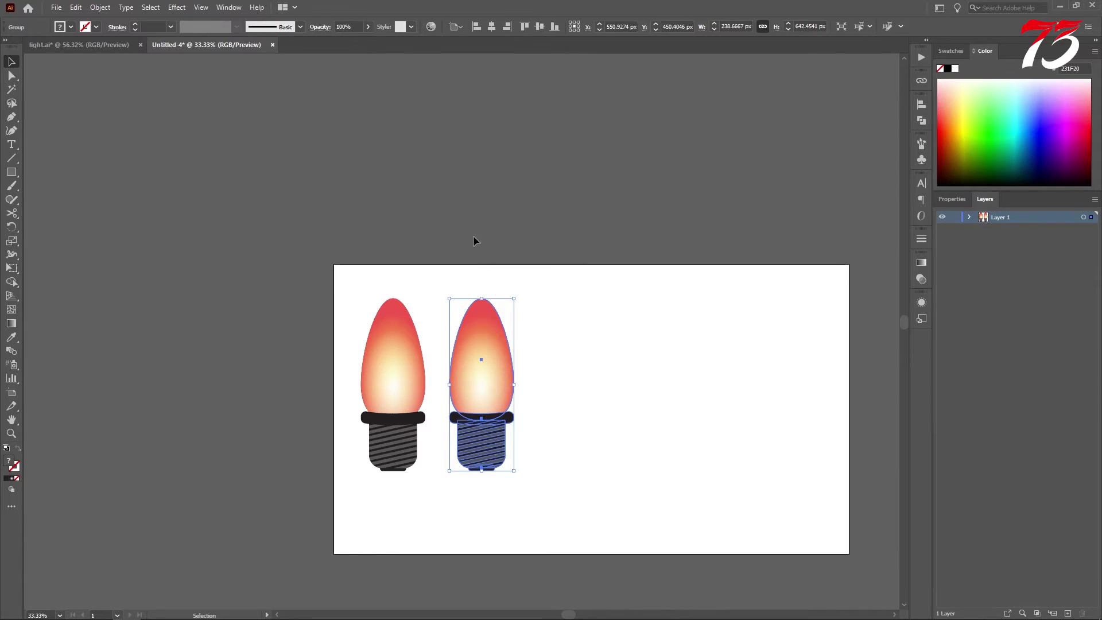
# Step: Line up the second bulb and shift its colours toward yellow-green with Recolor Artwork
pyautogui.moveTo(491, 374); pyautogui.dragTo(486, 378)
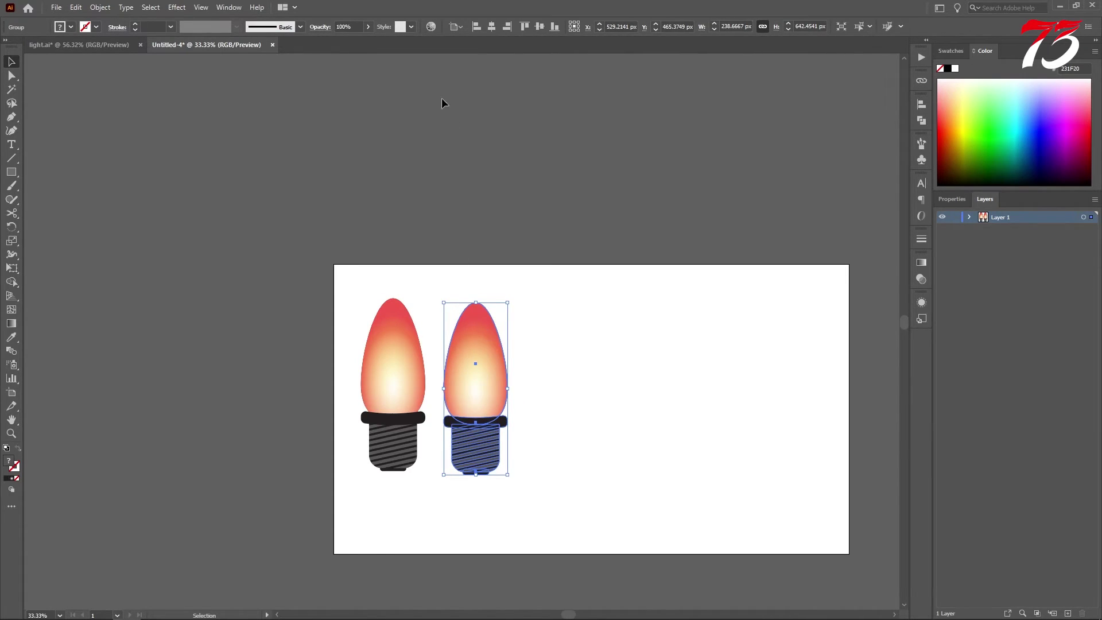
pyautogui.click(431, 26)
pyautogui.moveTo(450, 166); pyautogui.dragTo(701, 146)
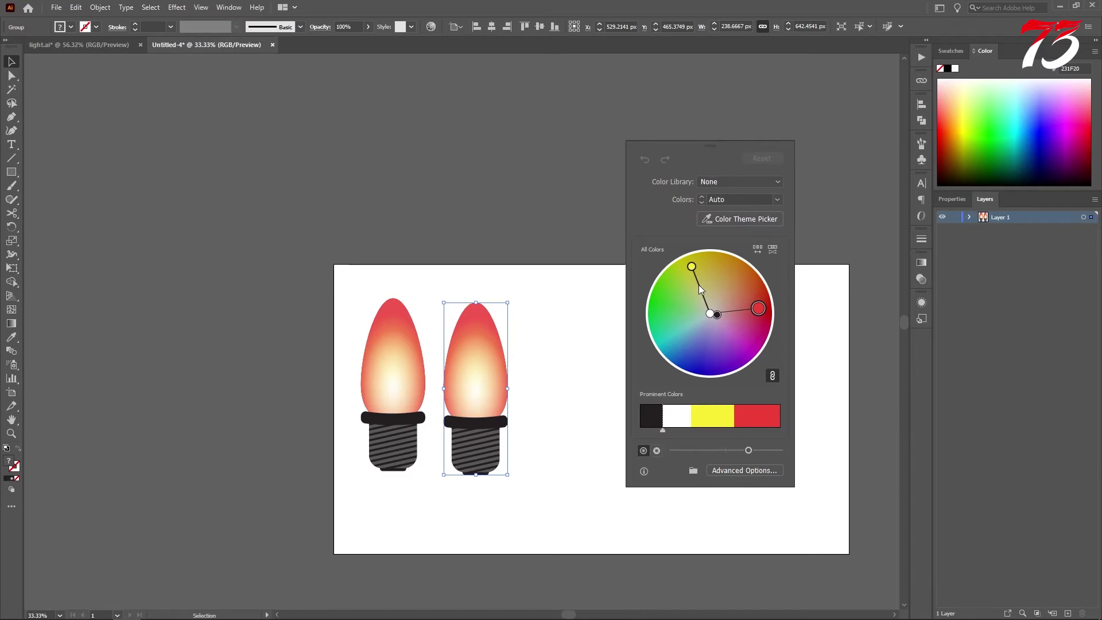
pyautogui.moveTo(692, 267); pyautogui.dragTo(718, 268)
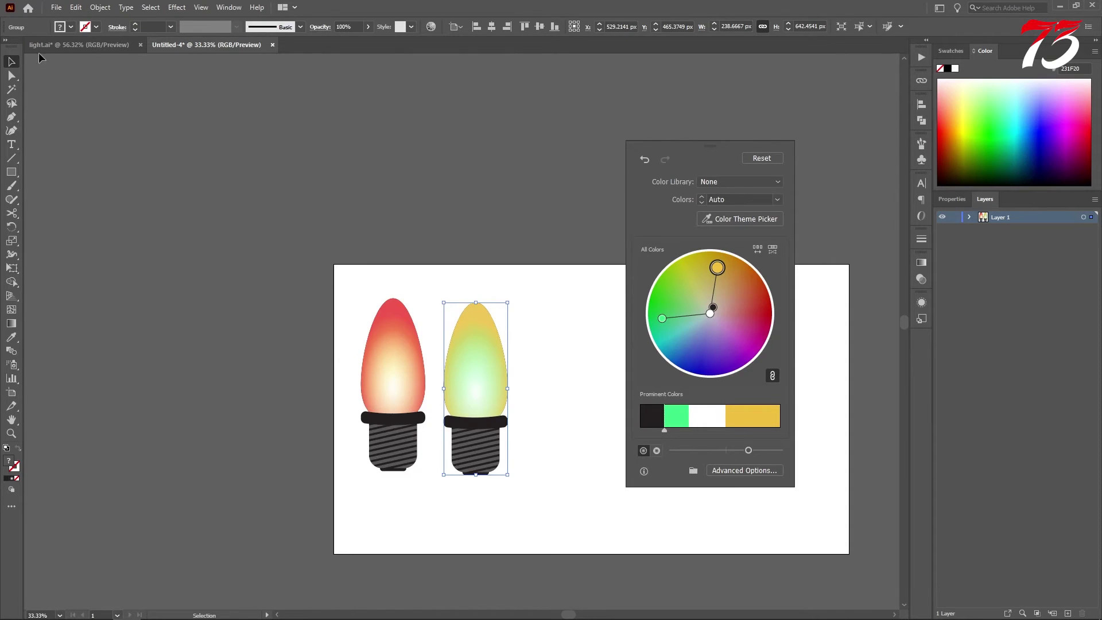
# Step: Zoom in on the bulbs and copy the red bulb to a third spot on the right
pyautogui.click(367, 181)
pyautogui.hotkey('ctrl', '=')
pyautogui.moveTo(519, 359); pyautogui.dragTo(276, 261)
pyautogui.keyDown('alt'); pyautogui.moveTo(163, 272); pyautogui.dragTo(423, 284); pyautogui.keyUp('alt')
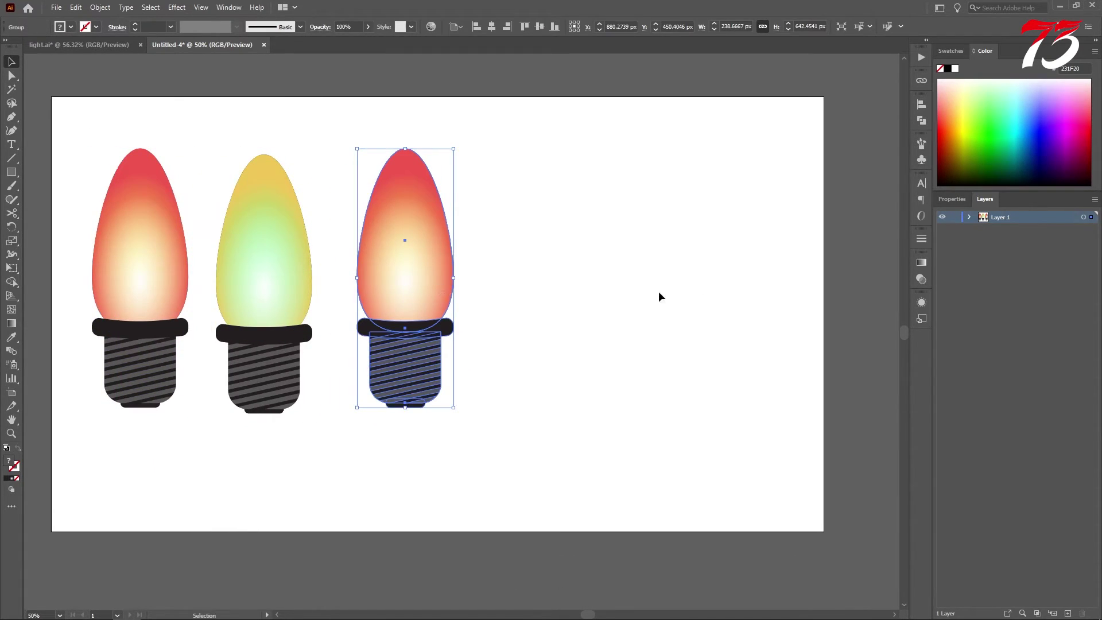
# Step: Find the third bulb's group in the Layers panel by toggling its visibility
pyautogui.click(969, 217)
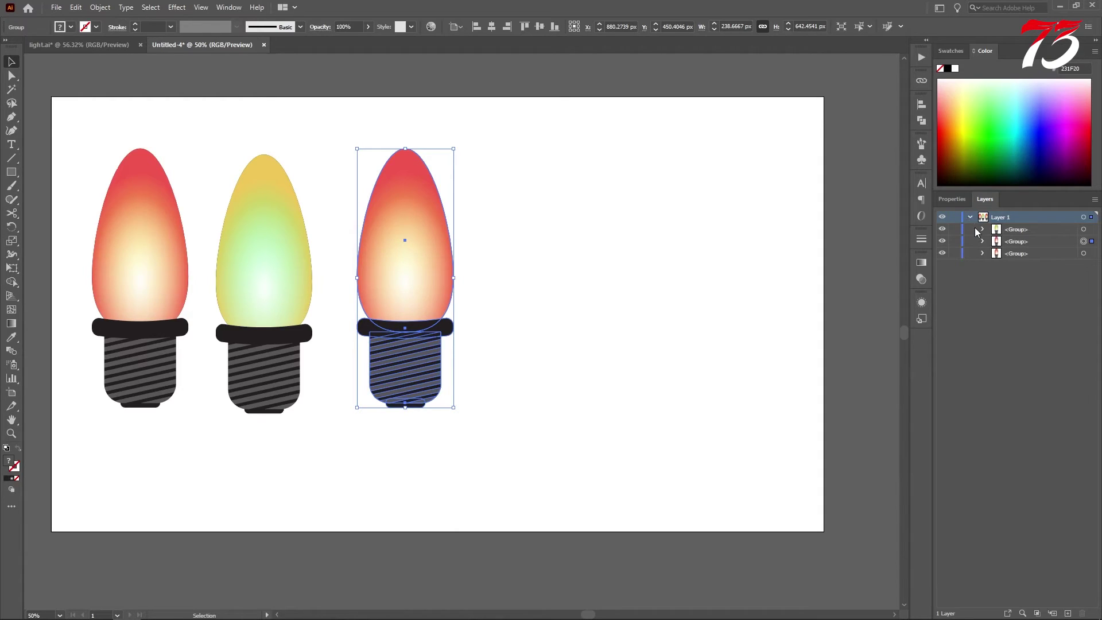
pyautogui.click(983, 230)
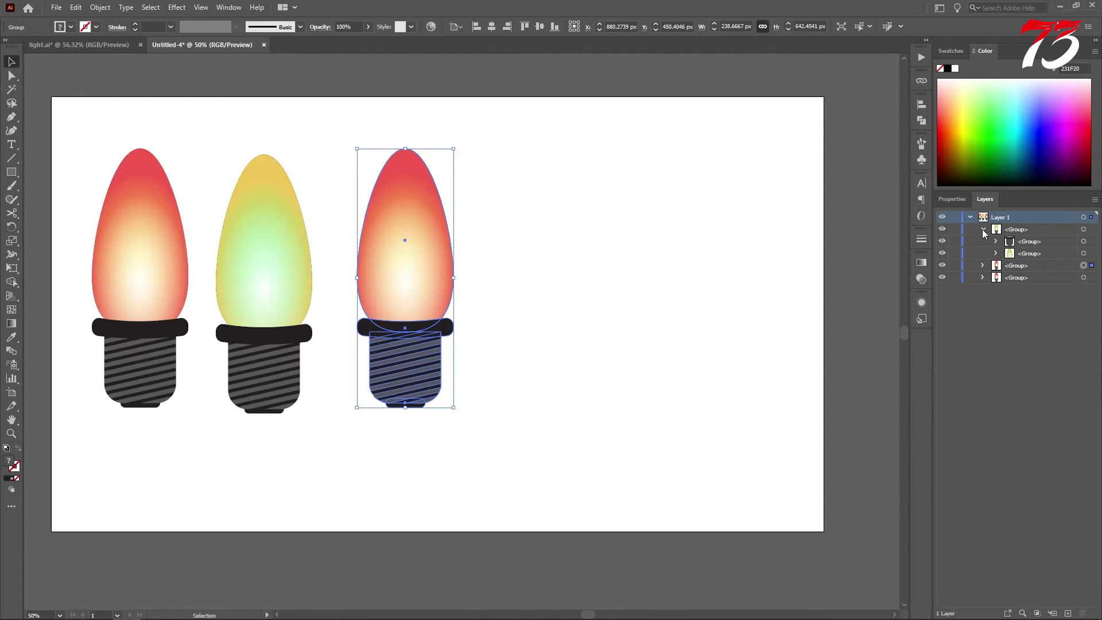
pyautogui.click(983, 229)
pyautogui.click(943, 241)
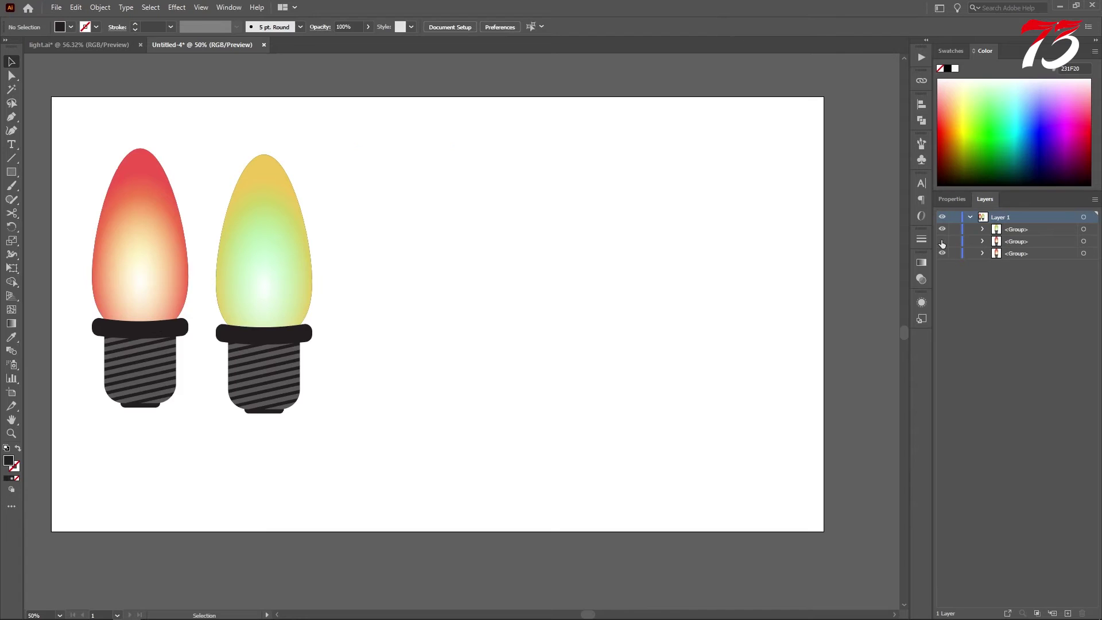
pyautogui.click(942, 241)
pyautogui.click(445, 247)
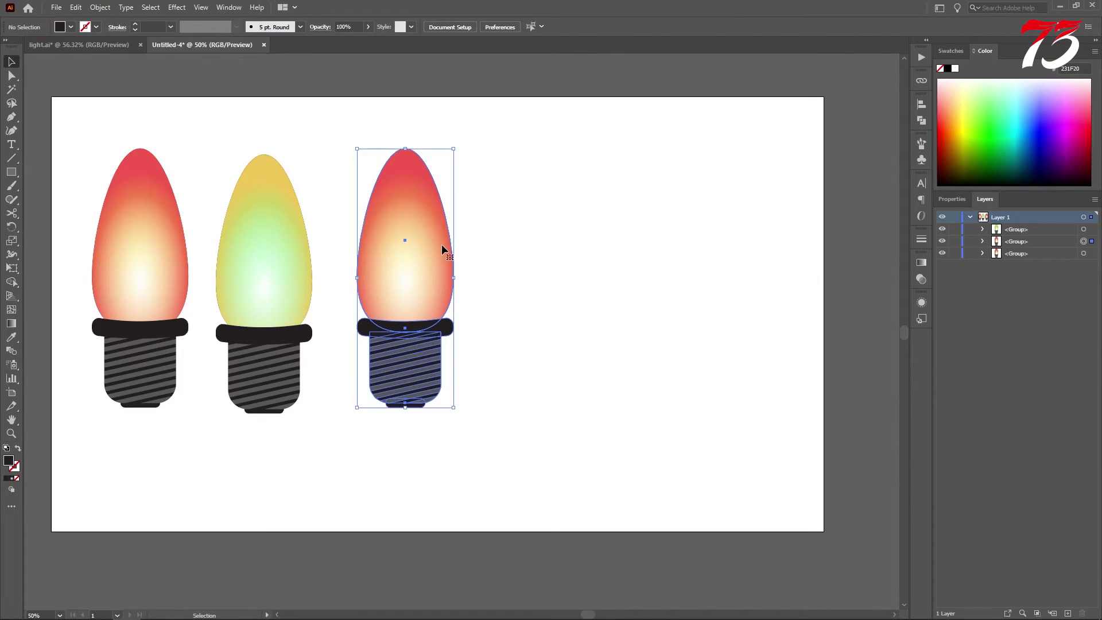
# Step: Expand the third bulb's nested groups and target its glass path for recolouring
pyautogui.click(983, 241)
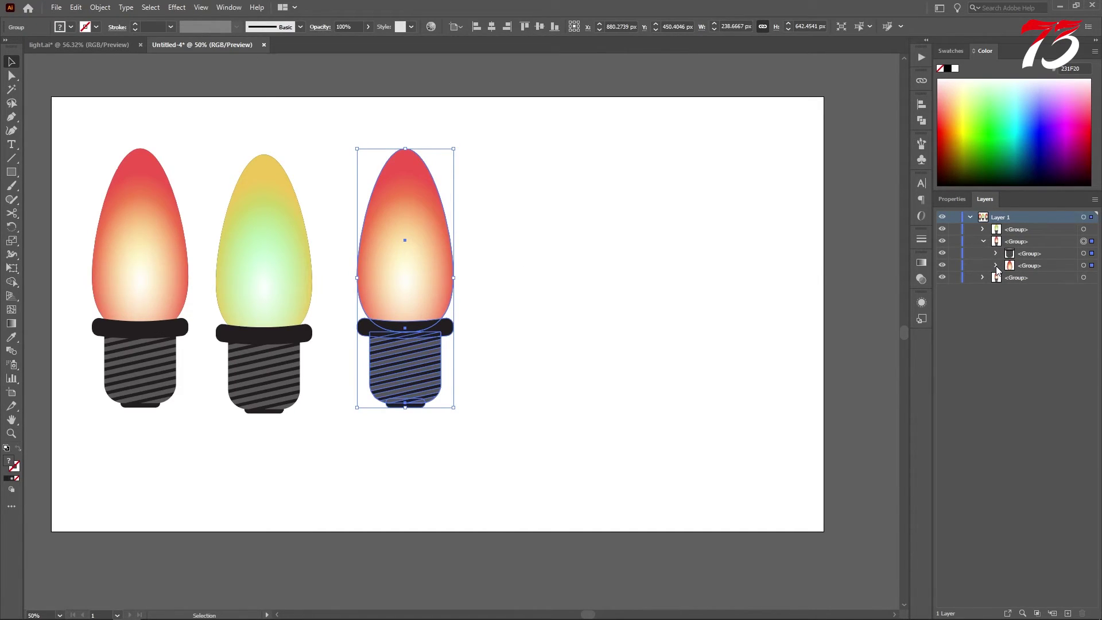
pyautogui.click(996, 266)
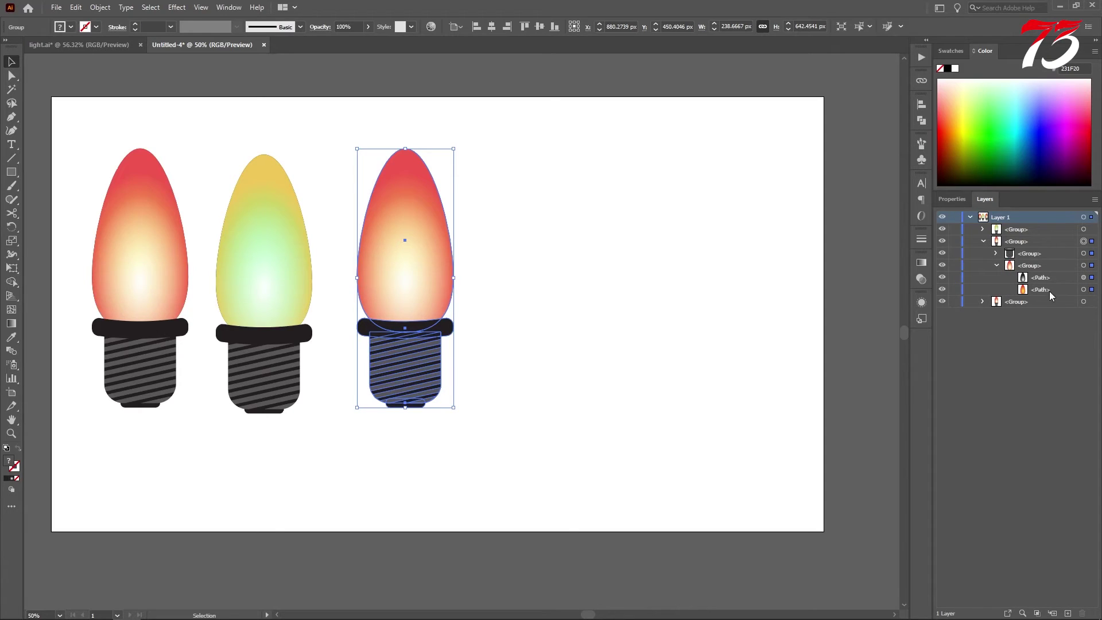
pyautogui.click(1092, 290)
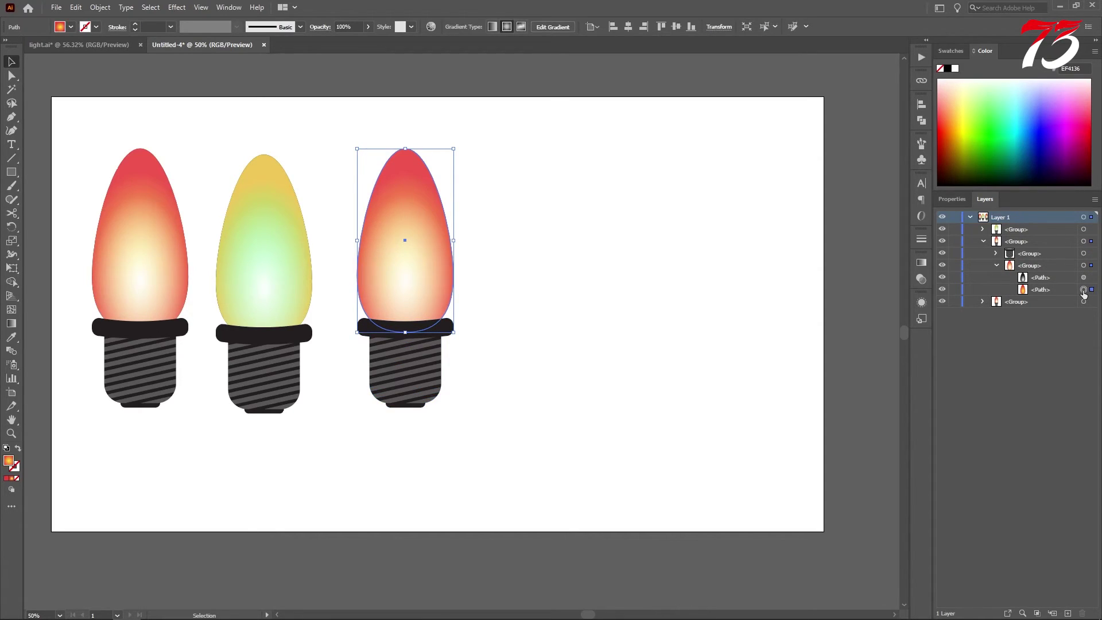
pyautogui.click(942, 292)
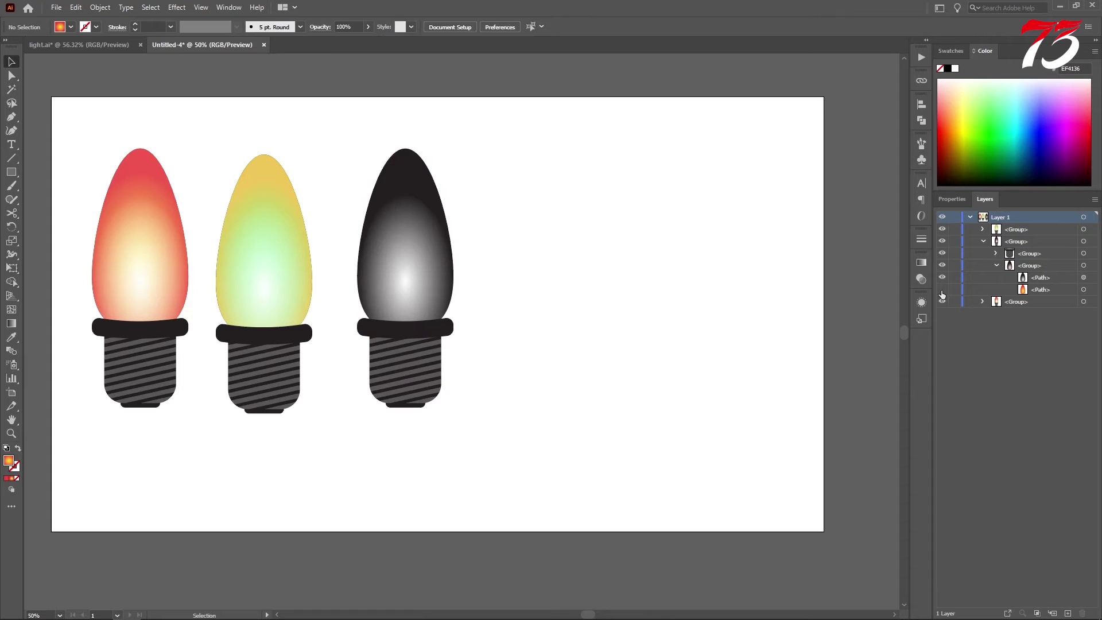
pyautogui.click(942, 293)
pyautogui.click(942, 293)
pyautogui.click(942, 293)
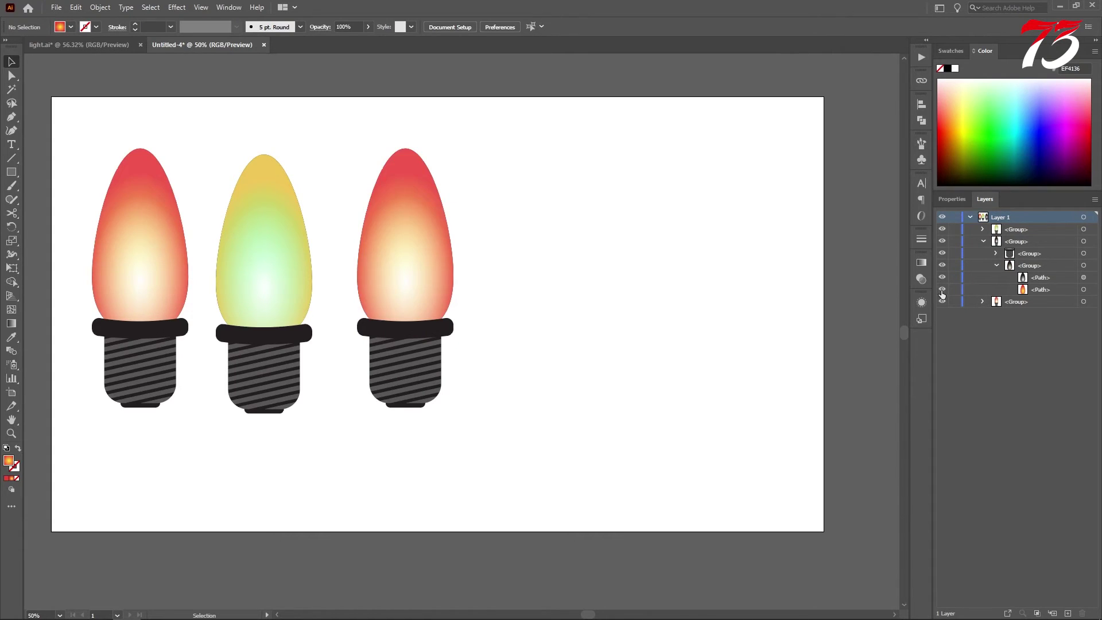
pyautogui.click(1091, 293)
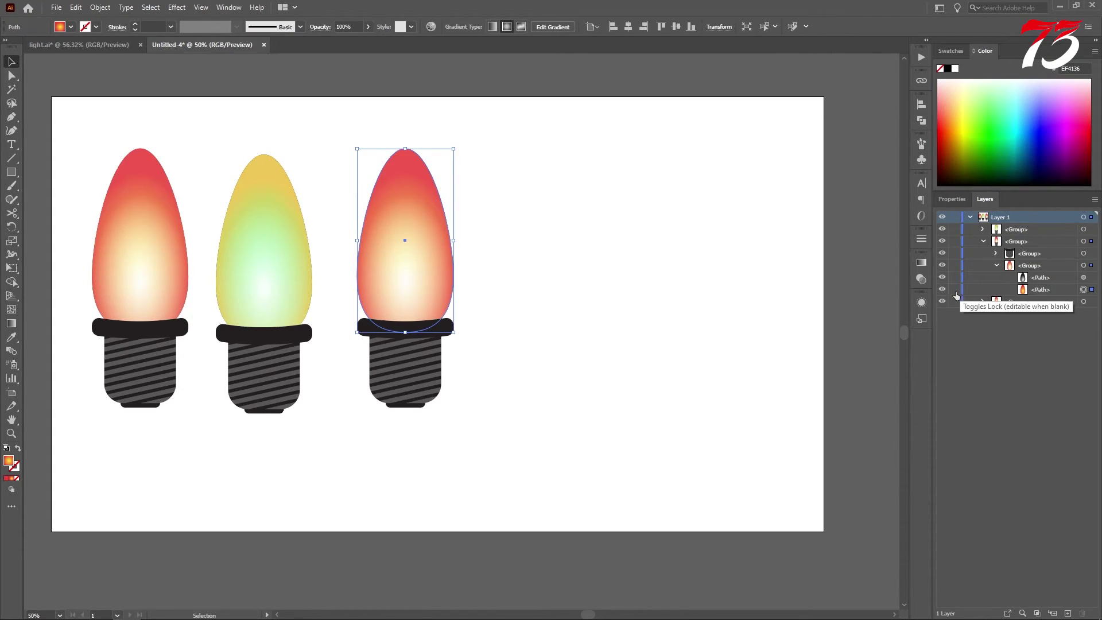
# Step: Change the glass gradient stops to light green on the left and dark green on the right
pyautogui.click(921, 264)
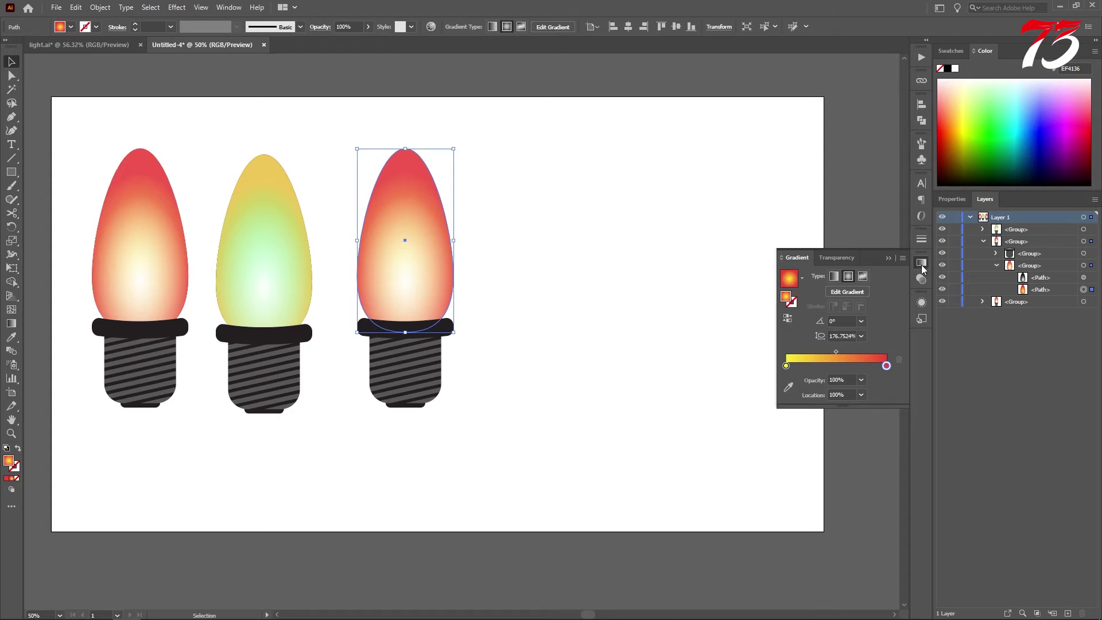
pyautogui.doubleClick(786, 366)
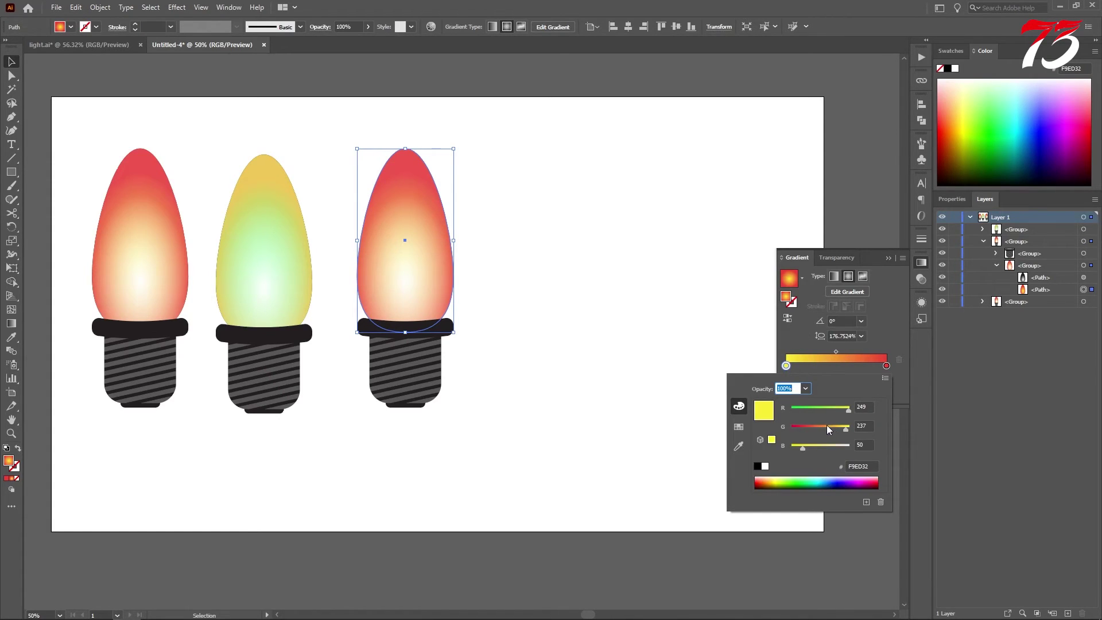
pyautogui.moveTo(825, 409); pyautogui.dragTo(812, 409)
pyautogui.moveTo(809, 409)
pyautogui.mouseDown()
pyautogui.moveTo(845, 429)
pyautogui.moveTo(818, 411)
pyautogui.mouseUp()
pyautogui.doubleClick(887, 366)
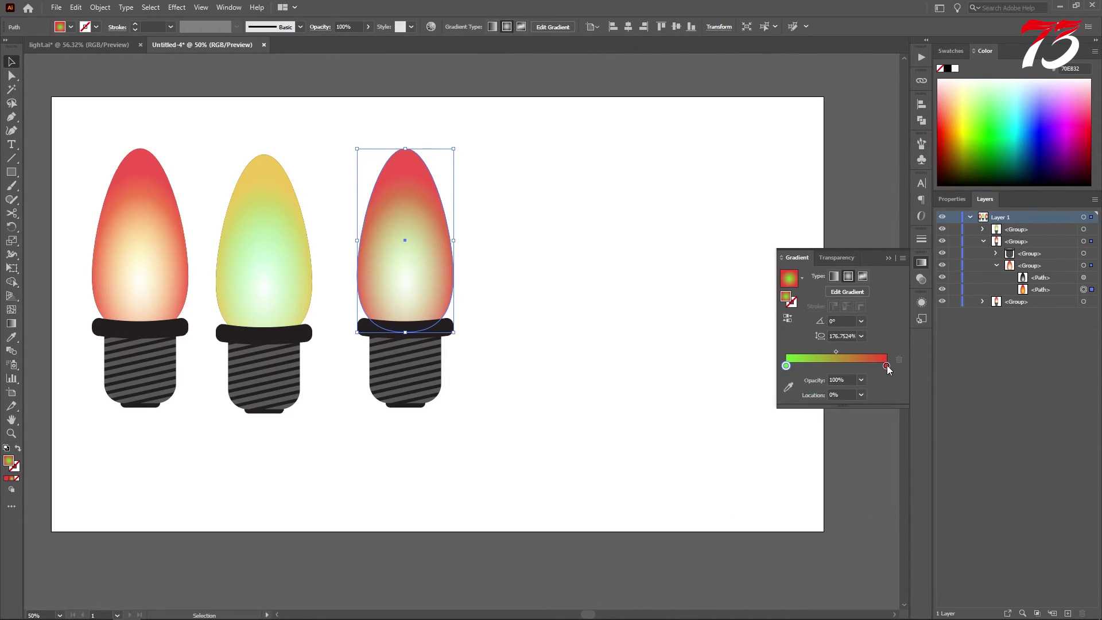
pyautogui.moveTo(819, 409); pyautogui.dragTo(816, 432)
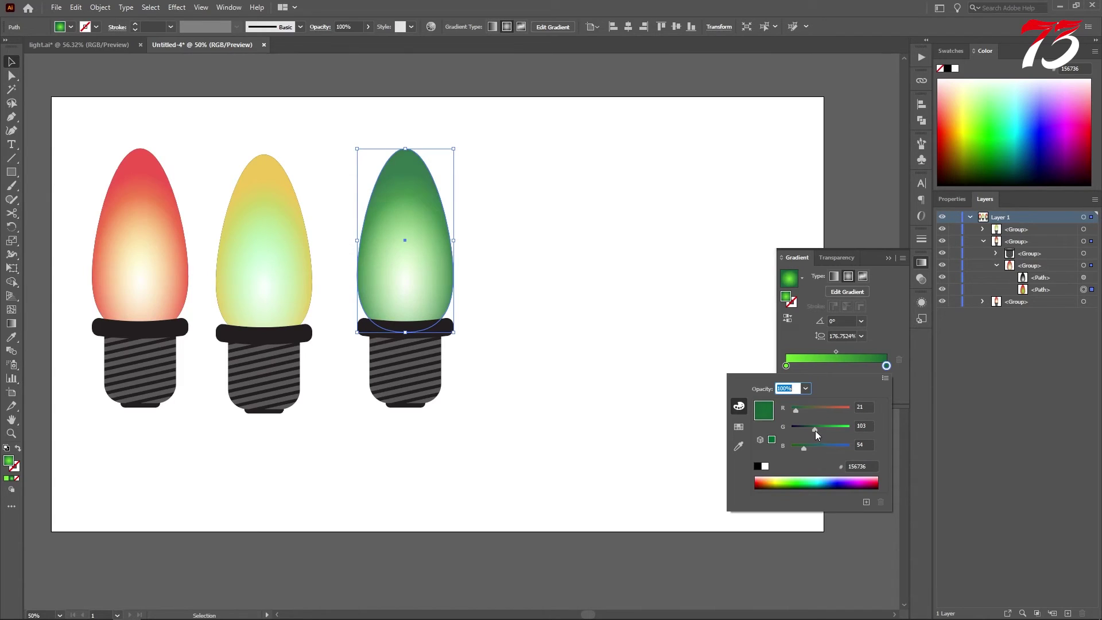
# Step: Close the gradient settings and recentre the view on the three bulbs
pyautogui.click(10, 61)
pyautogui.click(534, 261)
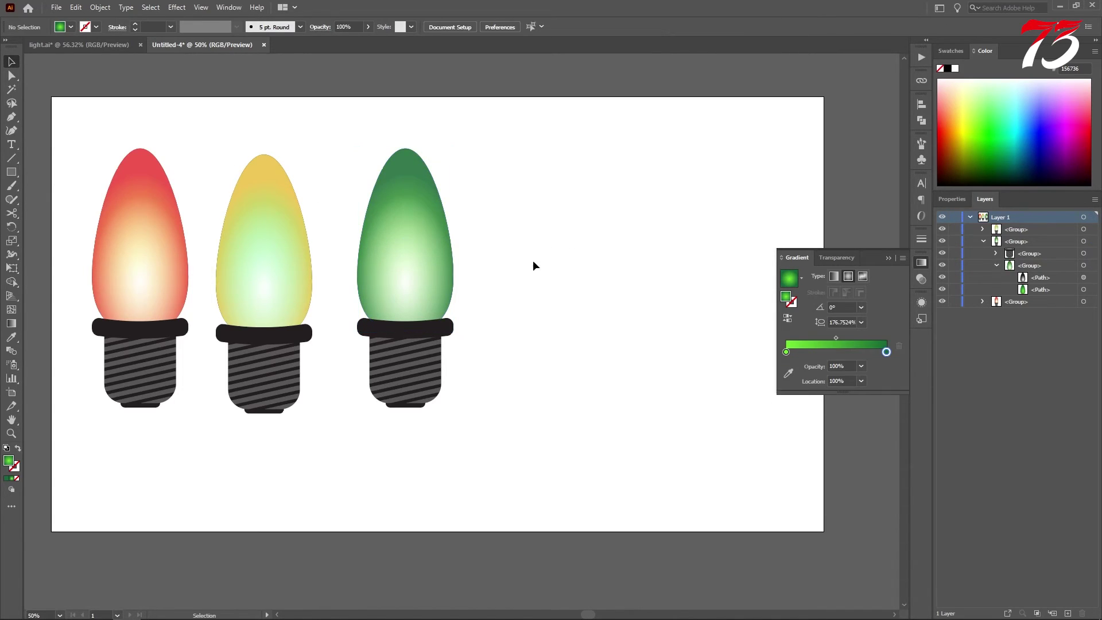
pyautogui.click(920, 264)
pyautogui.scroll(-1, 587, 284)
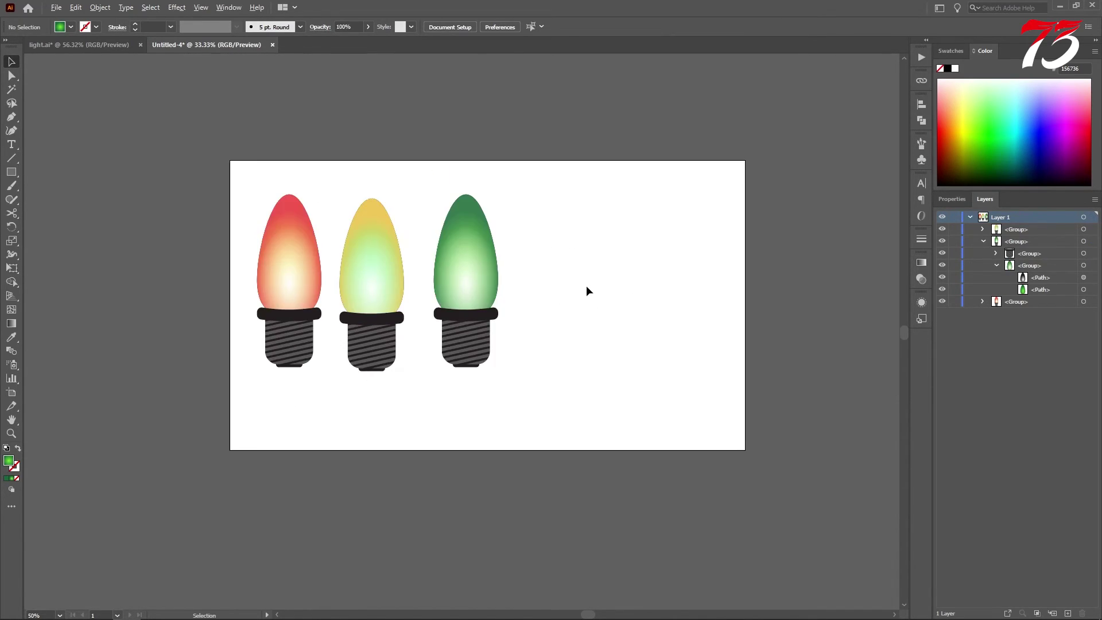
pyautogui.moveTo(482, 250); pyautogui.dragTo(470, 290)
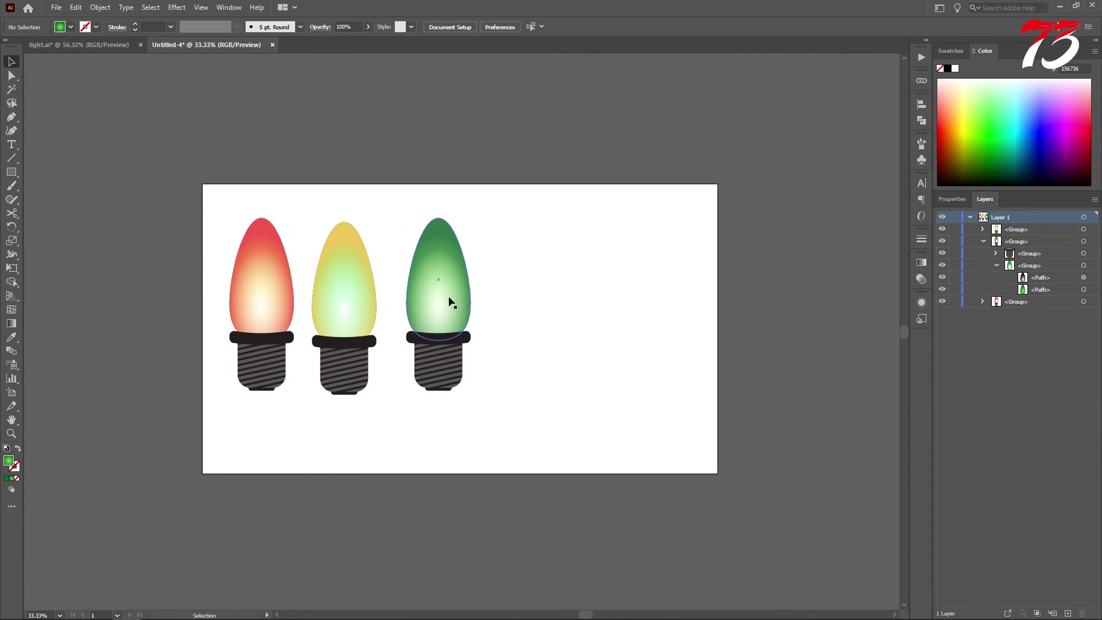
pyautogui.scroll(1, 453, 313)
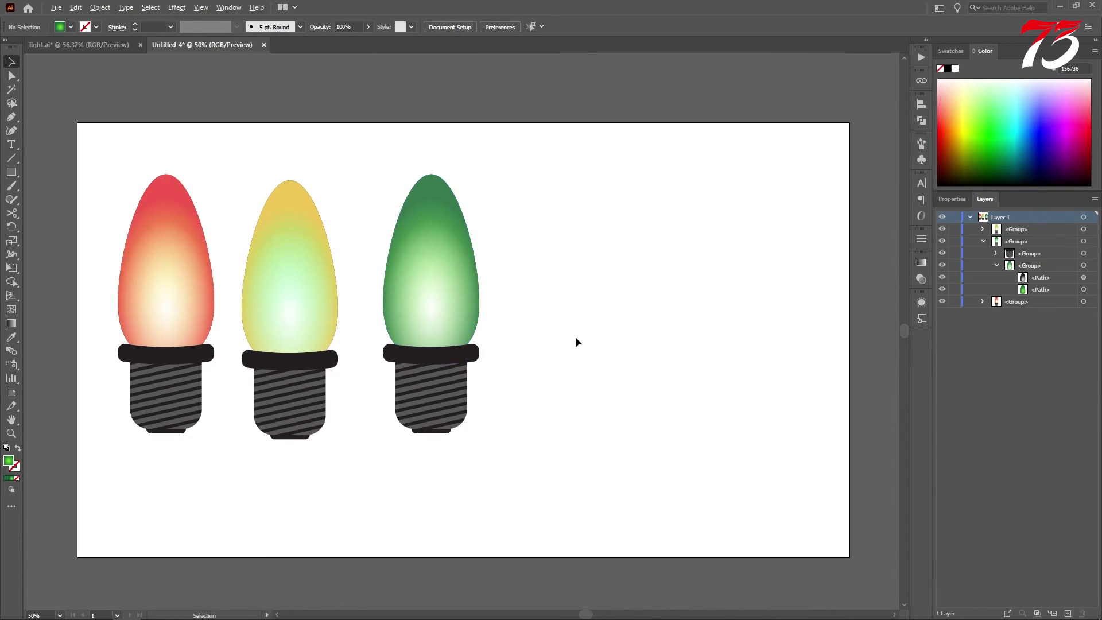
pyautogui.scroll(-1, 541, 335)
# Step: Move all three bulbs onto the pasteboard left of the artboard and scale them to about 449 × 329 px
pyautogui.moveTo(259, 259); pyautogui.dragTo(610, 410)
pyautogui.moveTo(479, 298); pyautogui.dragTo(244, 287)
pyautogui.moveTo(264, 217); pyautogui.dragTo(212, 307)
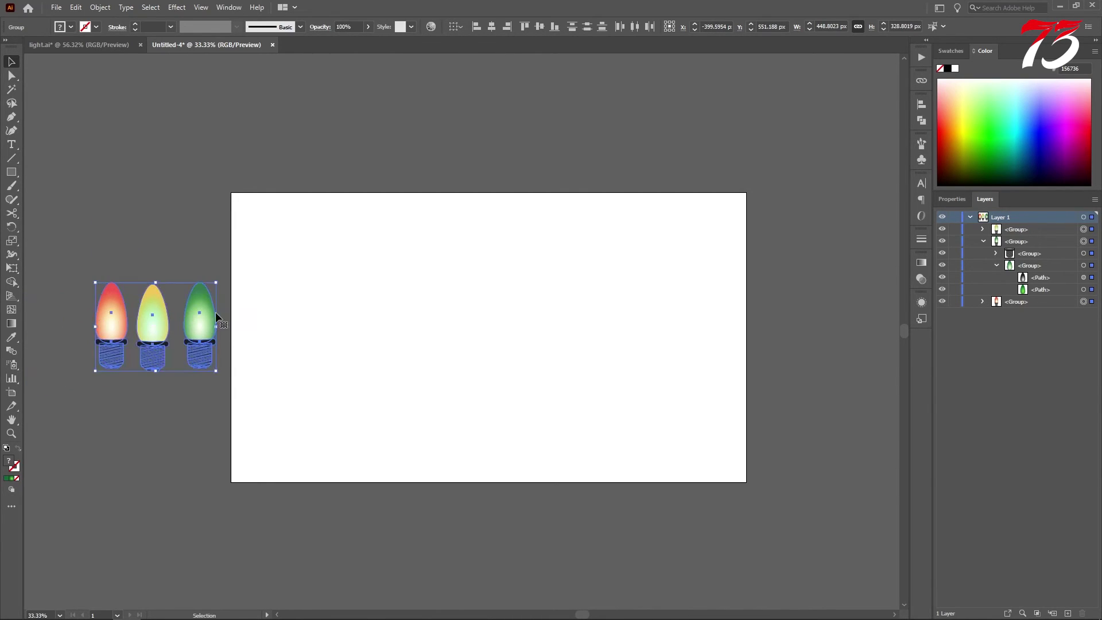
pyautogui.click(283, 308)
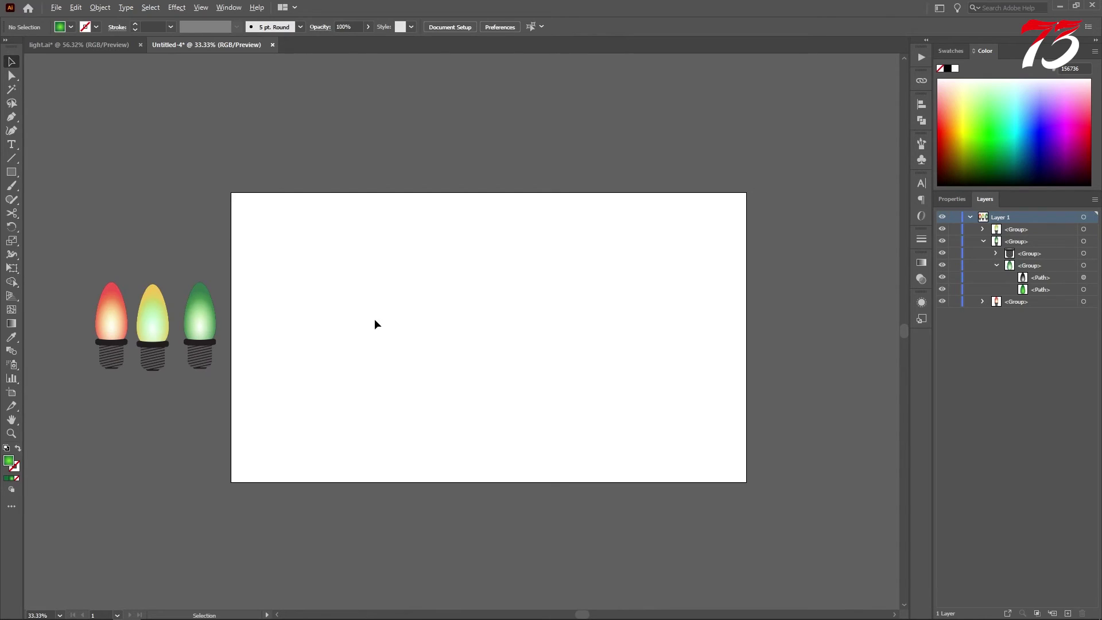
# Step: Start a green-stroked Pen path near the artboard's left side with an upward curve
pyautogui.scroll(1, 374, 324)
pyautogui.moveTo(402, 318); pyautogui.dragTo(323, 305)
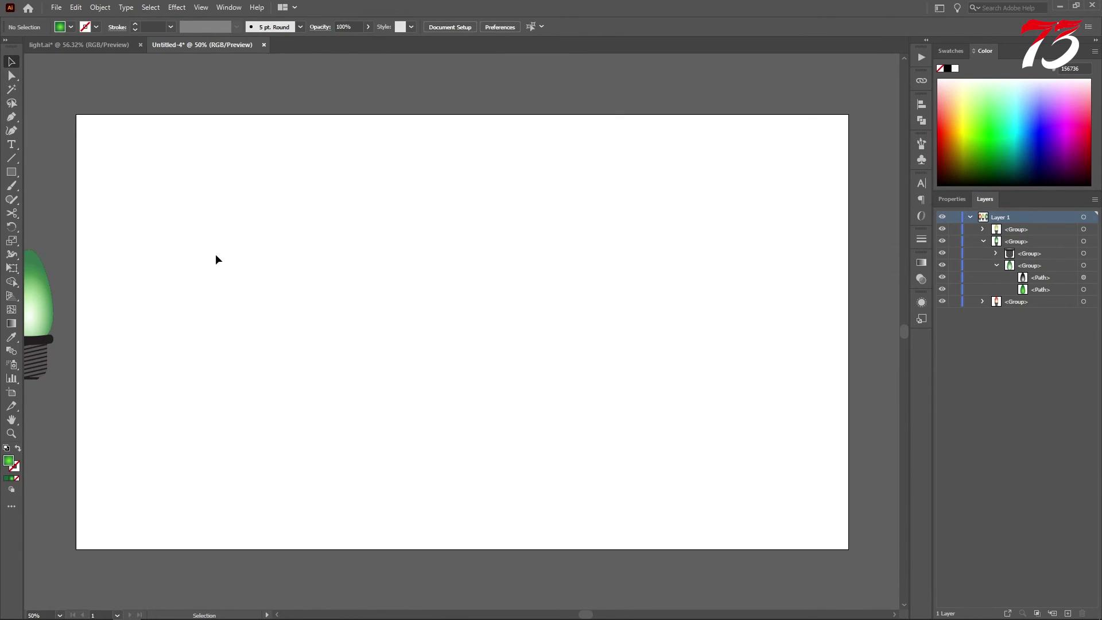
pyautogui.press('p')
pyautogui.hotkey('shift', 'x')
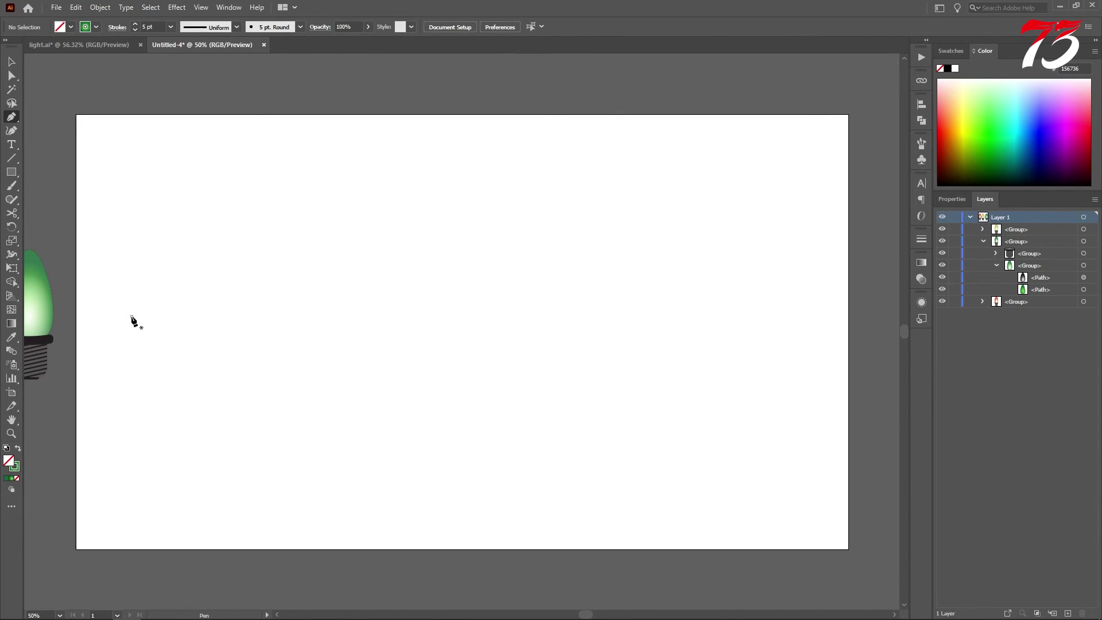
pyautogui.click(132, 317)
pyautogui.moveTo(234, 287); pyautogui.dragTo(271, 306)
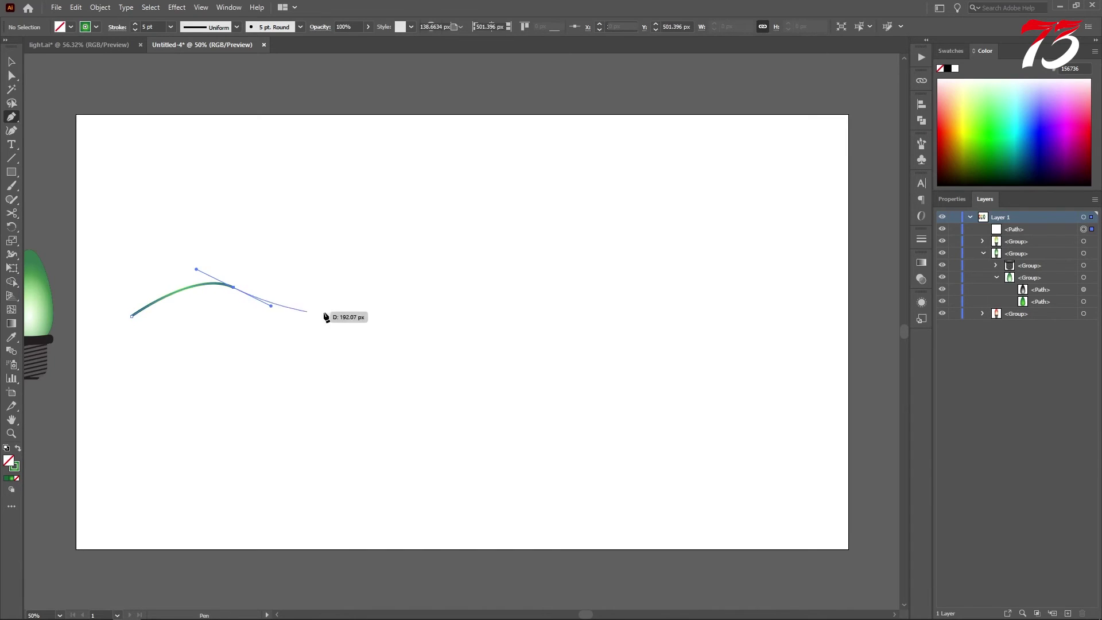
# Step: Curve the wire through a dip and hook into a loop, redrawing the misplaced loop
pyautogui.moveTo(406, 305); pyautogui.dragTo(450, 271)
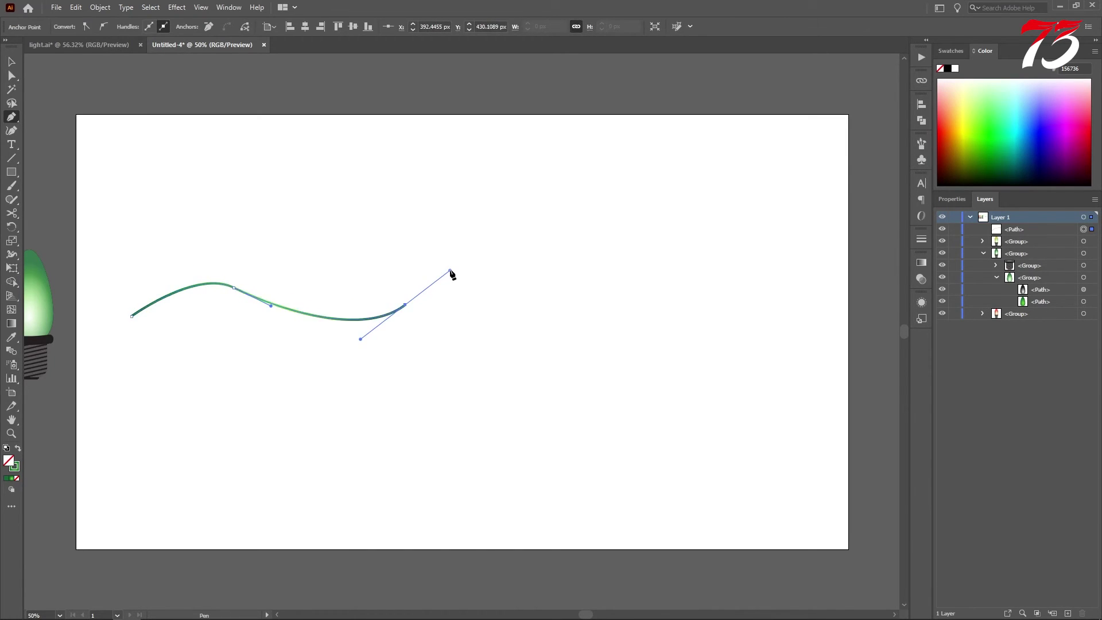
pyautogui.moveTo(398, 242); pyautogui.dragTo(373, 253)
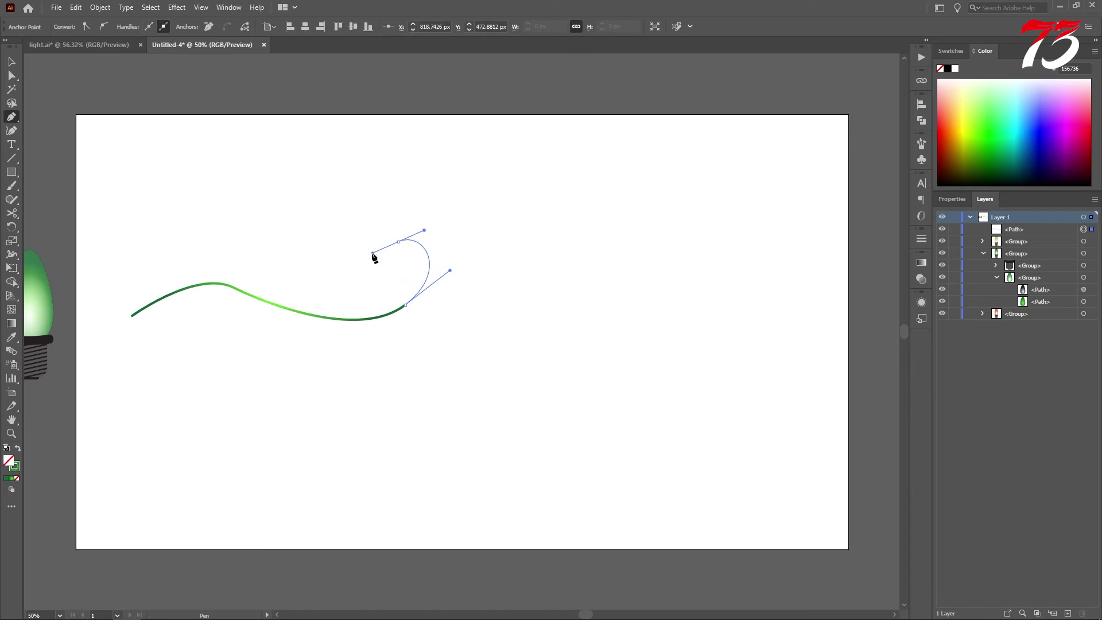
pyautogui.moveTo(368, 302); pyautogui.dragTo(392, 325)
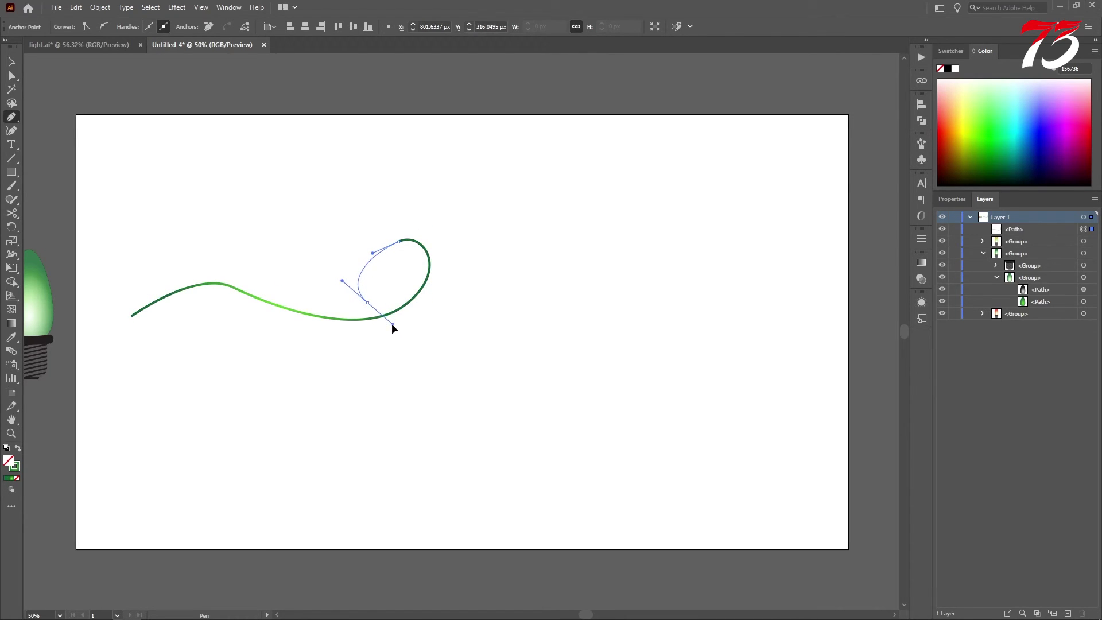
pyautogui.hotkey('ctrl', 'z')
pyautogui.hotkey('ctrl', 'z')
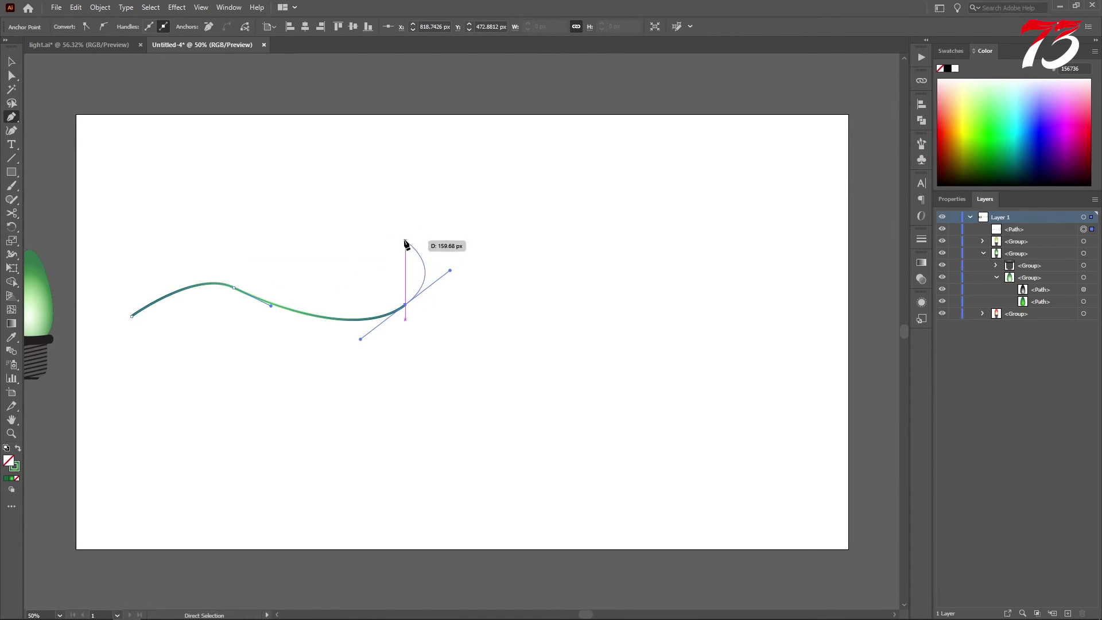
pyautogui.moveTo(401, 235); pyautogui.dragTo(372, 234)
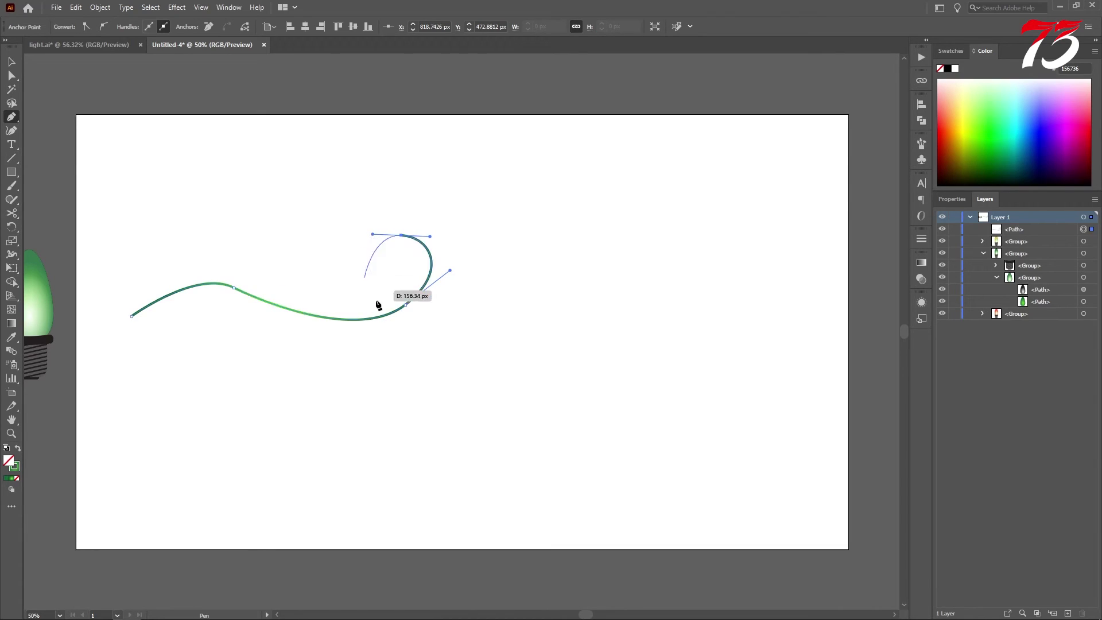
pyautogui.moveTo(362, 296); pyautogui.dragTo(384, 325)
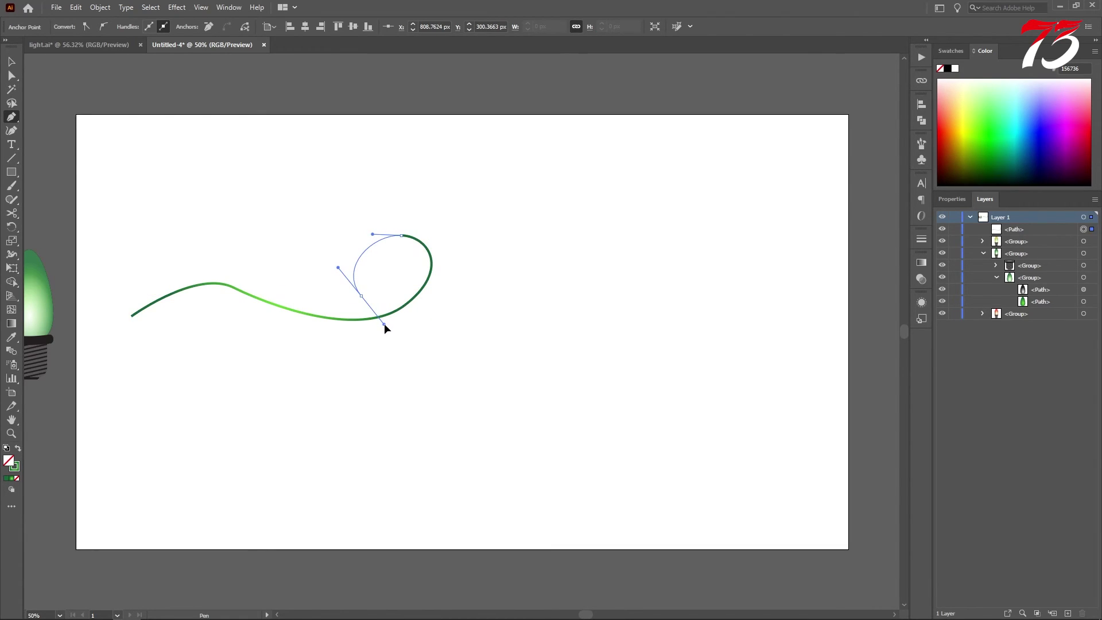
# Step: Extend the wire past the loop over a rising crest to its right end, then nudge it down-right
pyautogui.moveTo(457, 326); pyautogui.dragTo(510, 322)
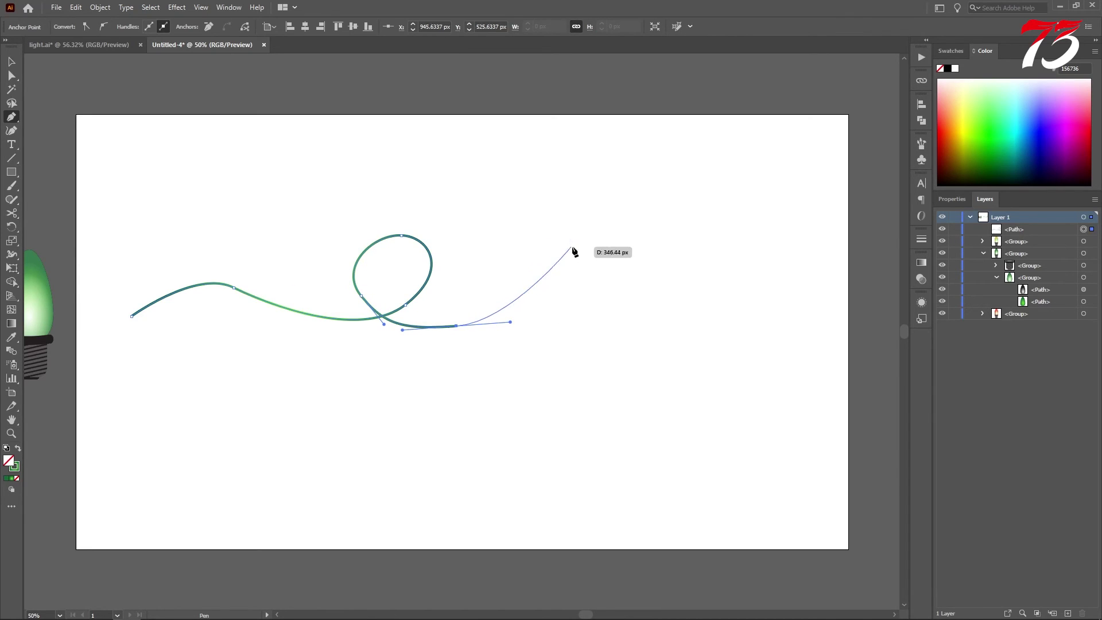
pyautogui.moveTo(575, 246); pyautogui.dragTo(613, 243)
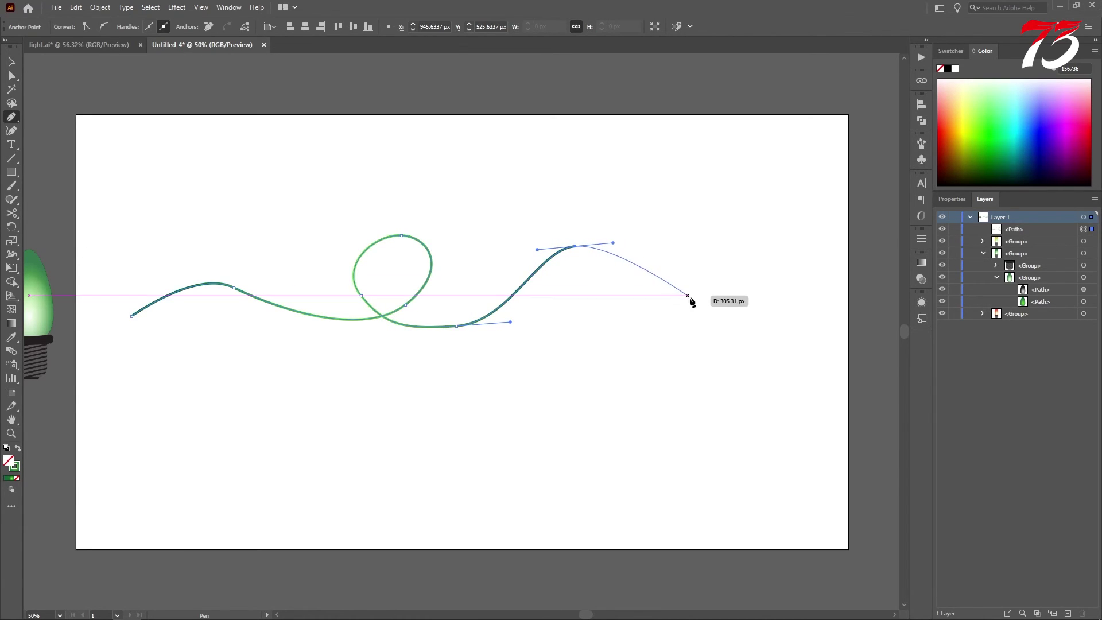
pyautogui.moveTo(689, 296); pyautogui.dragTo(740, 295)
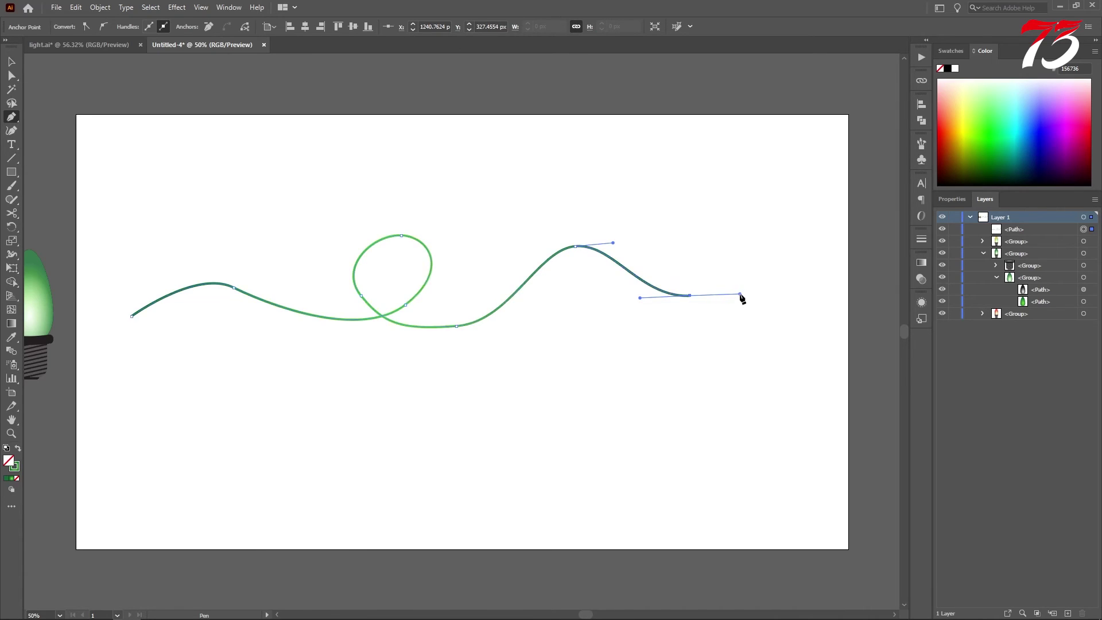
pyautogui.click(12, 62)
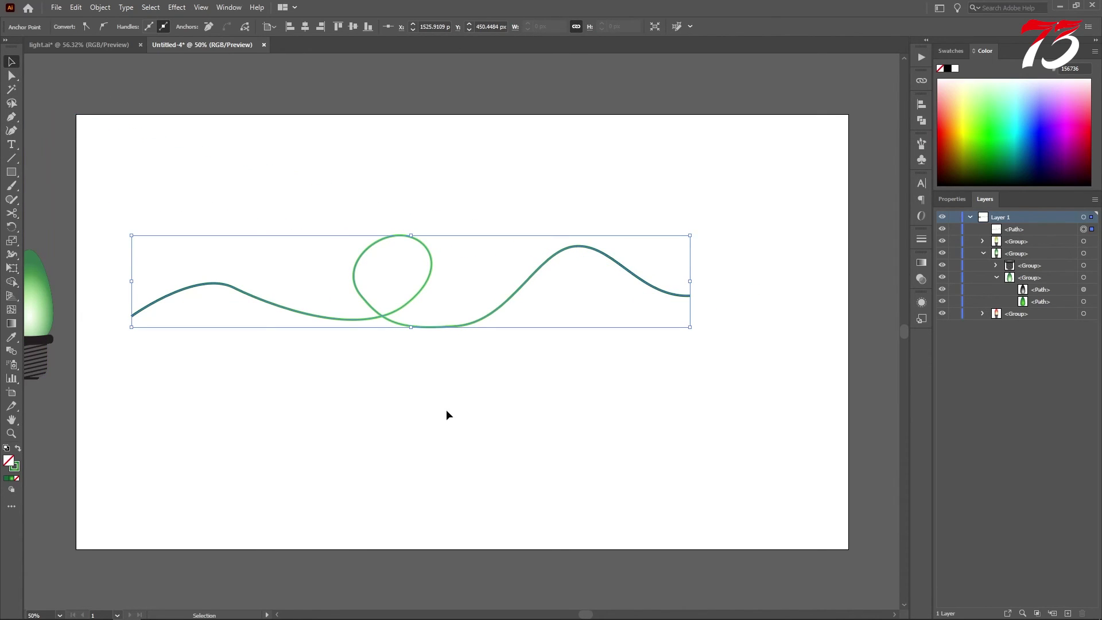
pyautogui.moveTo(380, 319); pyautogui.dragTo(416, 346)
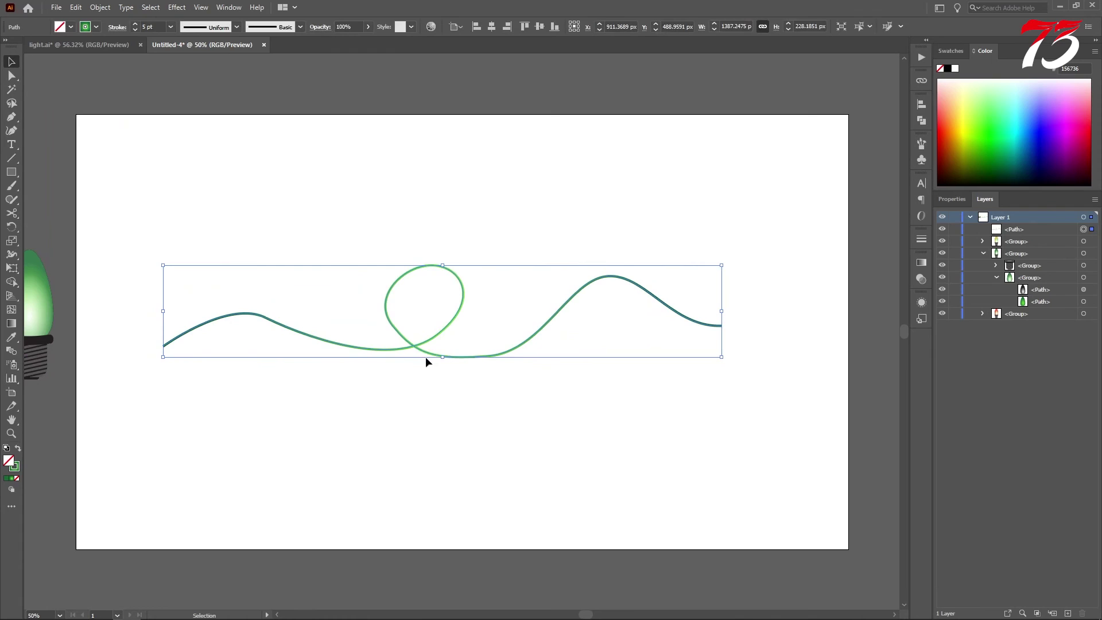
# Step: Bring the three bulbs onto the artboard above the wire and scale them down
pyautogui.click(386, 397)
pyautogui.moveTo(287, 356); pyautogui.dragTo(472, 420)
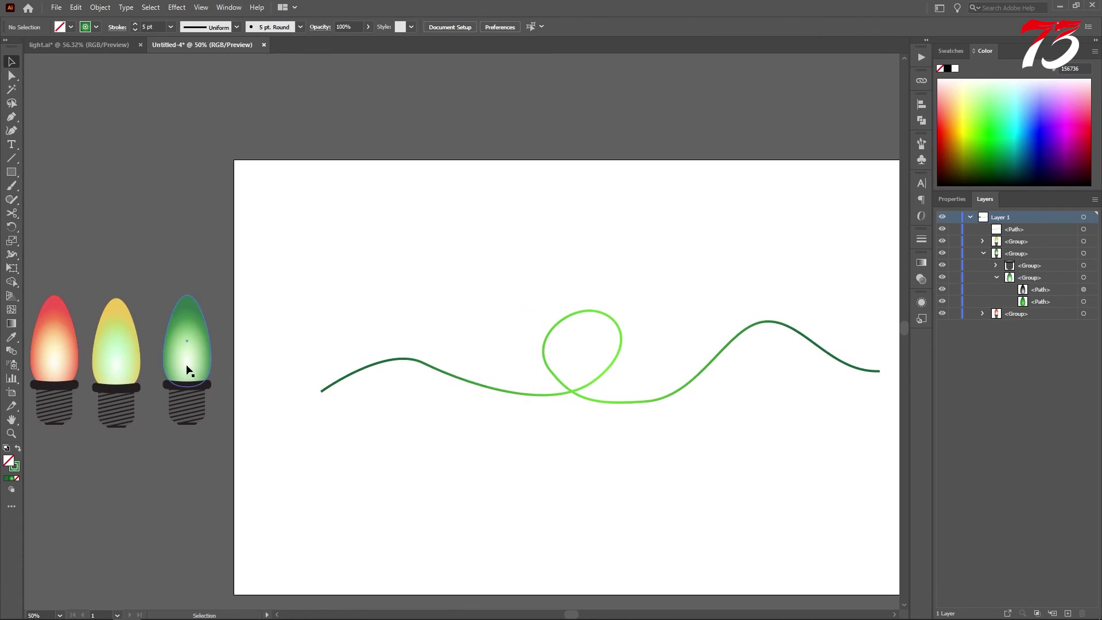
pyautogui.moveTo(204, 409); pyautogui.dragTo(459, 275)
pyautogui.moveTo(486, 205); pyautogui.dragTo(370, 290)
pyautogui.click(400, 320)
# Step: Place the slightly tilted green bulb on the first crest and the yellow bulb atop the loop
pyautogui.scroll(2, 328, 314)
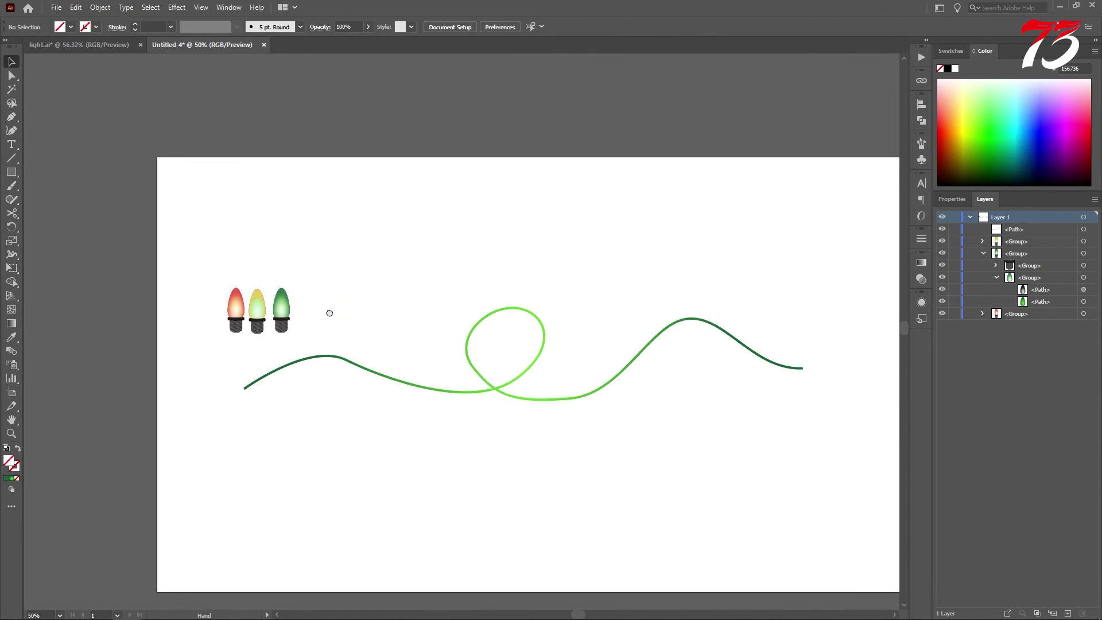
pyautogui.moveTo(189, 307); pyautogui.dragTo(250, 338)
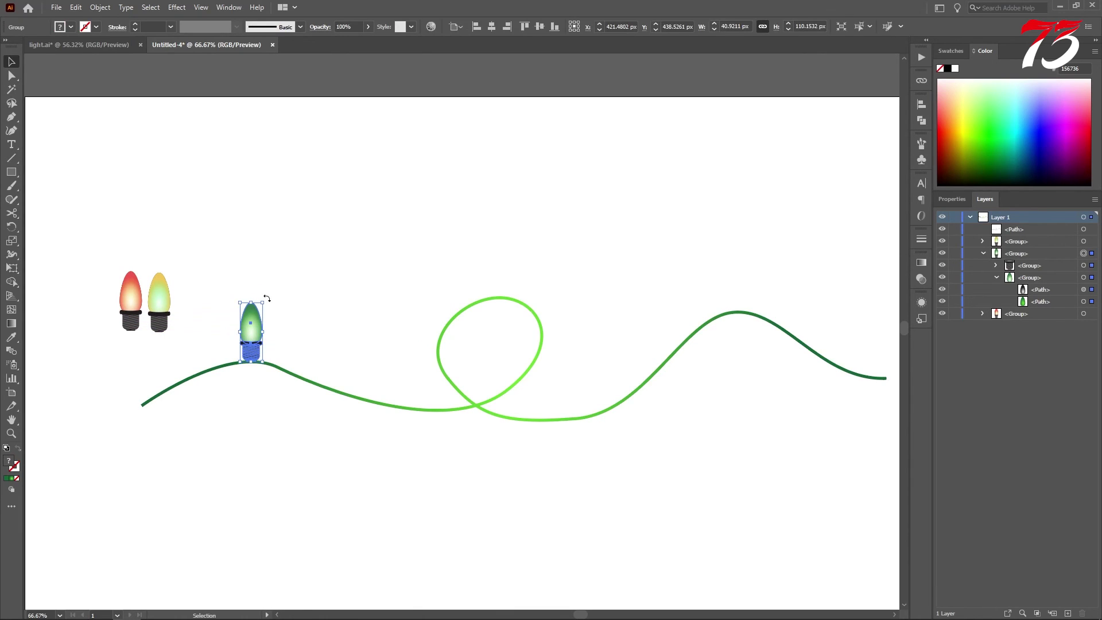
pyautogui.moveTo(264, 301); pyautogui.dragTo(241, 299)
pyautogui.moveTo(163, 292); pyautogui.dragTo(519, 250)
# Step: Hang the red bulb upside down below the wire and fit the artboard in the window
pyautogui.moveTo(143, 311); pyautogui.dragTo(644, 466)
pyautogui.moveTo(646, 425); pyautogui.dragTo(615, 443)
pyautogui.click(686, 447)
pyautogui.press('a')
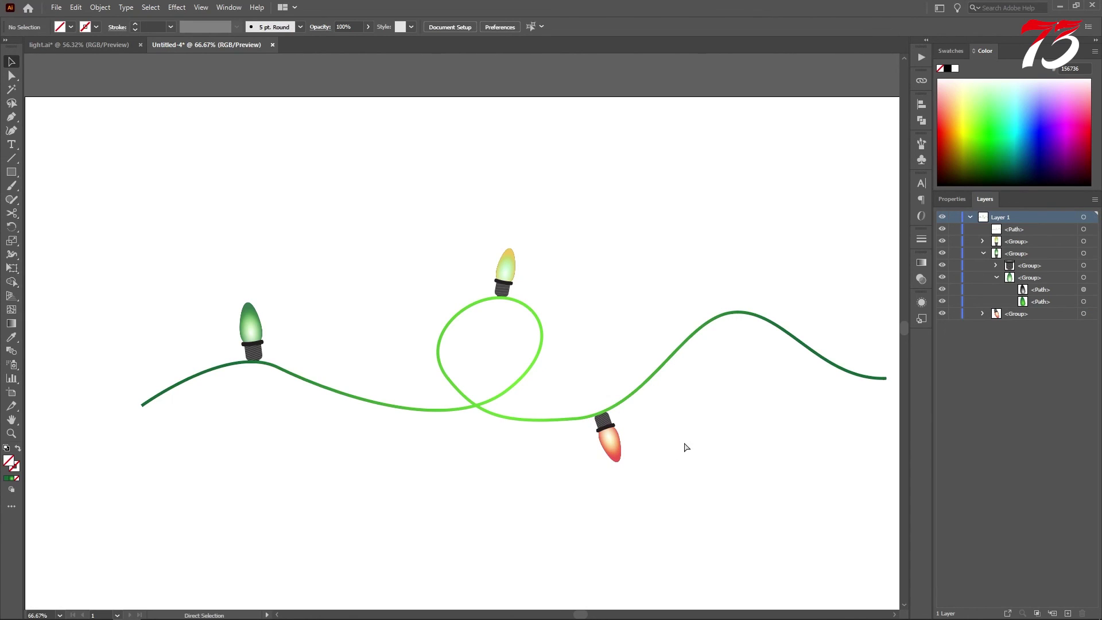
pyautogui.hotkey('ctrl', '0')
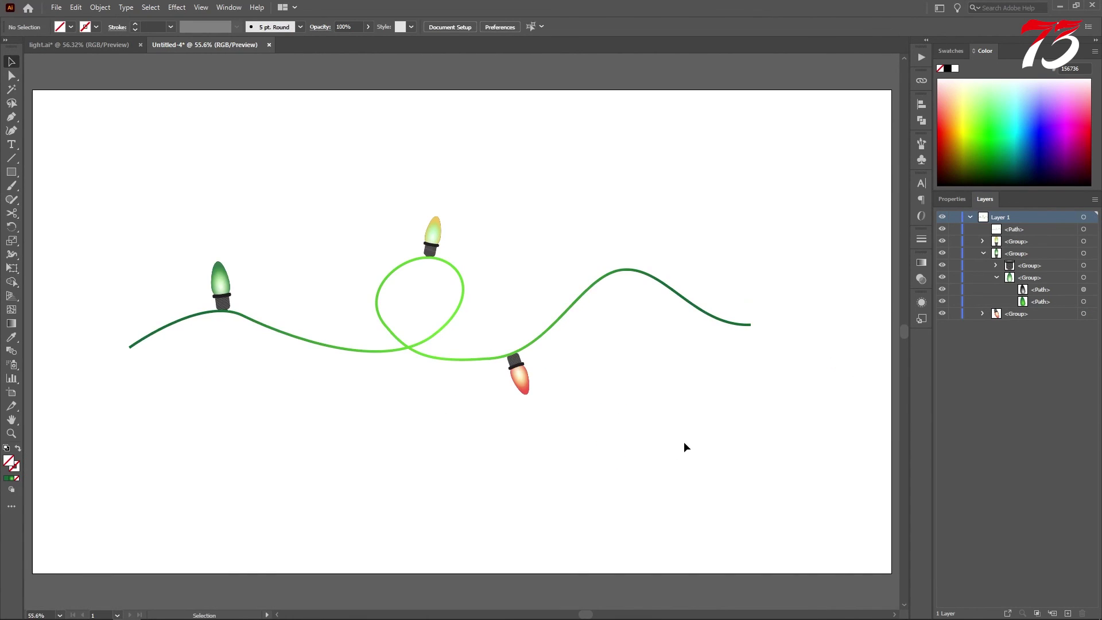